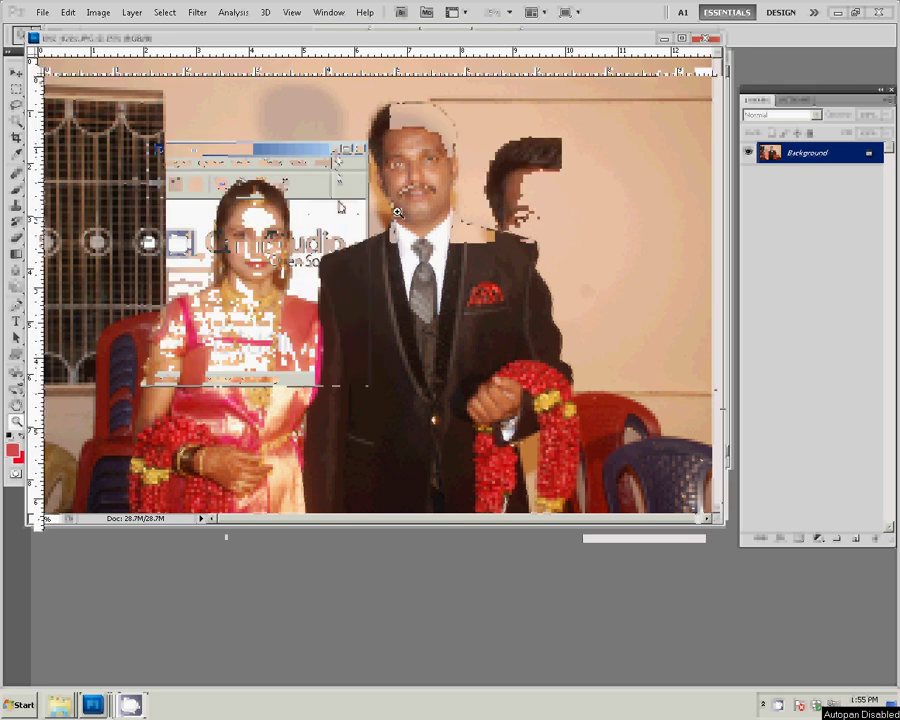
Resize the wedding photo to 8 inches wide at 300 ppi (2400 × 1607 px) and recheck the size.
left_click(516, 283)
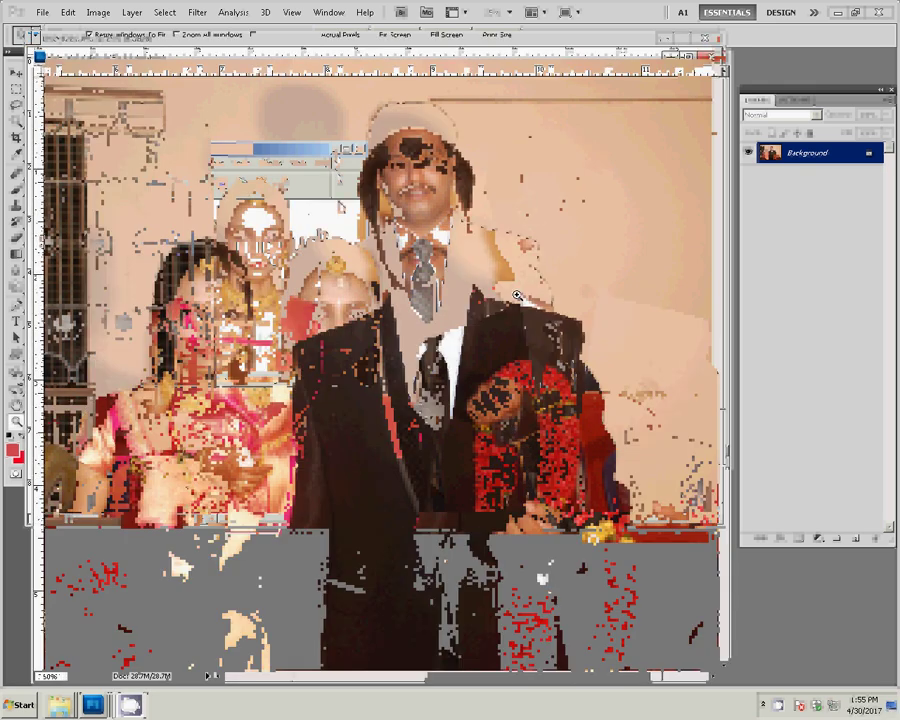
key("ctrl+alt+i")
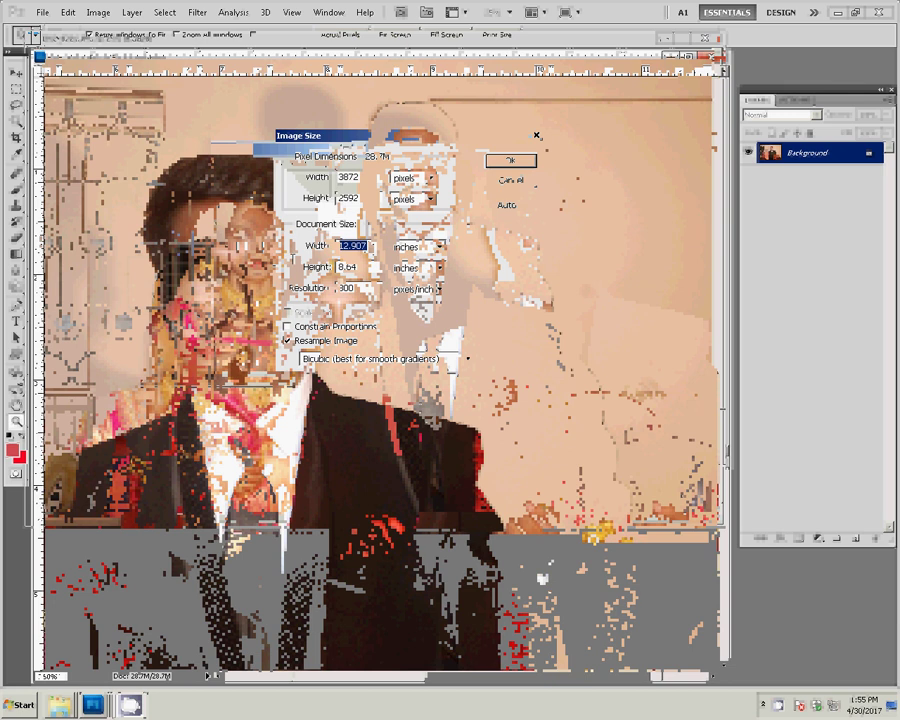
double_click(353, 246)
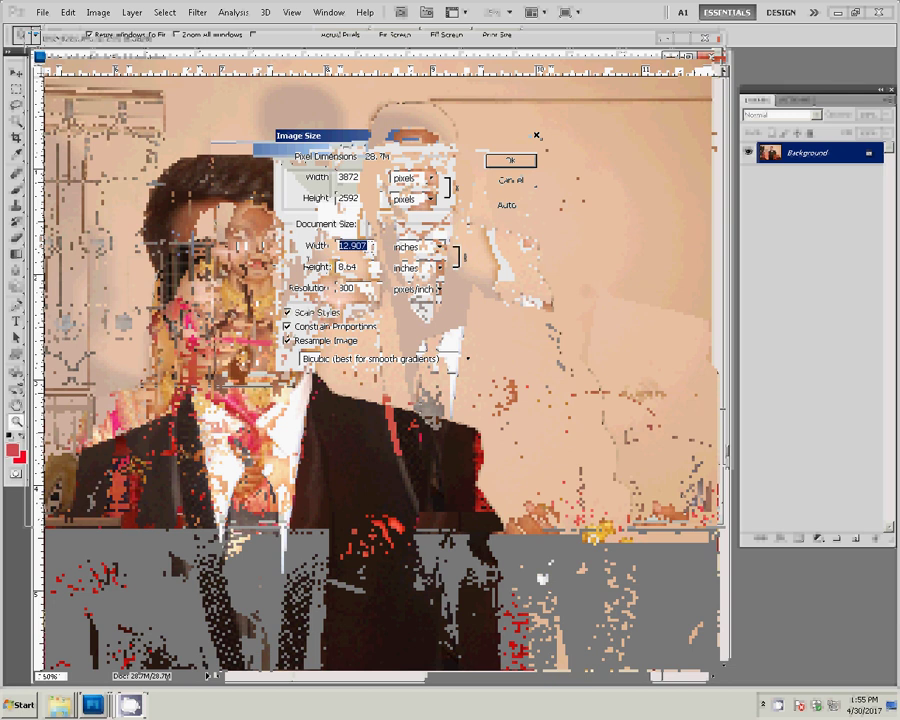
type("8")
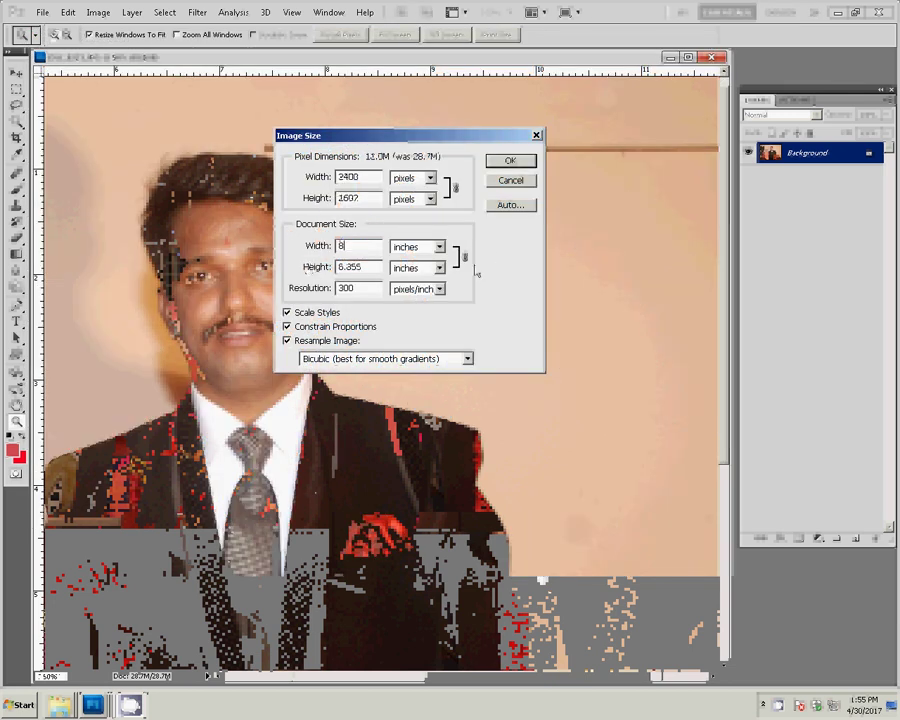
left_click(508, 161)
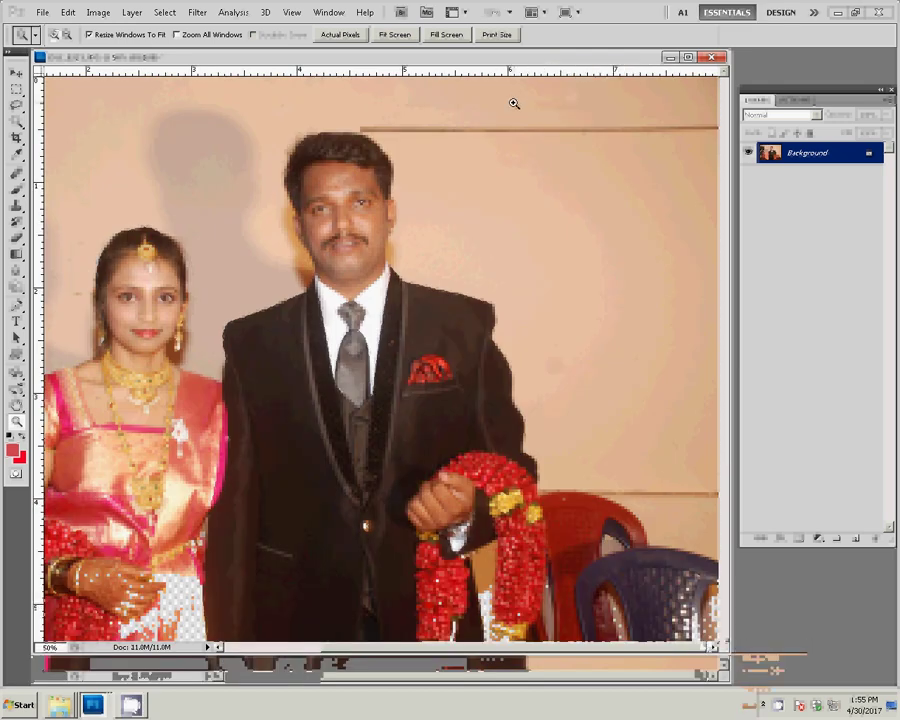
key("ctrl+alt+i")
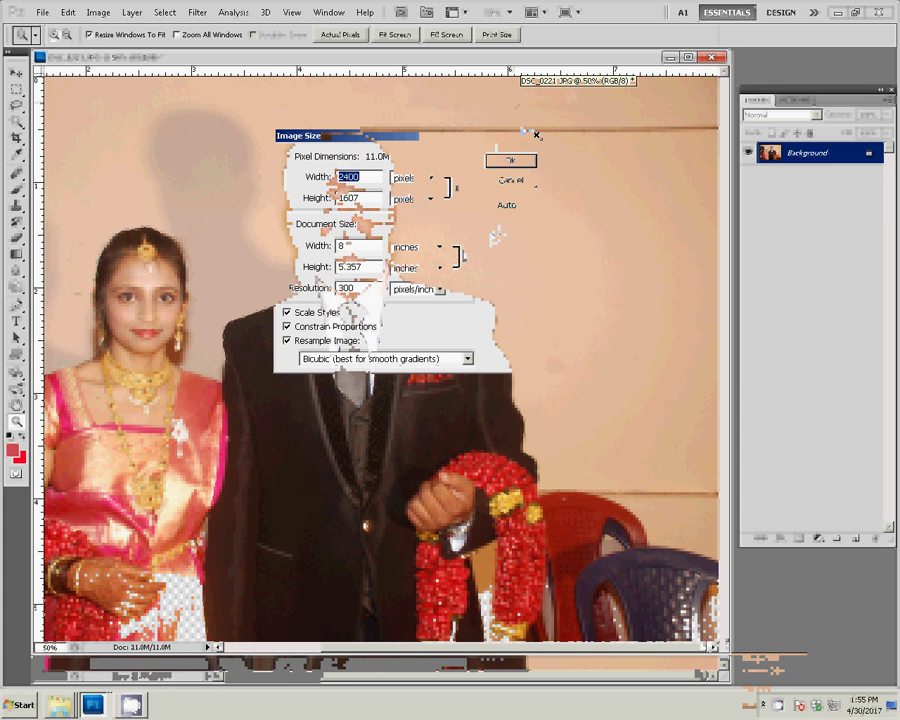
left_click(506, 184)
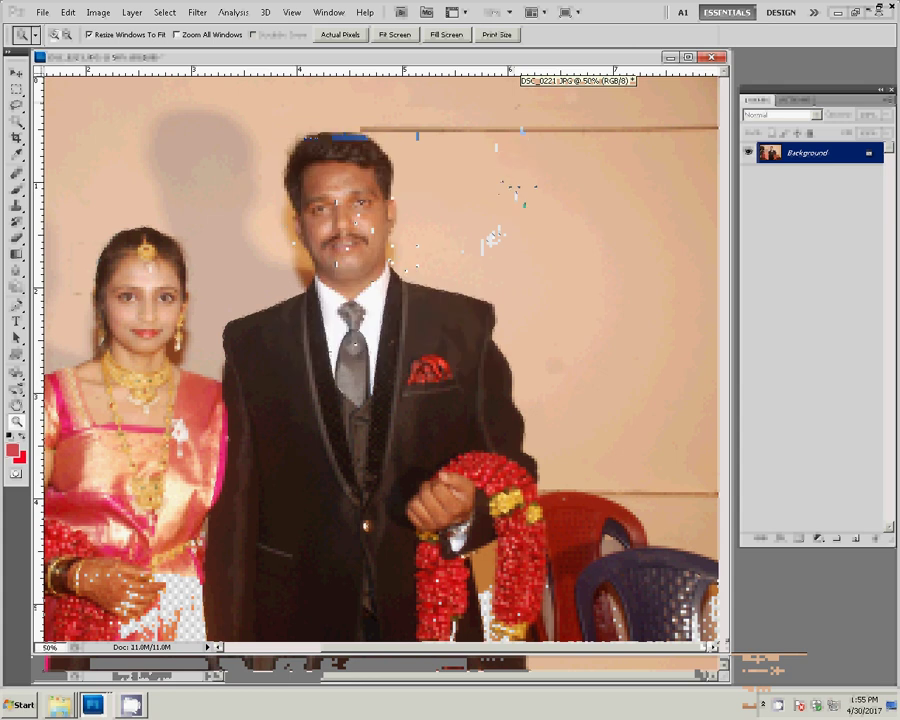
Create a blank 7.8 × 5.1-inch document, starting from the 9 in X 6 in preset without saving a preset.
key("ctrl+n")
left_click(481, 204)
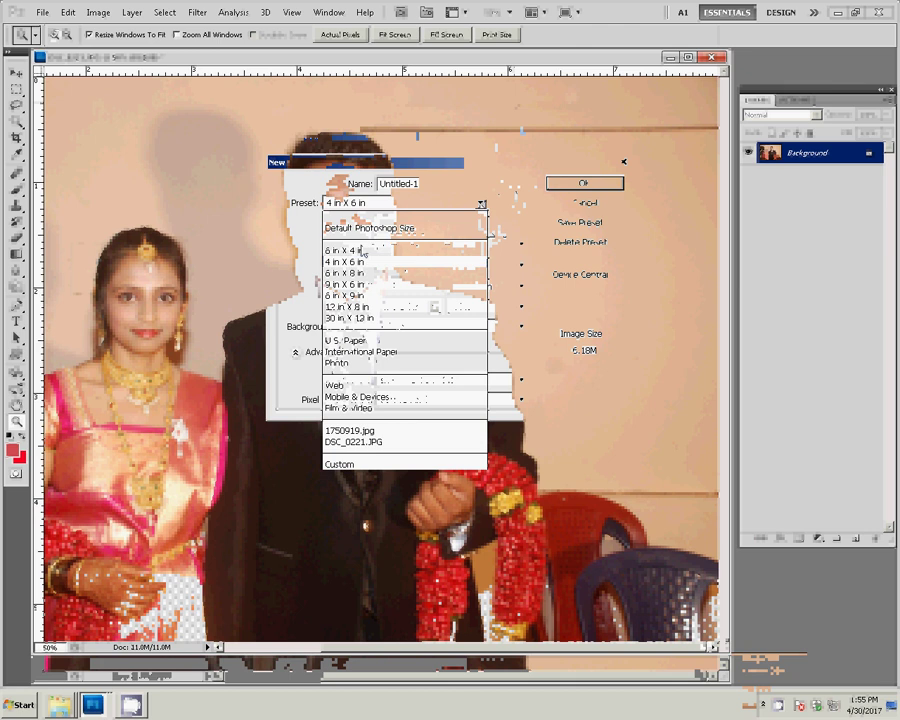
left_click(362, 285)
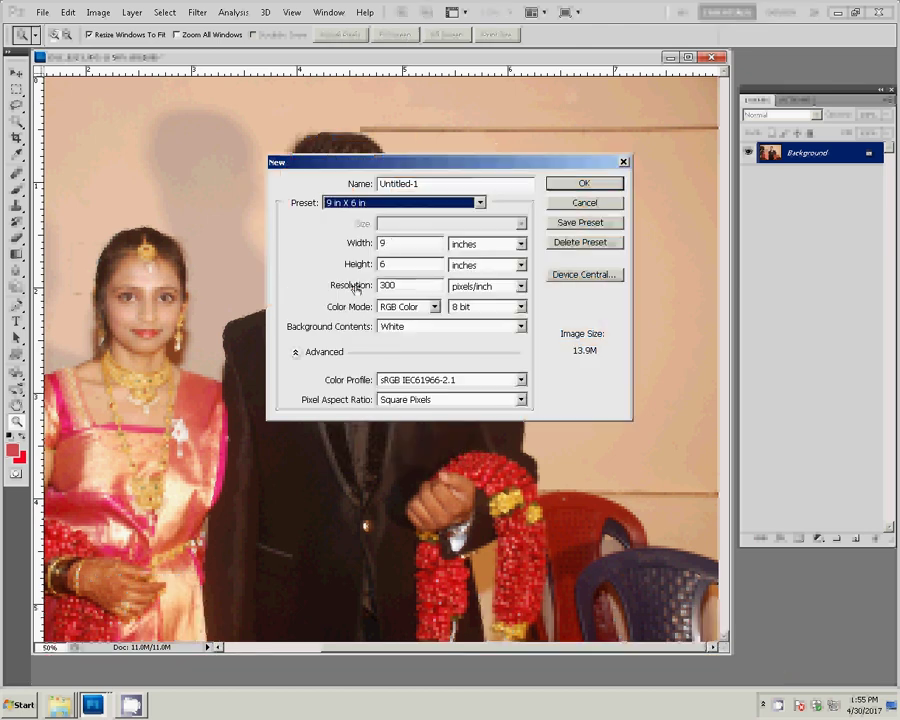
double_click(386, 242)
type("7")
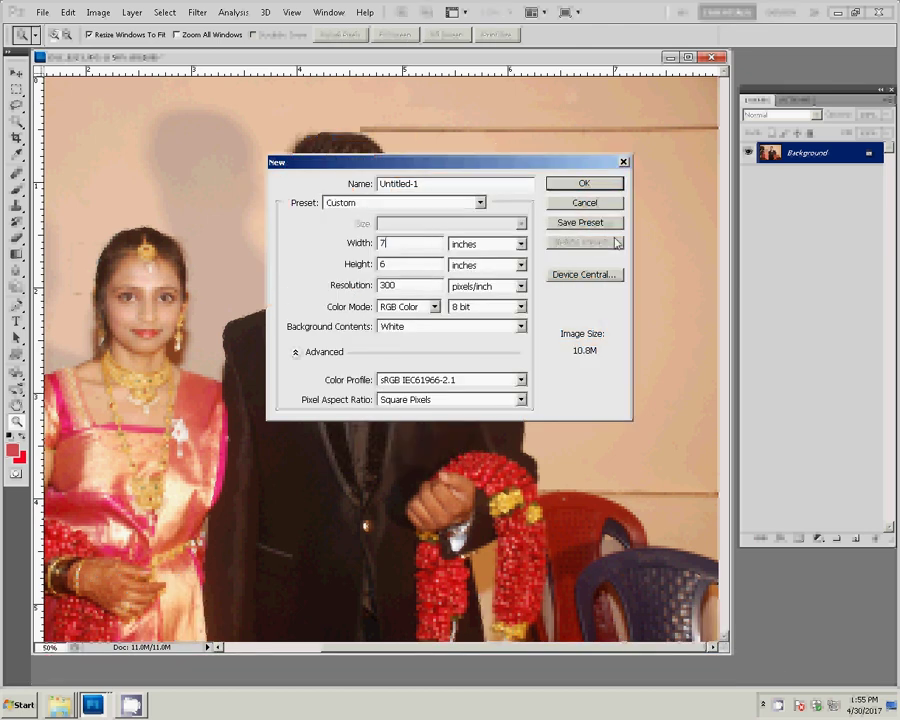
type(".8")
double_click(383, 263)
type("5.")
type("1")
left_click(566, 221)
left_click(560, 228)
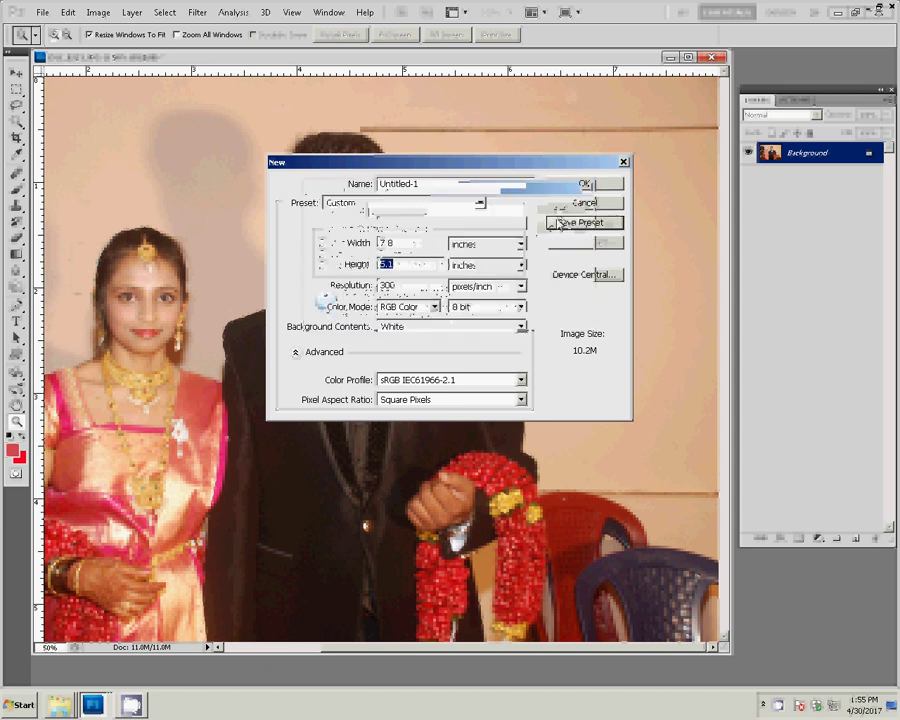
left_click(585, 184)
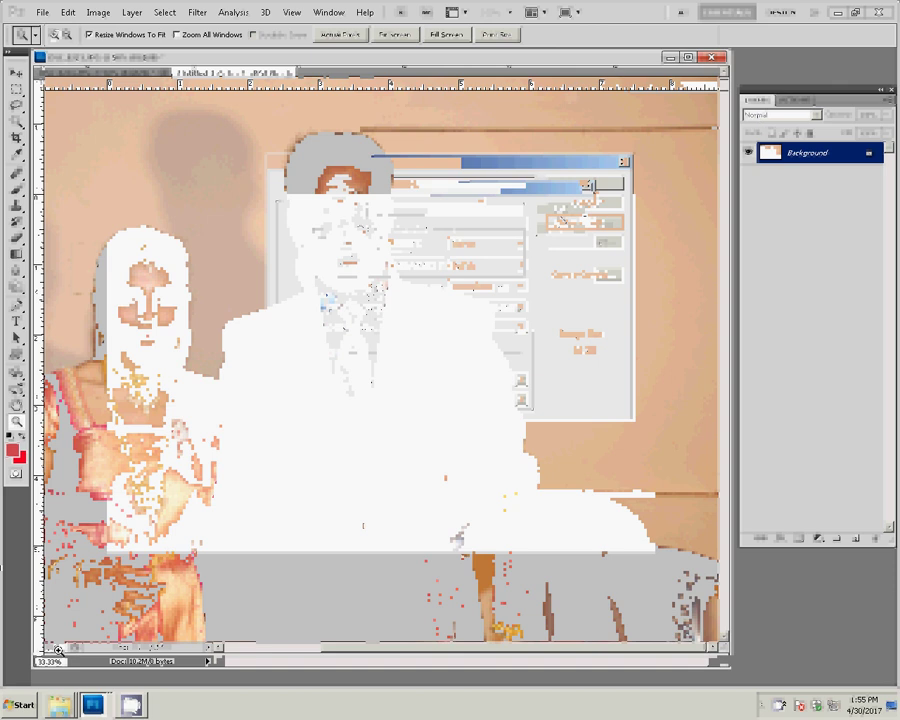
left_click(20, 705)
Open file 001 from J:\scenery images\frames in Photoshop.
left_click(204, 481)
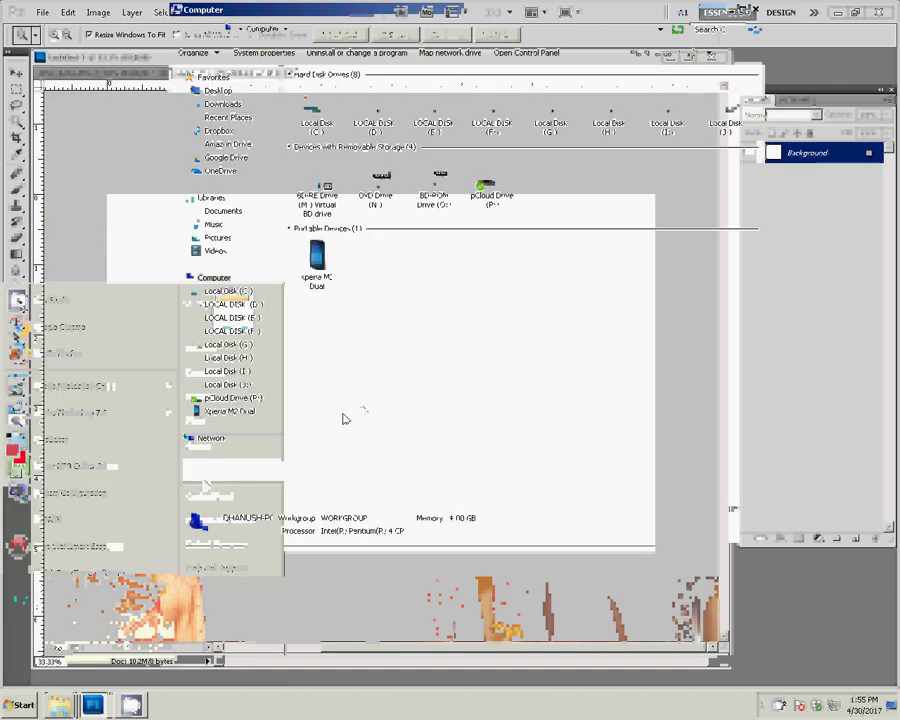
left_click(230, 385)
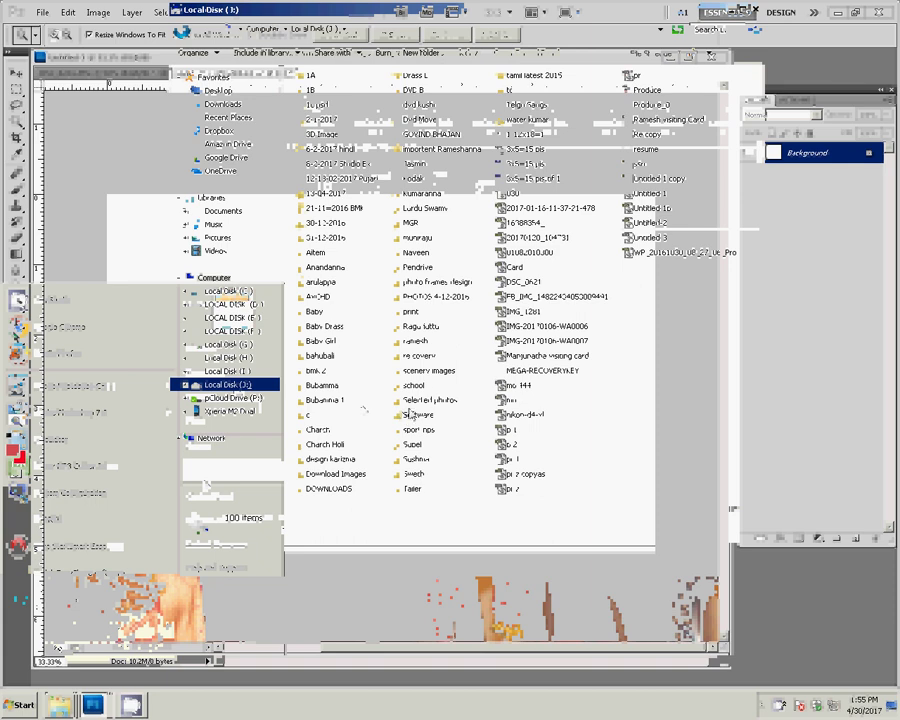
double_click(422, 372)
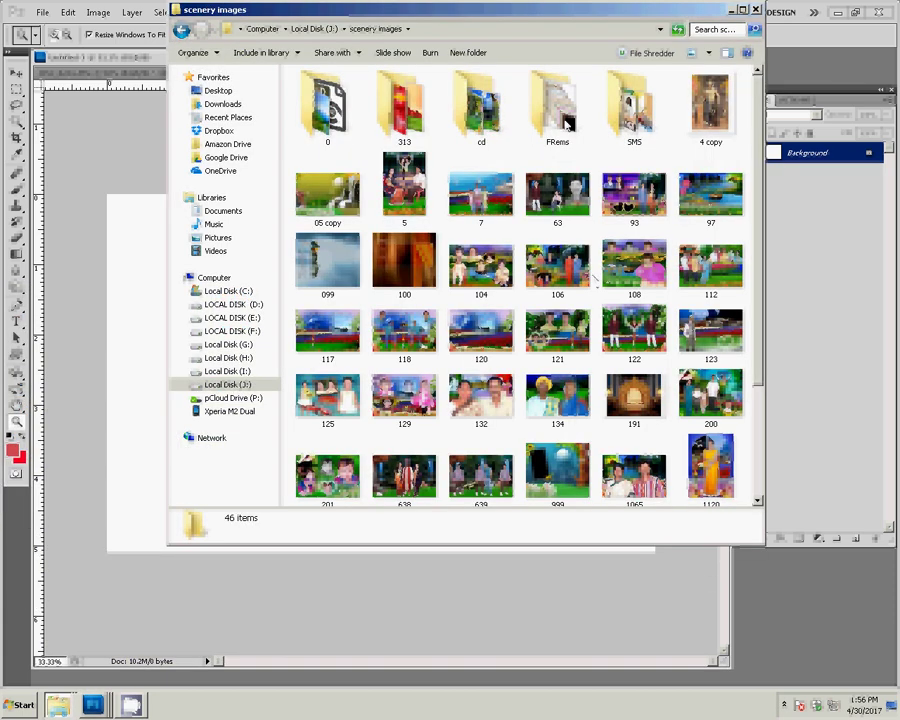
double_click(550, 100)
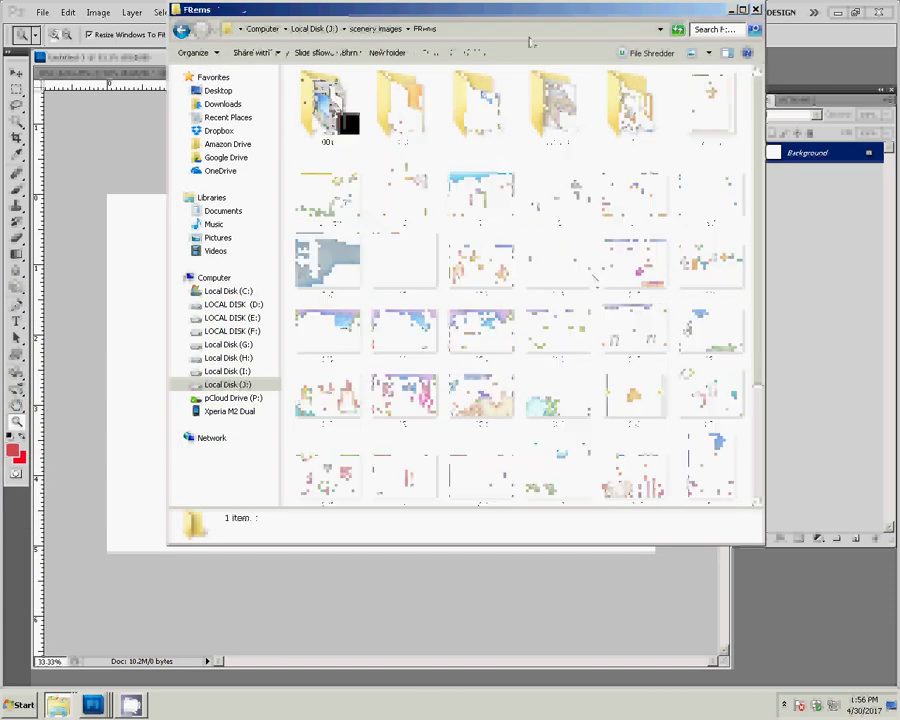
left_click(320, 112)
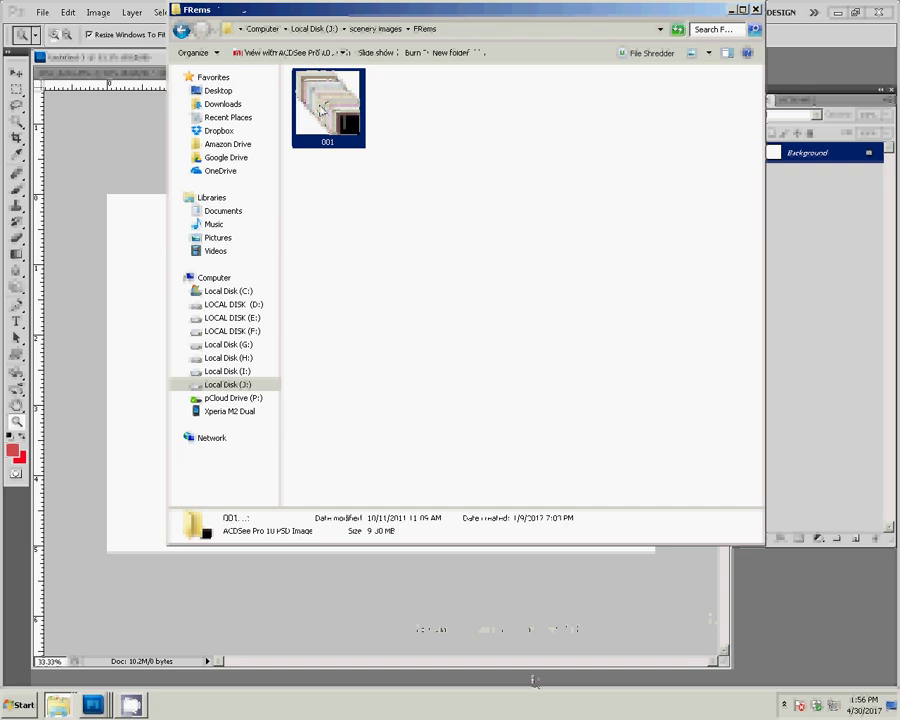
double_click(322, 112)
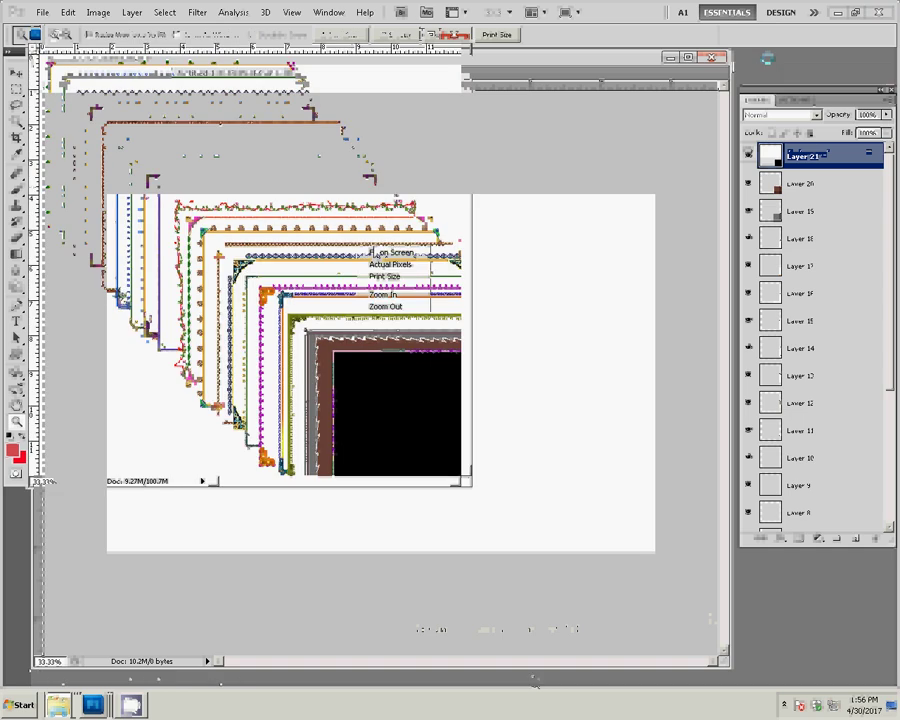
Move the top-left yellow frame from 001 into the new document, stretched to fill the page.
left_click(376, 253)
left_click(16, 73)
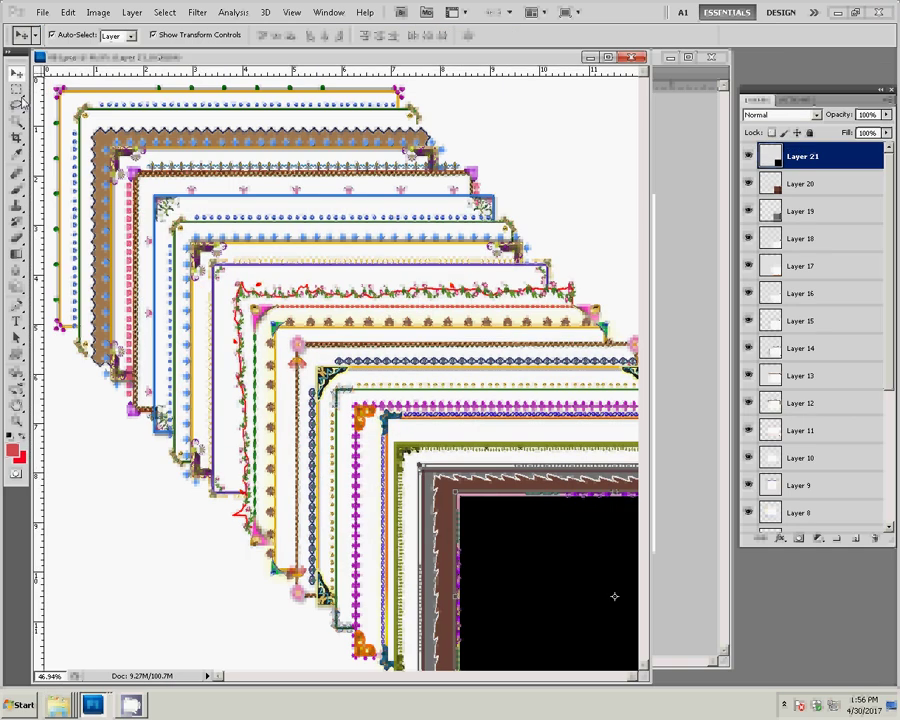
left_click(69, 97)
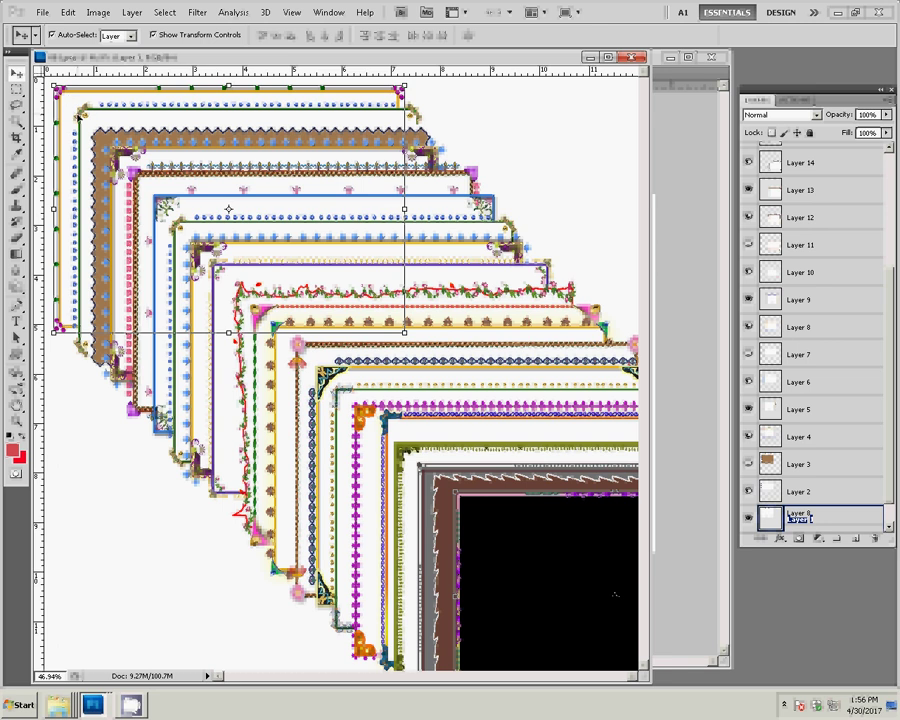
key("ctrl+a")
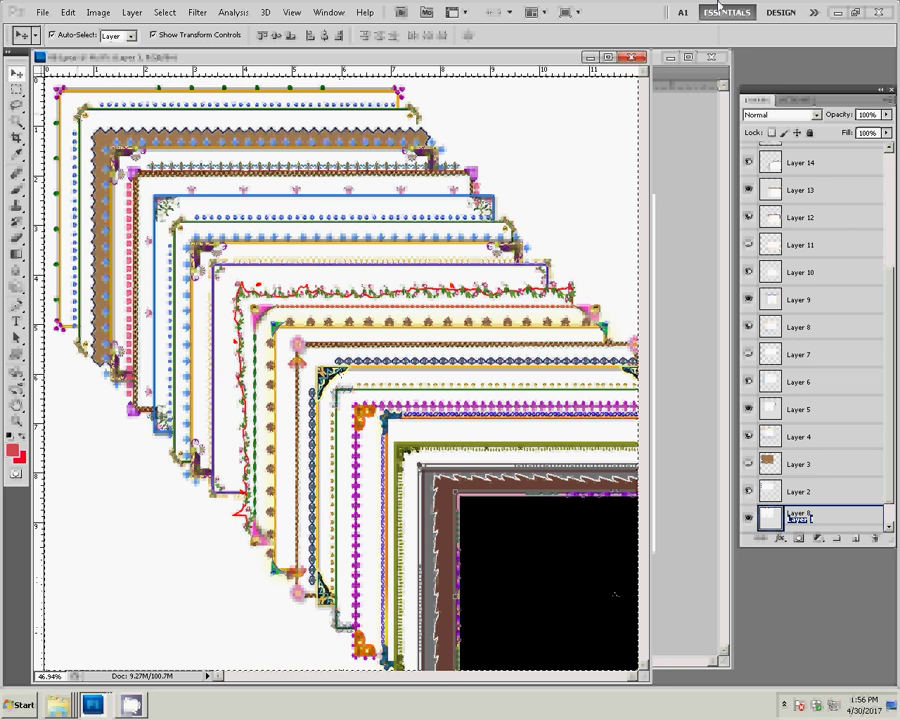
key("Delete")
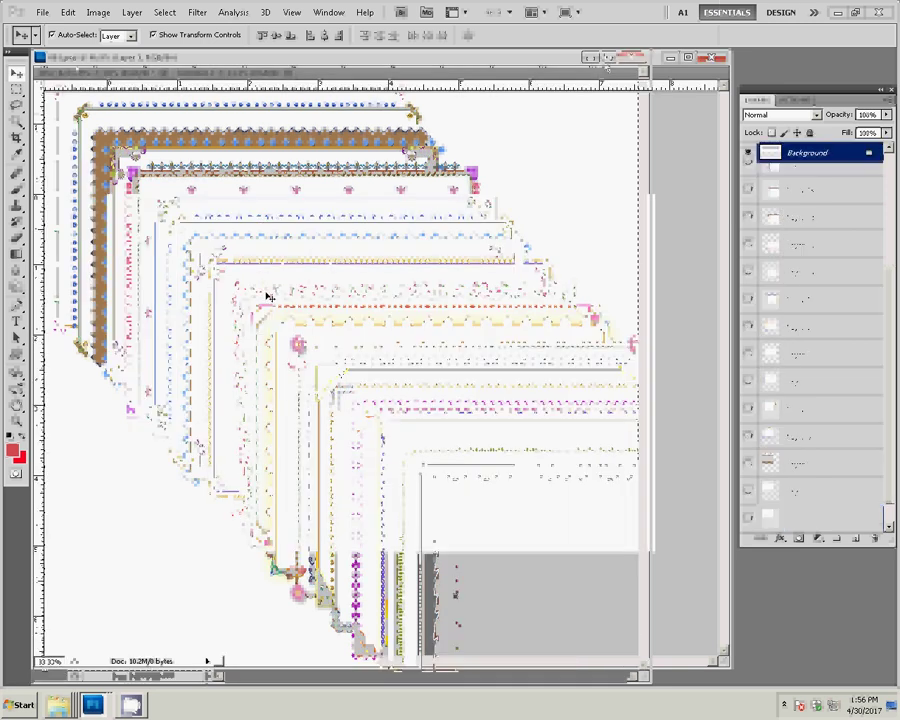
key("ctrl+v")
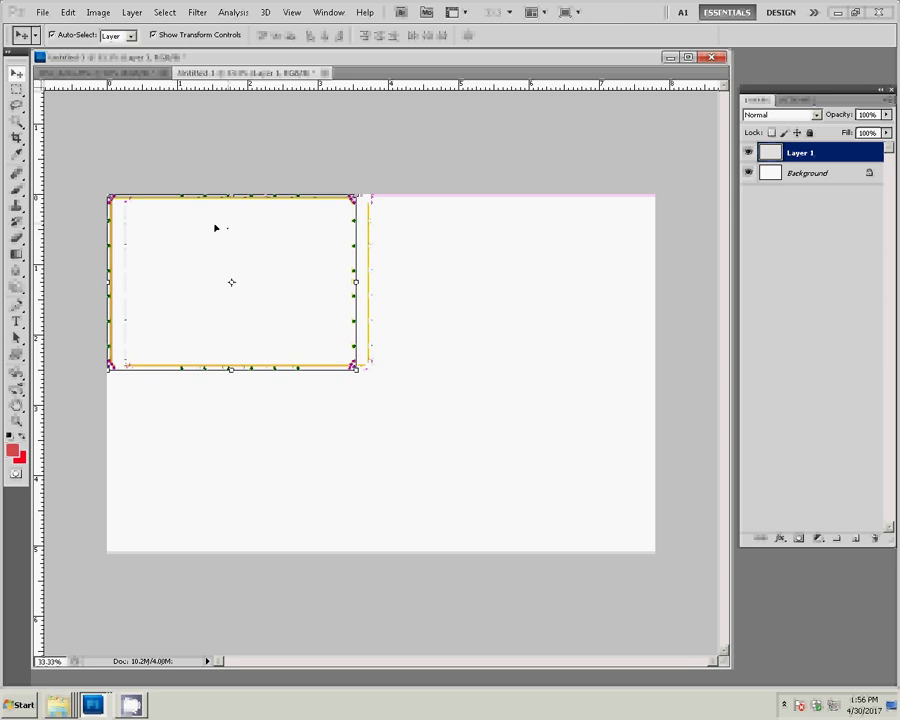
mouse_move(356, 370)
left_mouse_down()
mouse_move(627, 553)
mouse_move(656, 554)
left_mouse_up()
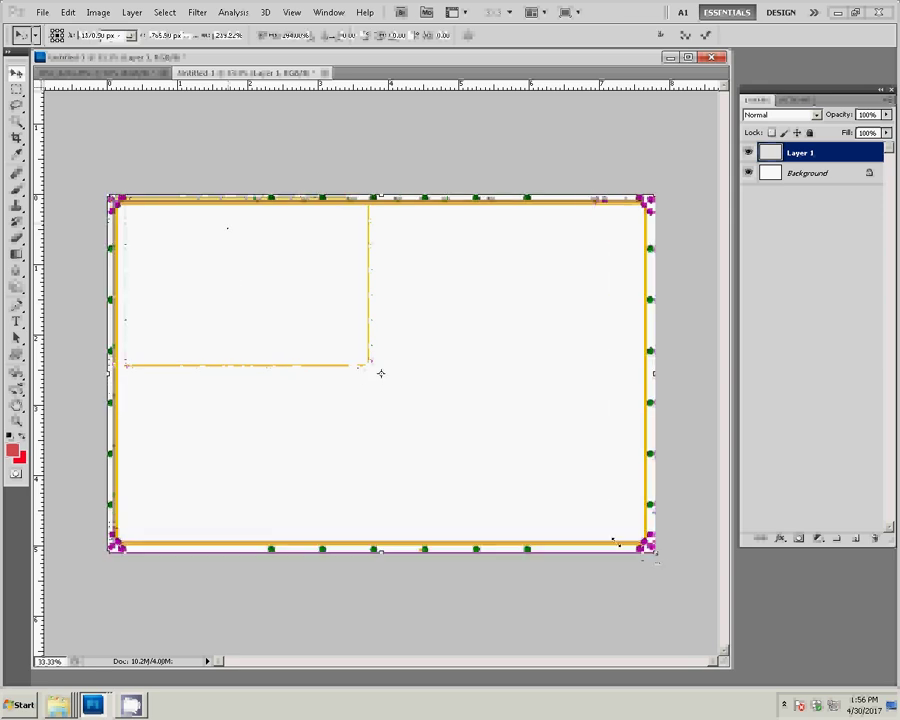
key("Return")
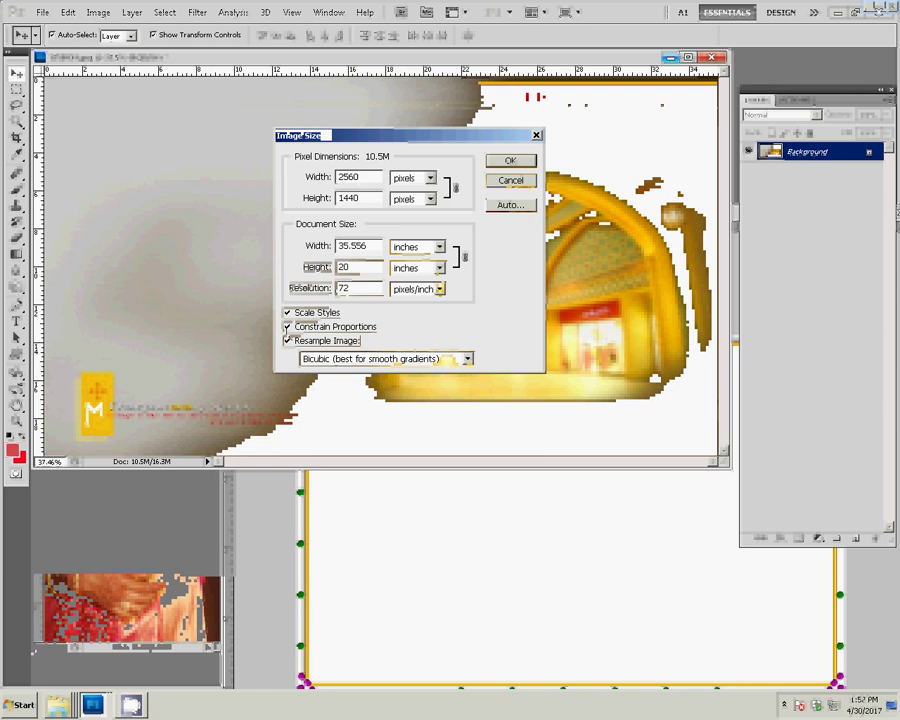
Resample the golden background to 36 × 12 inches at 300 ppi, proportions unlinked.
left_click(288, 326)
left_click_drag(369, 245, 241, 245)
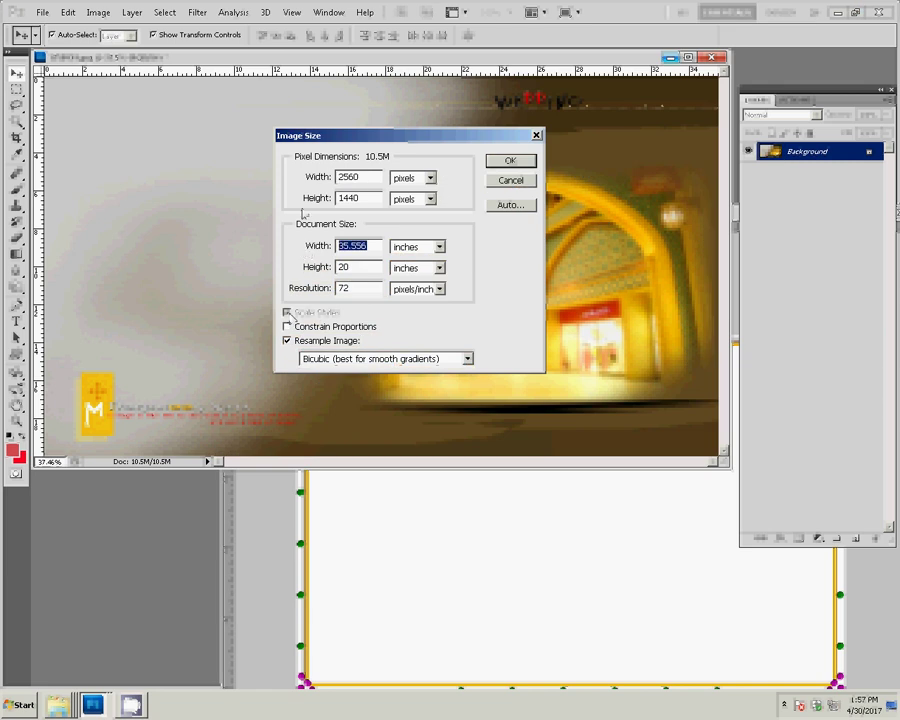
type("36")
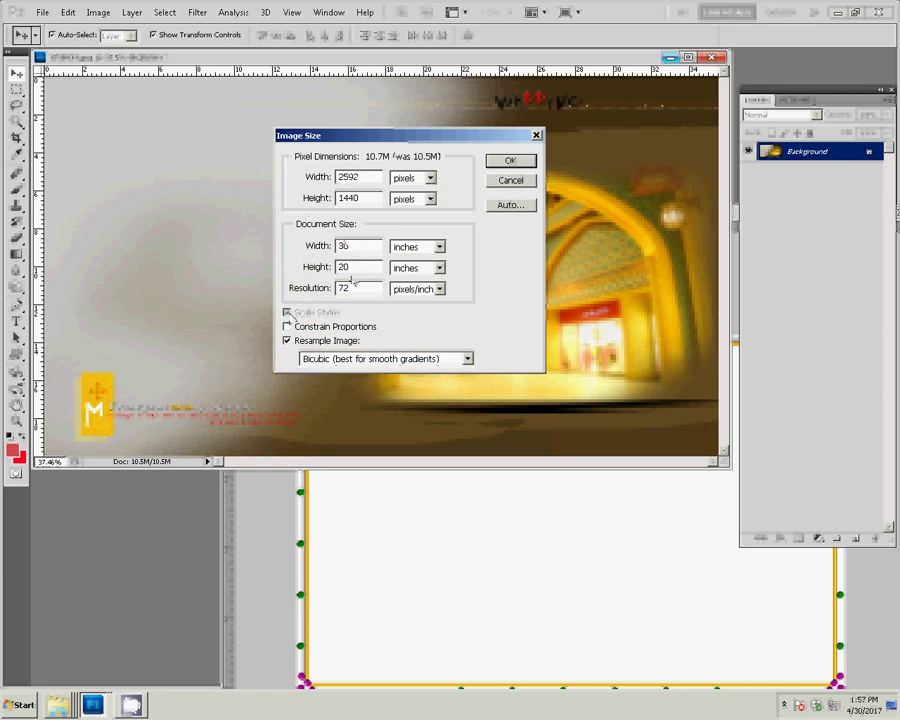
key("Tab")
type("12")
key("Tab")
type("300")
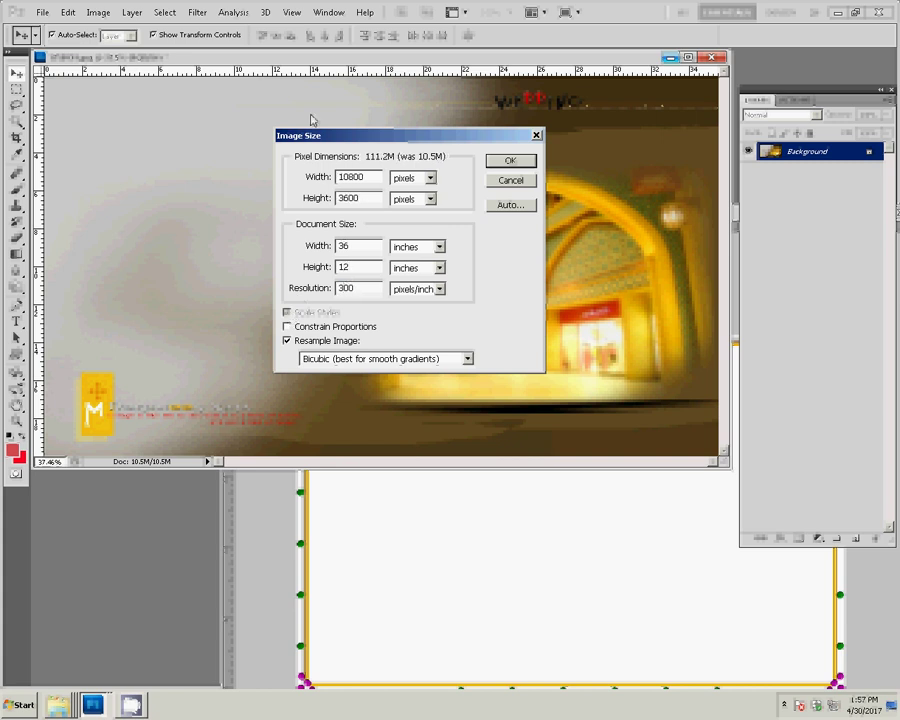
key("Return")
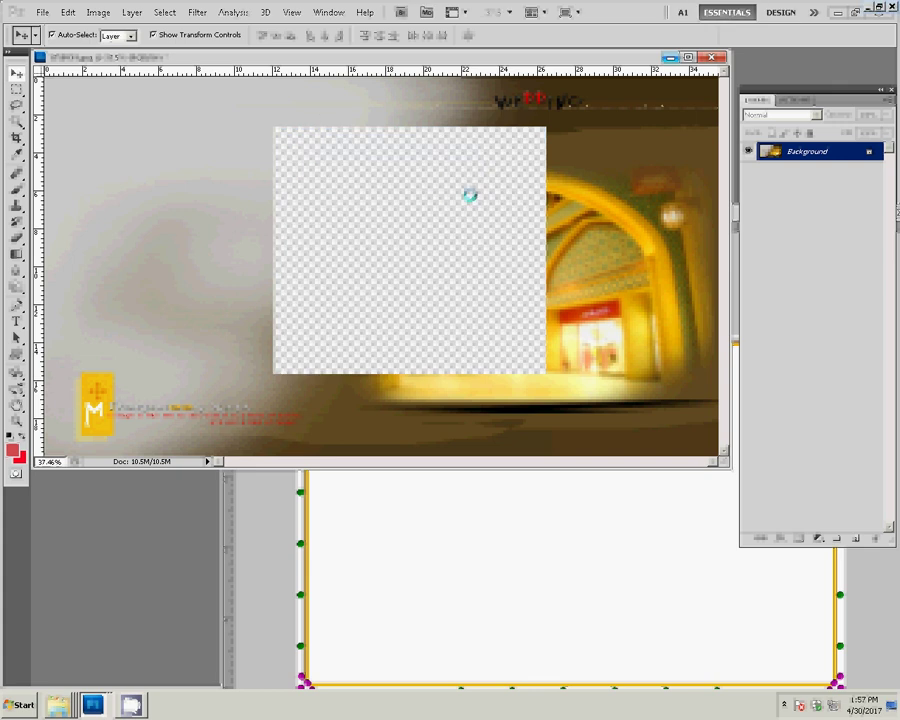
Fit the background to the window and add the white frame as a new layer.
key("z")
right_click(290, 256)
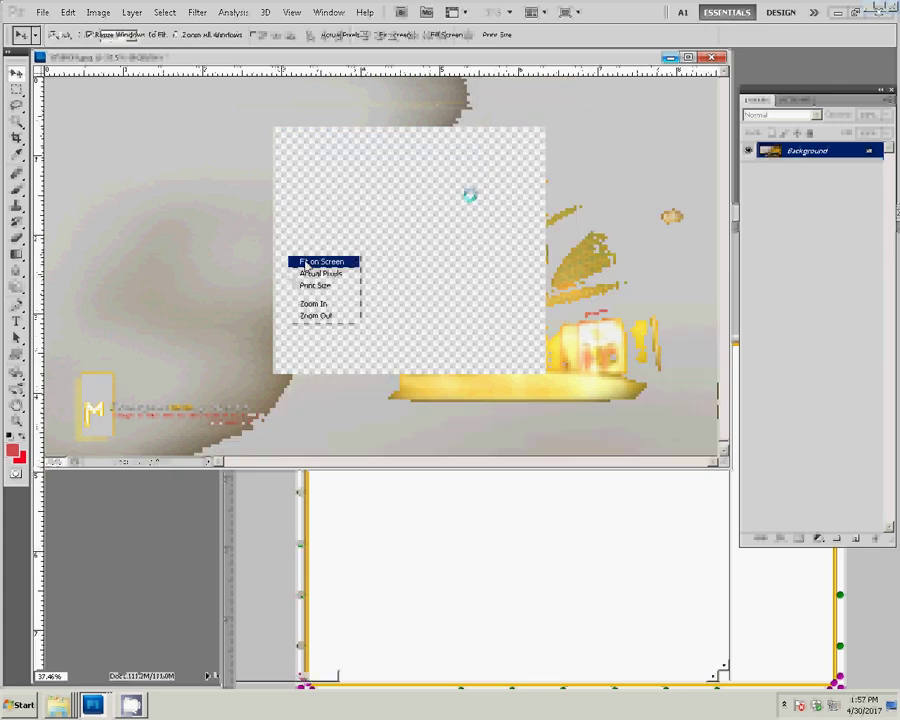
left_click(305, 261)
key("v")
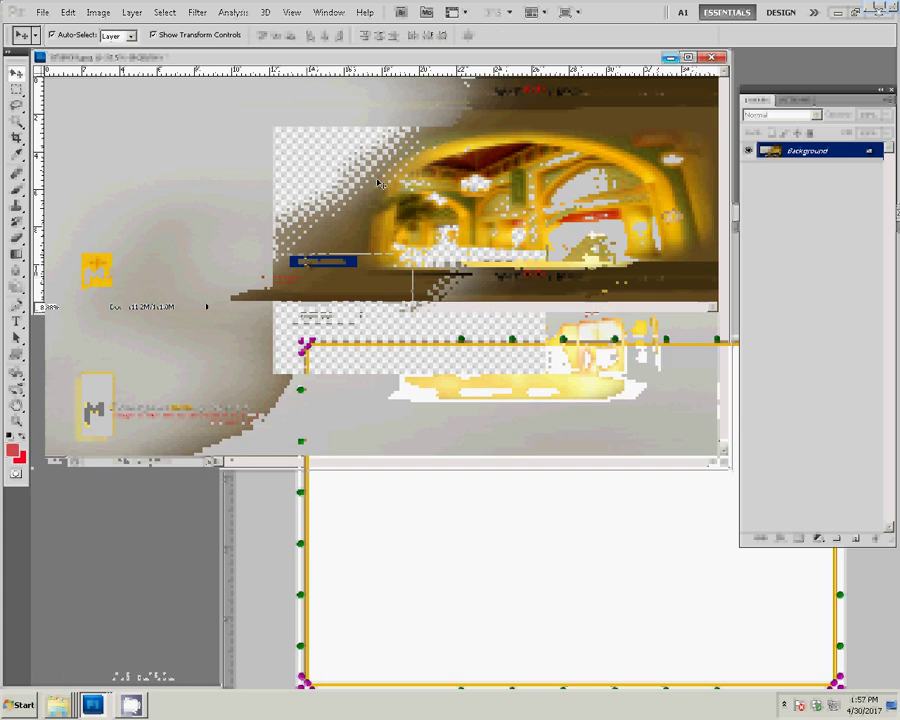
key("ctrl+j")
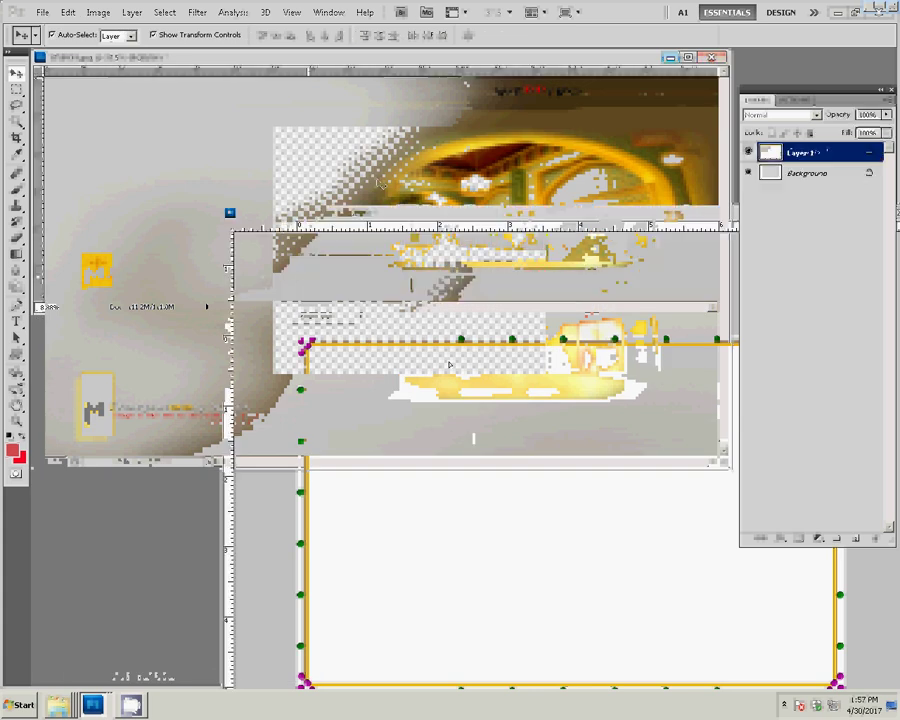
Place the white frame top-left, duplicate it below, and copy the pair across the spread.
left_click_drag(500, 380, 547, 380)
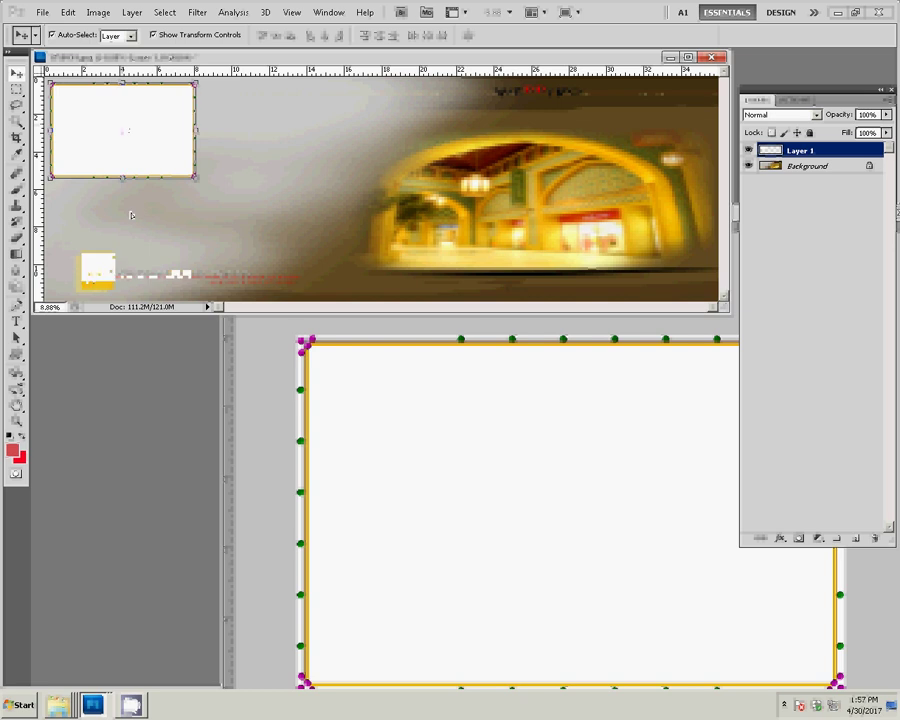
left_click_drag(130, 214, 137, 118)
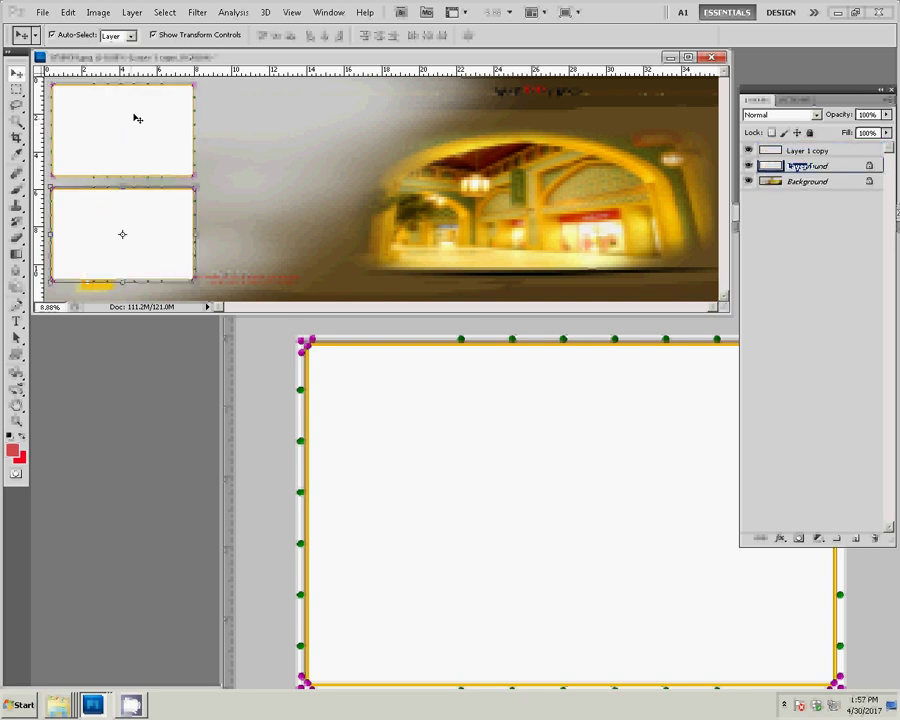
left_click(128, 247)
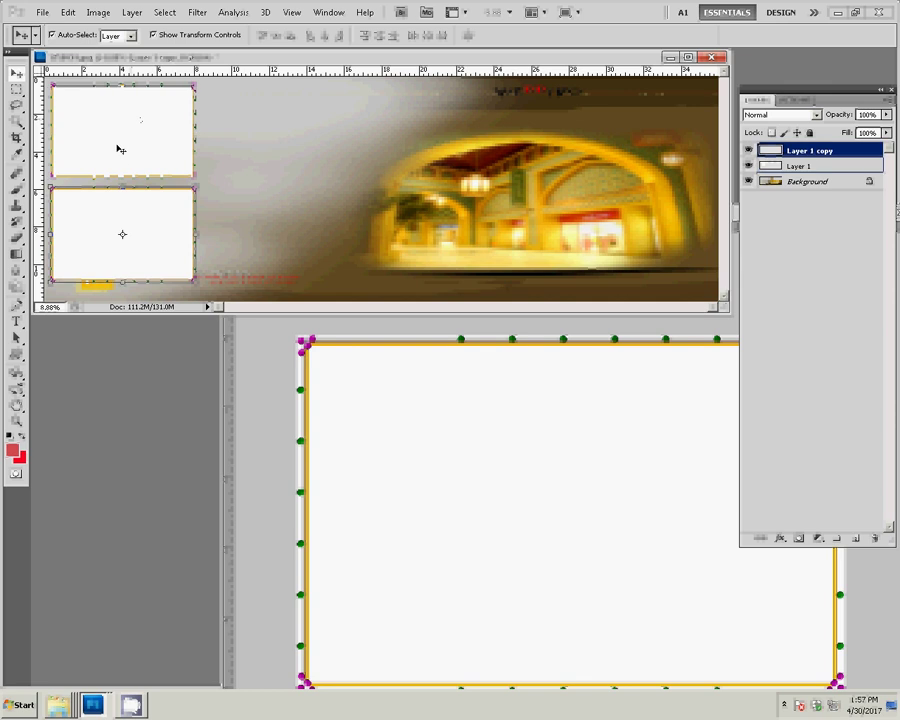
left_click(118, 149, "shift")
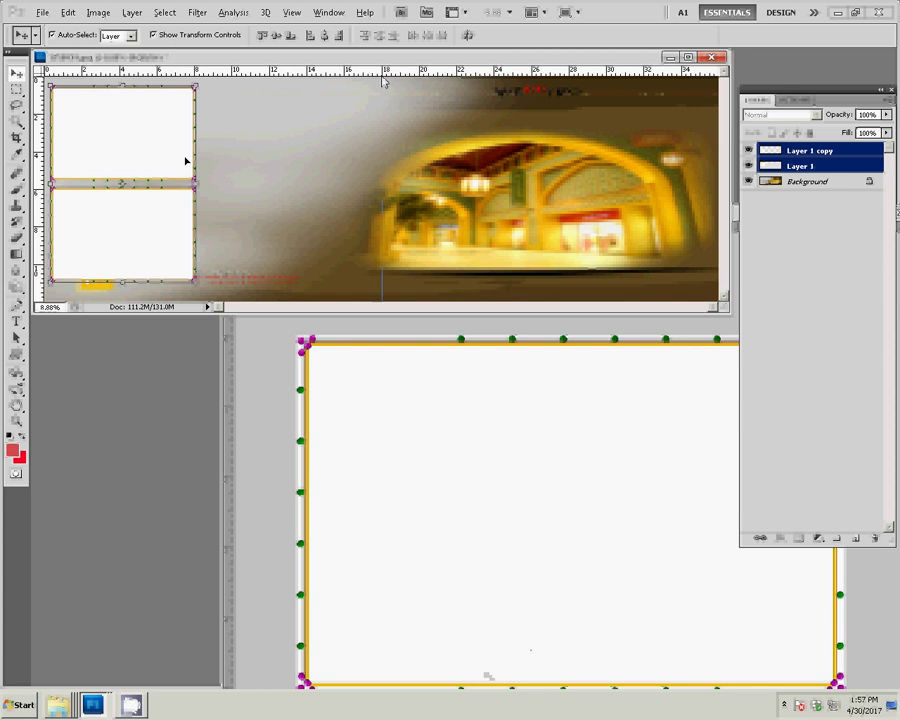
mouse_move(185, 160)
left_mouse_down()
mouse_move(316, 155)
mouse_move(330, 175)
mouse_move(658, 174)
left_mouse_up()
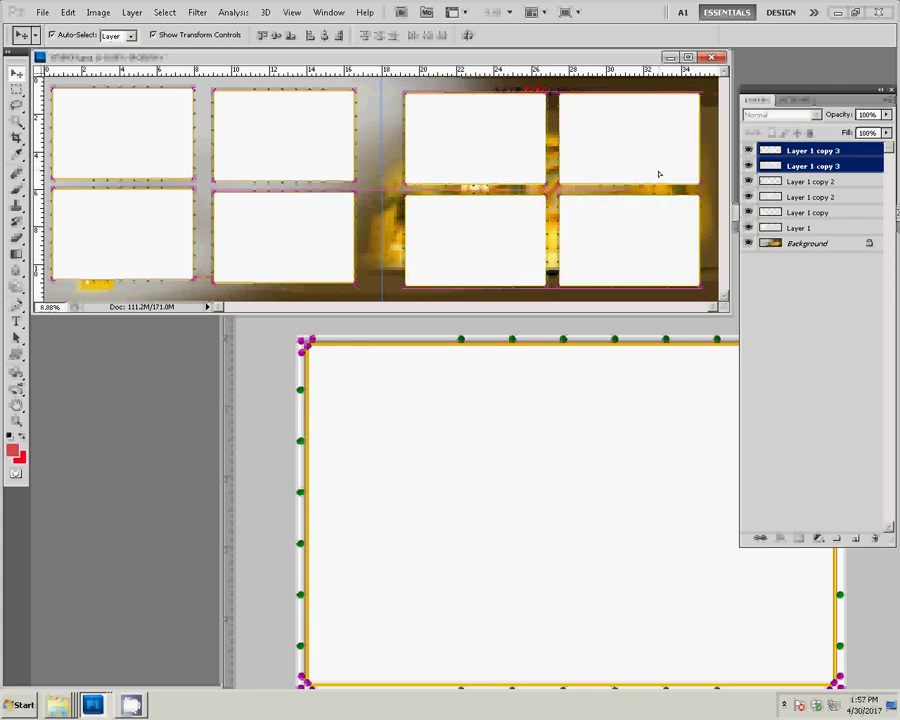
key("ctrl+j")
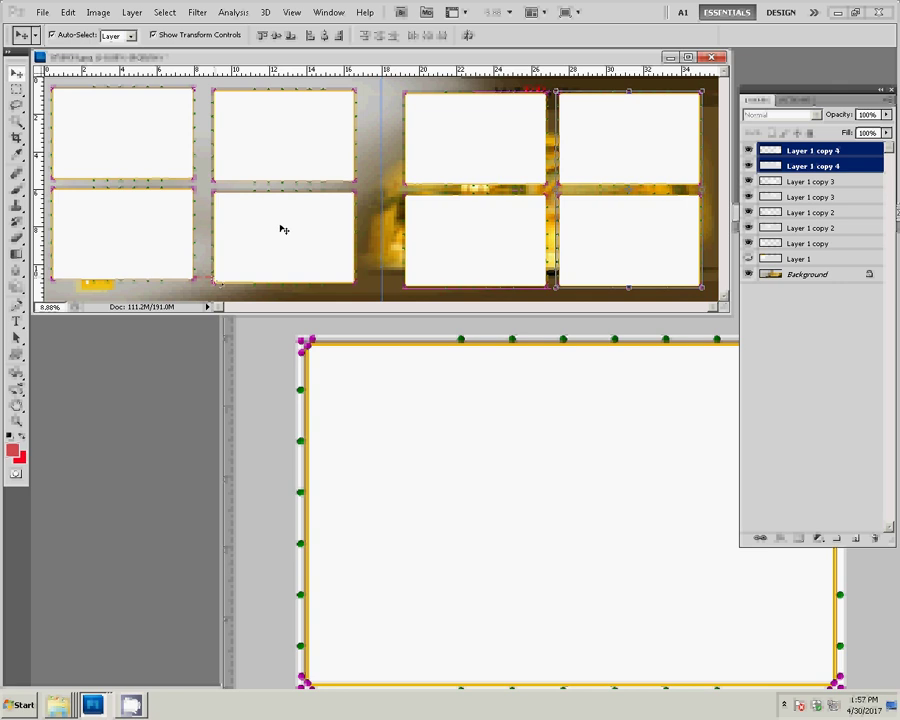
Save the spread as a Photoshop PSD in folder 36 with Maximize Compatibility.
key("ctrl+shift+s")
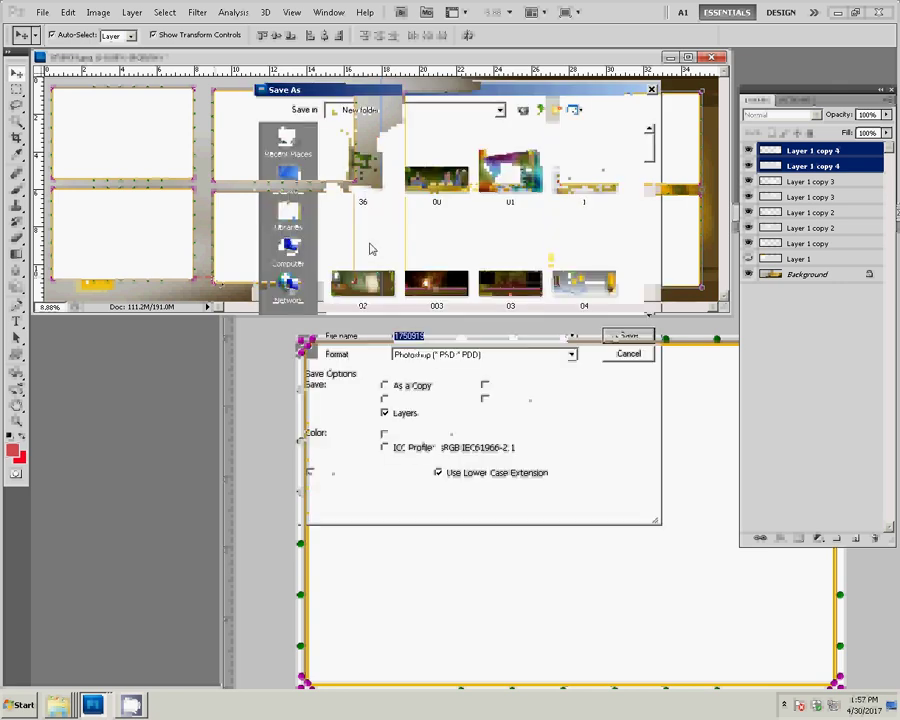
left_click(364, 200)
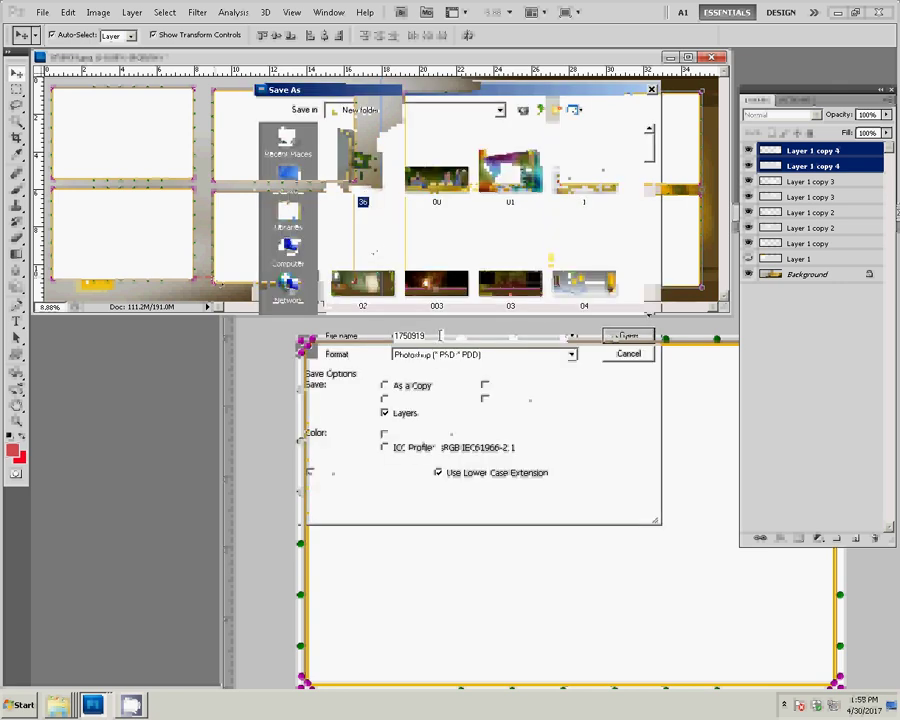
left_click(627, 336)
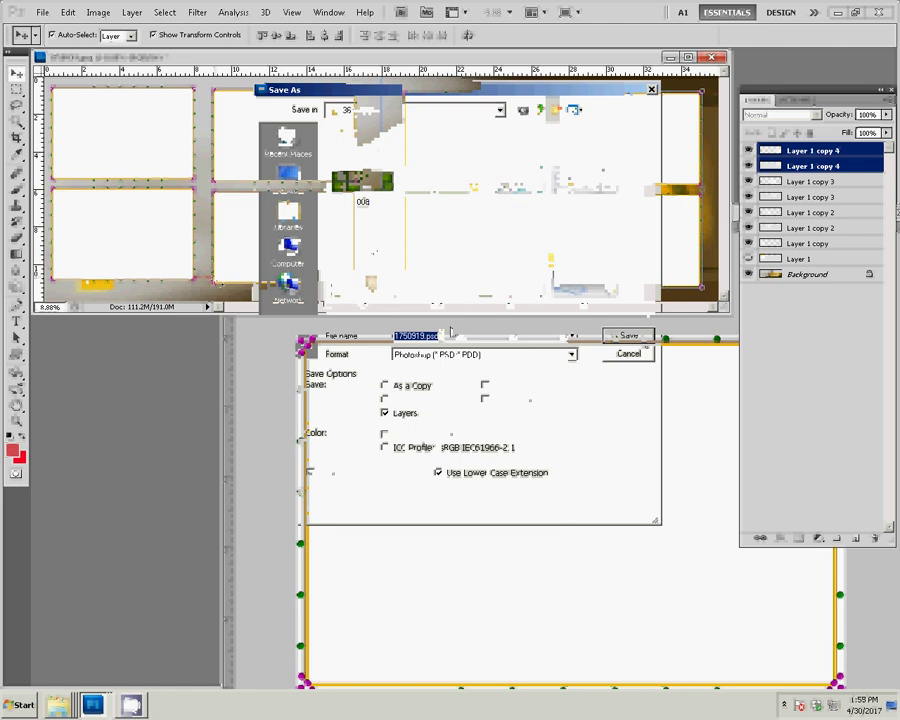
left_click(628, 336)
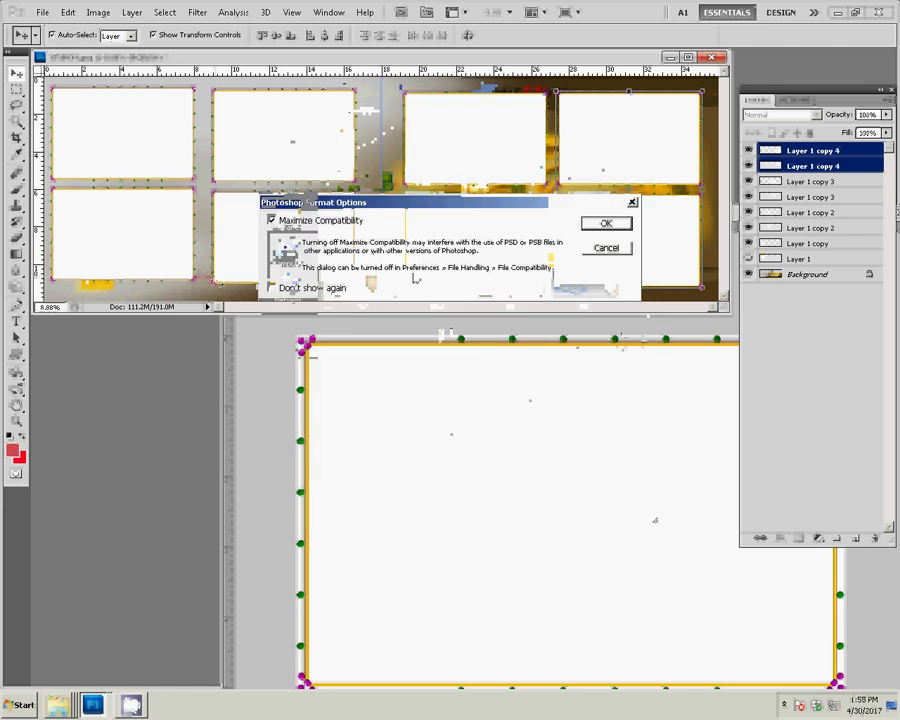
left_click(598, 224)
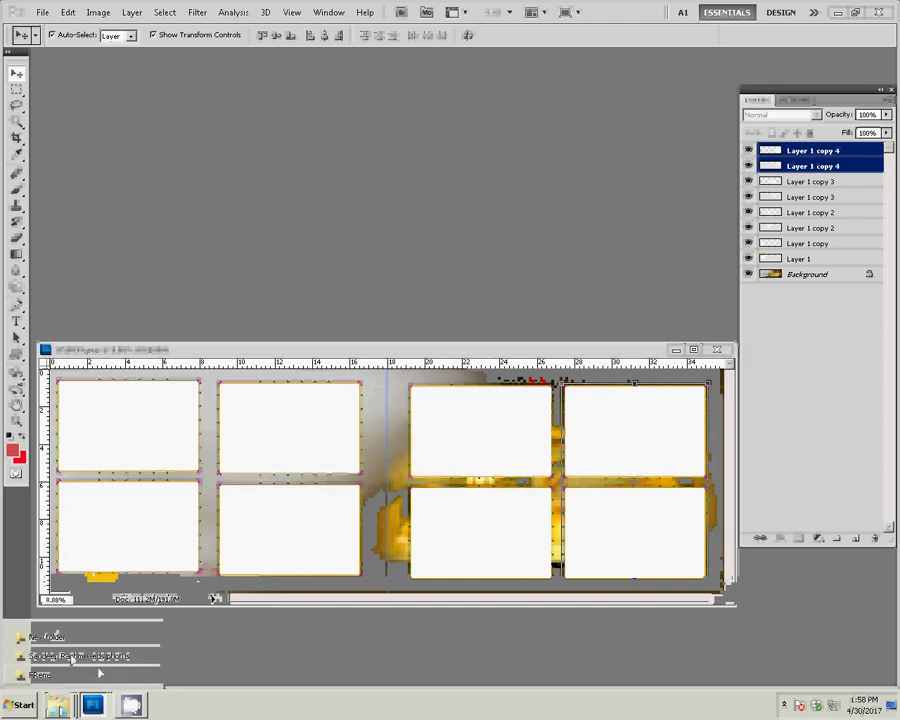
Bring up wedding photo DSC_0221 from the wedding photos folder as the active Photoshop document.
left_click(100, 672)
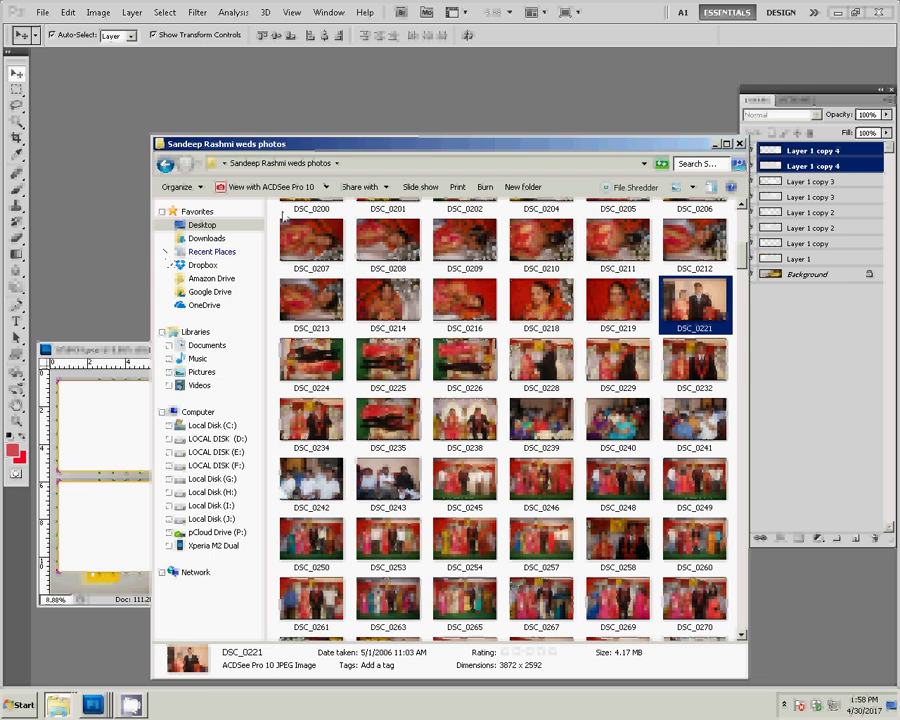
mouse_move(310, 240)
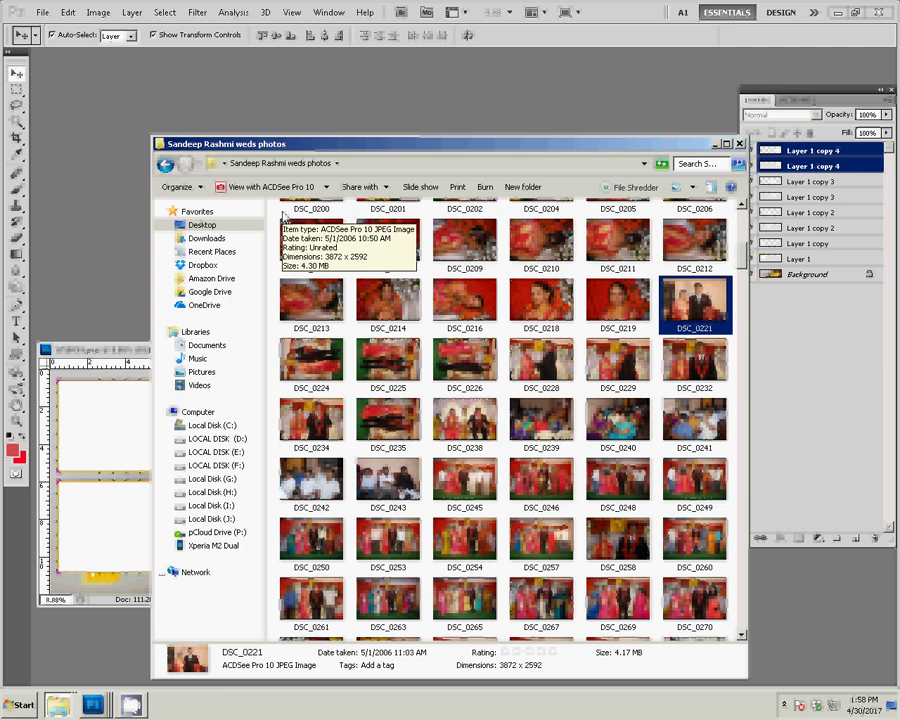
left_click(74, 270)
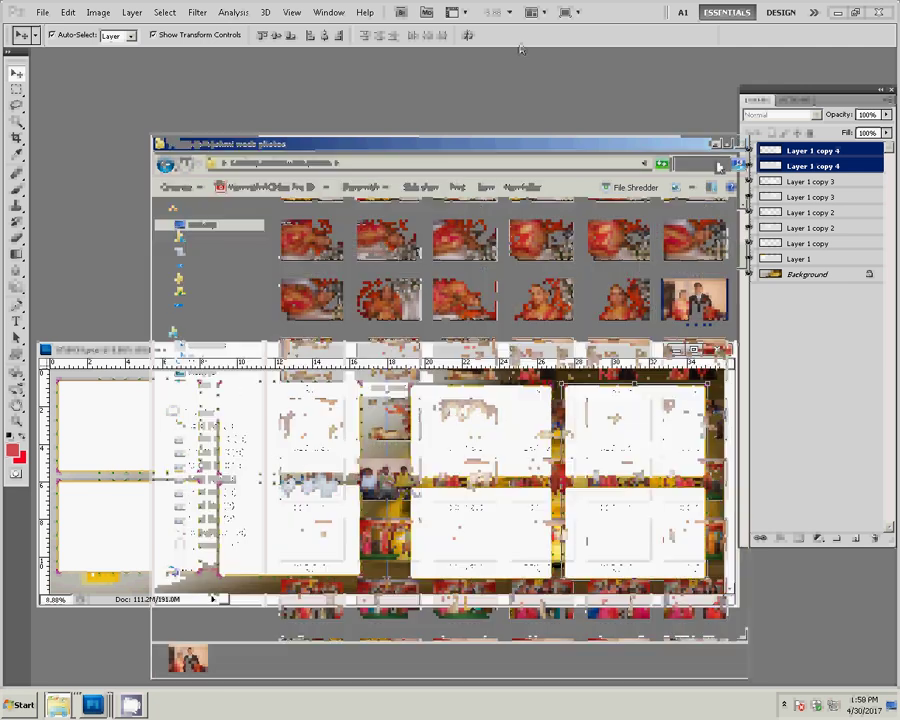
left_click(93, 704)
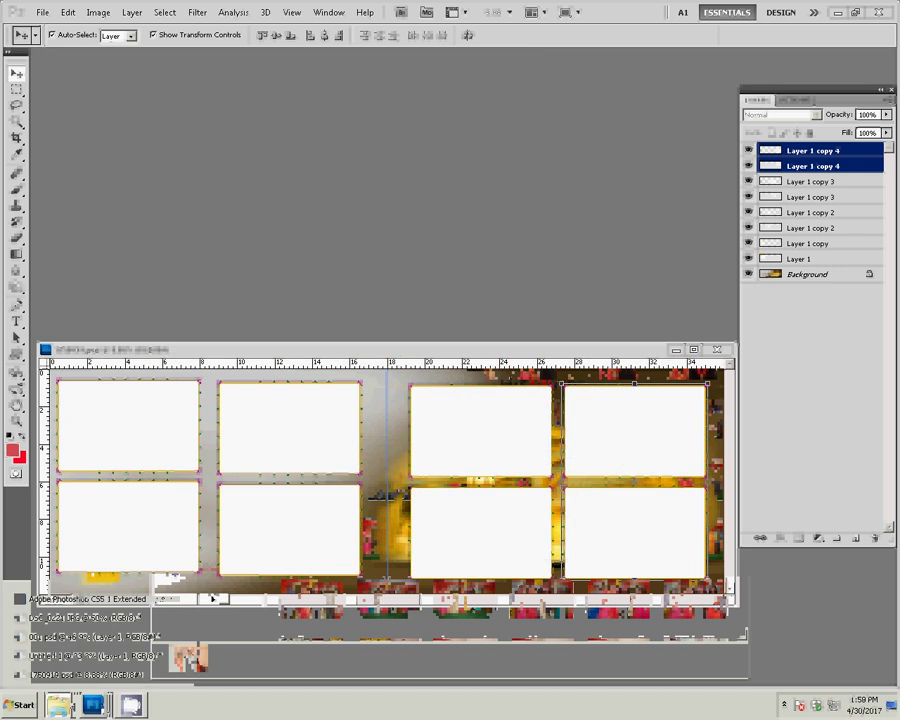
left_click(95, 655)
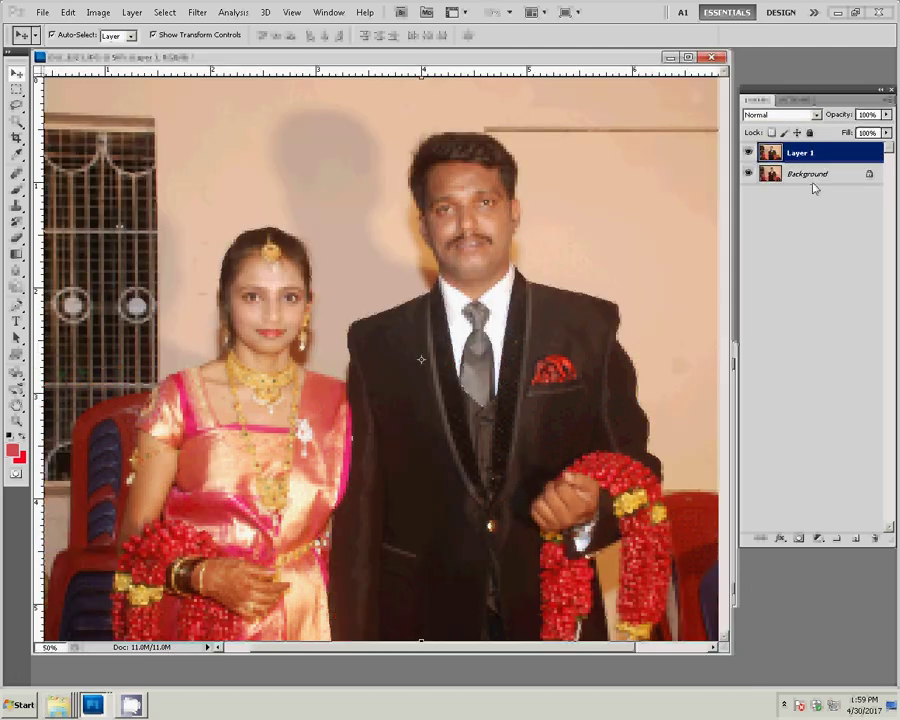
Check the photo's image size, then launch the Imagenomic Portraiture filter on Layer 1.
left_click(812, 175)
key("ctrl+alt+i")
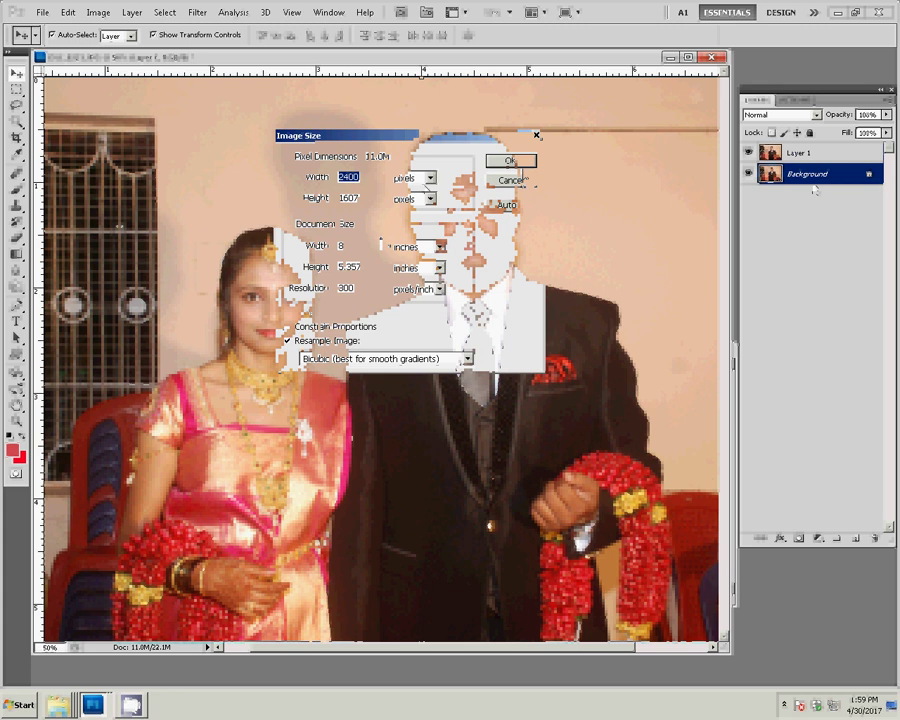
key("Escape")
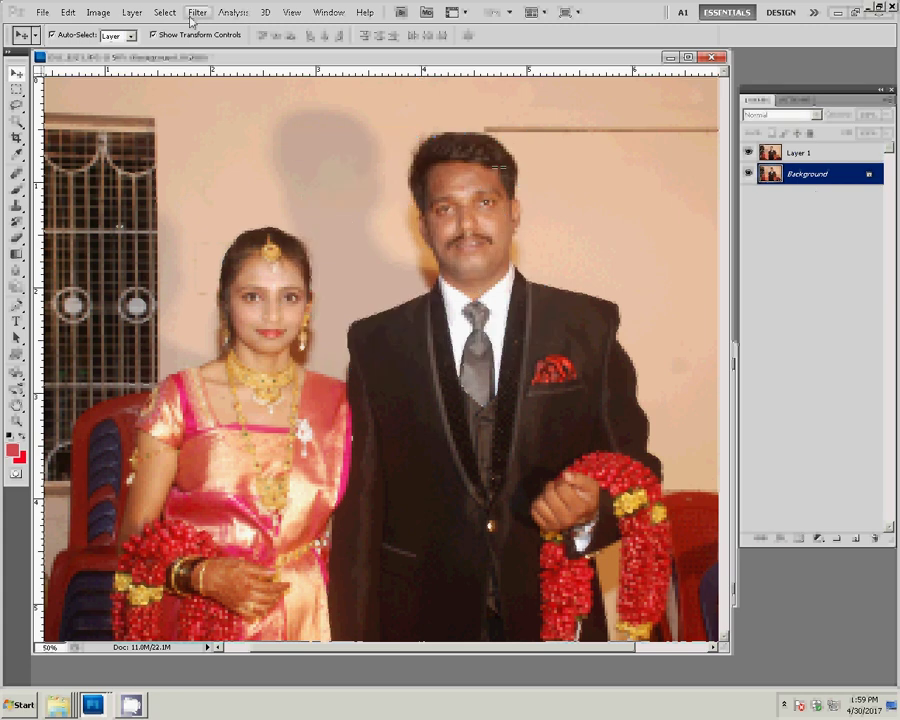
left_click(799, 155)
left_click(197, 12)
mouse_move(240, 291)
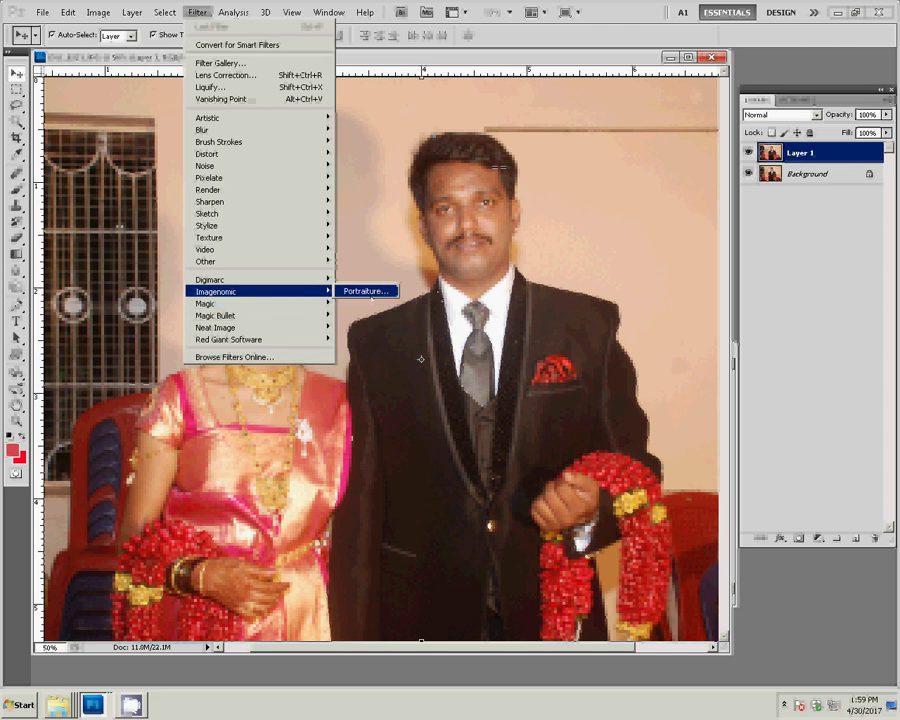
key("Right")
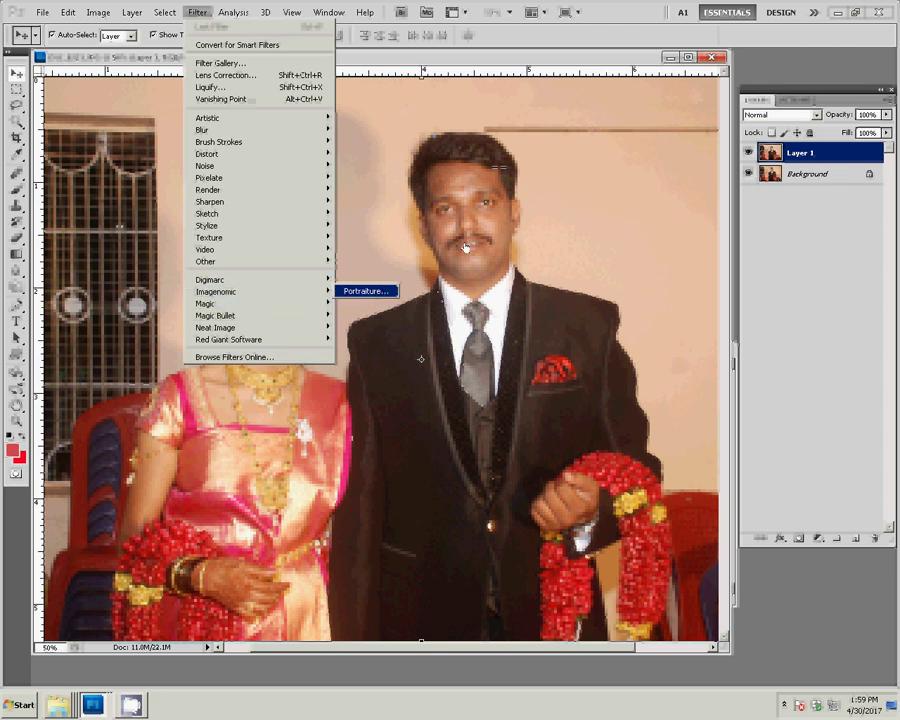
key("Return")
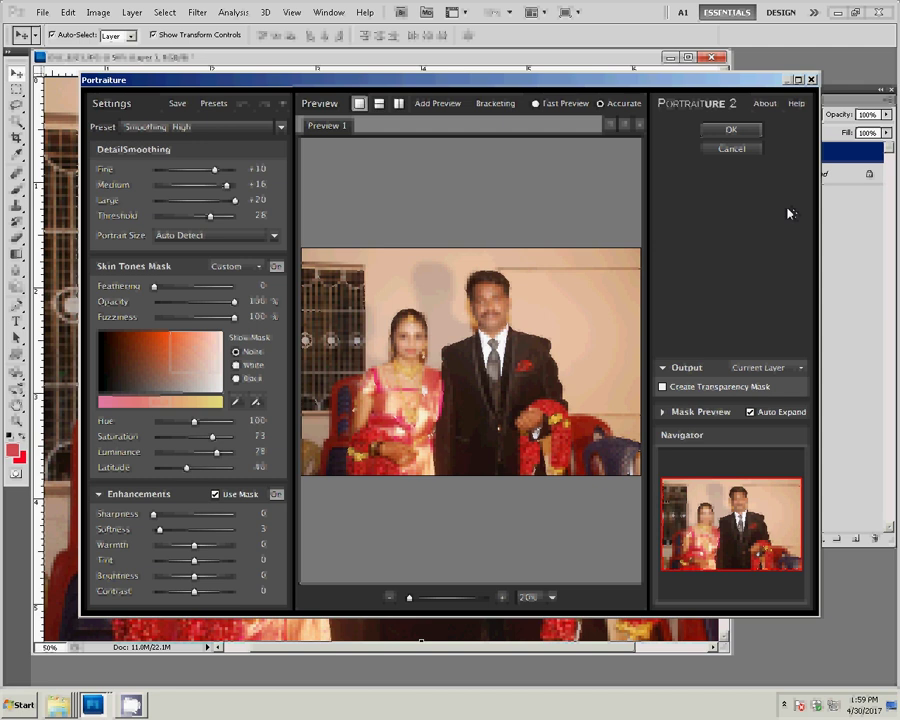
Apply Portraiture's Smoothing High preset to Layer 1 of the couple photo.
left_click(750, 132)
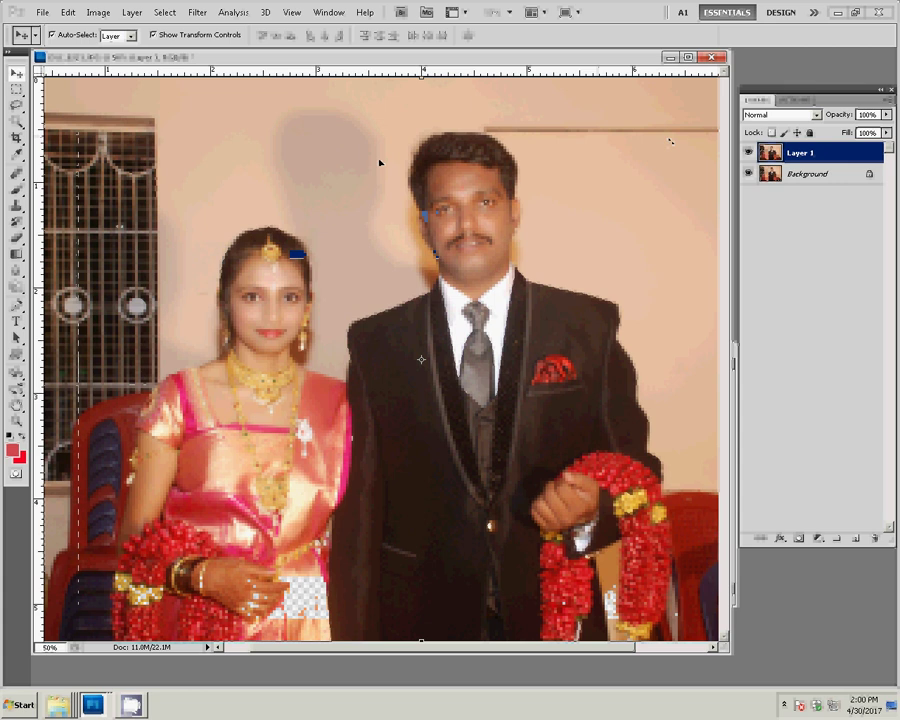
Zoom in to inspect the smoothed faces, then fit the photo back on screen.
key("z")
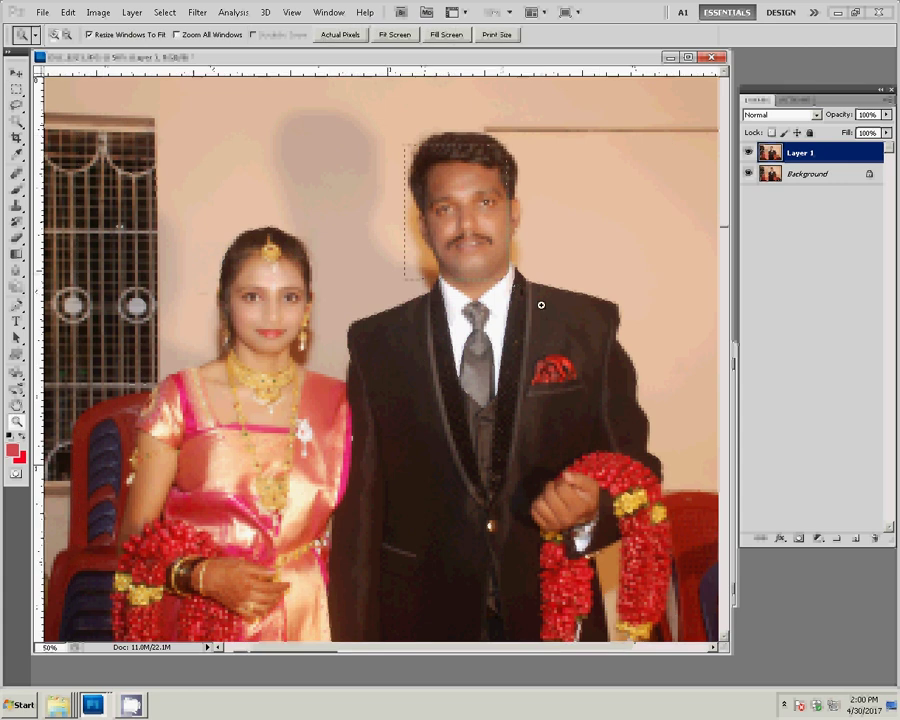
left_click(537, 301)
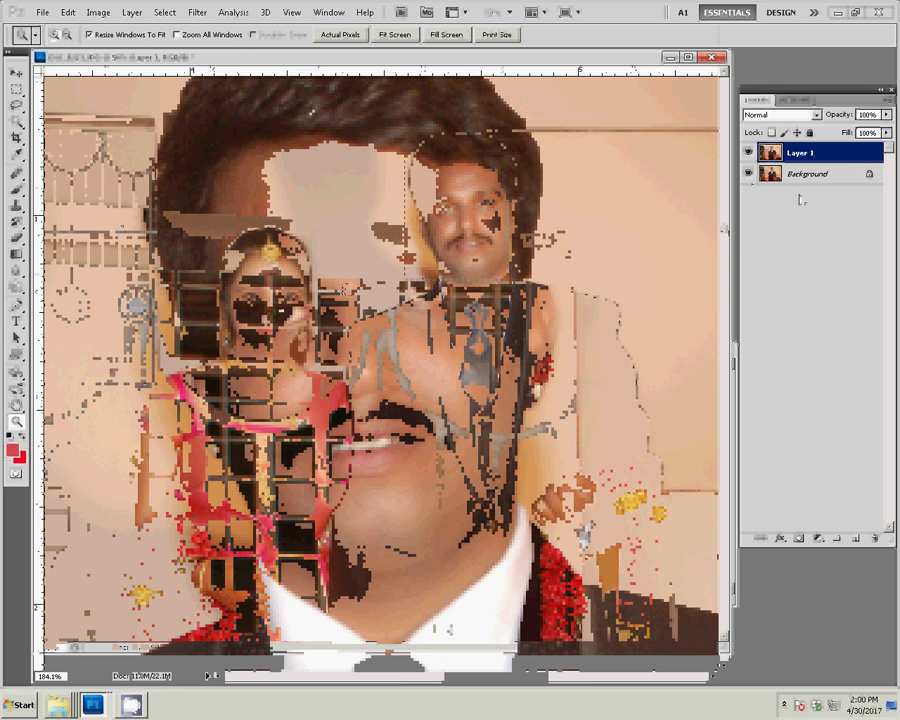
right_click(378, 216)
left_click(399, 216)
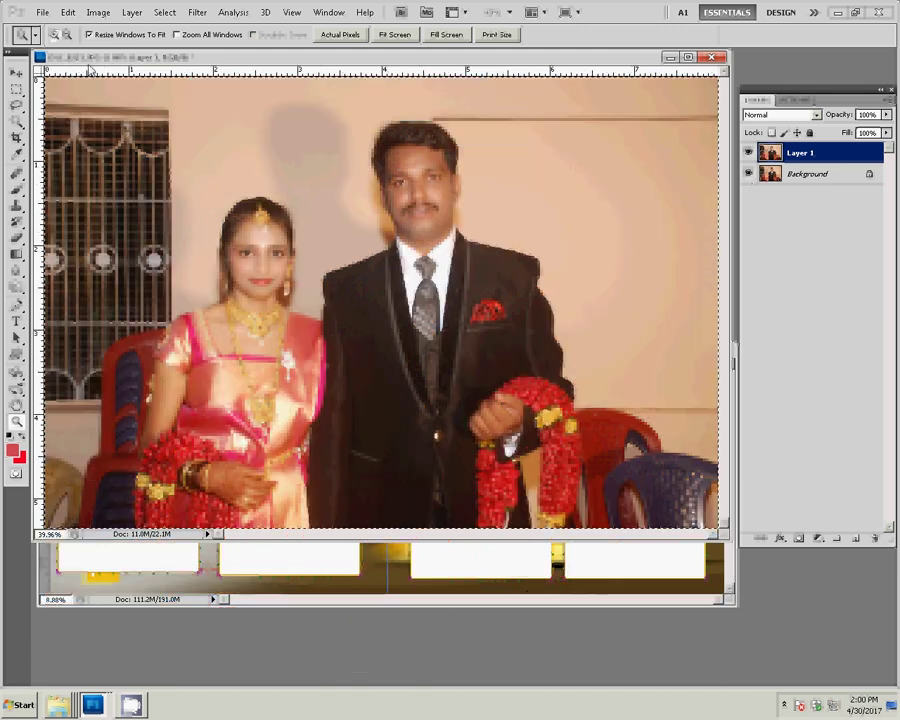
Cut the smoothed DSC_0221 photo to the clipboard and close it without saving.
left_click(67, 12)
left_click(74, 88)
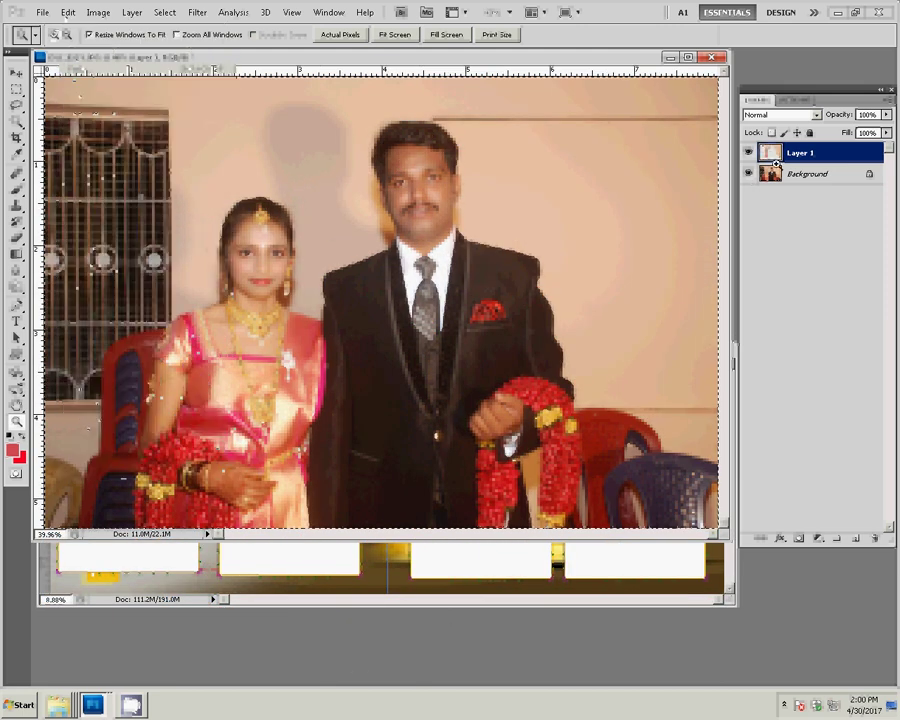
left_click(713, 58)
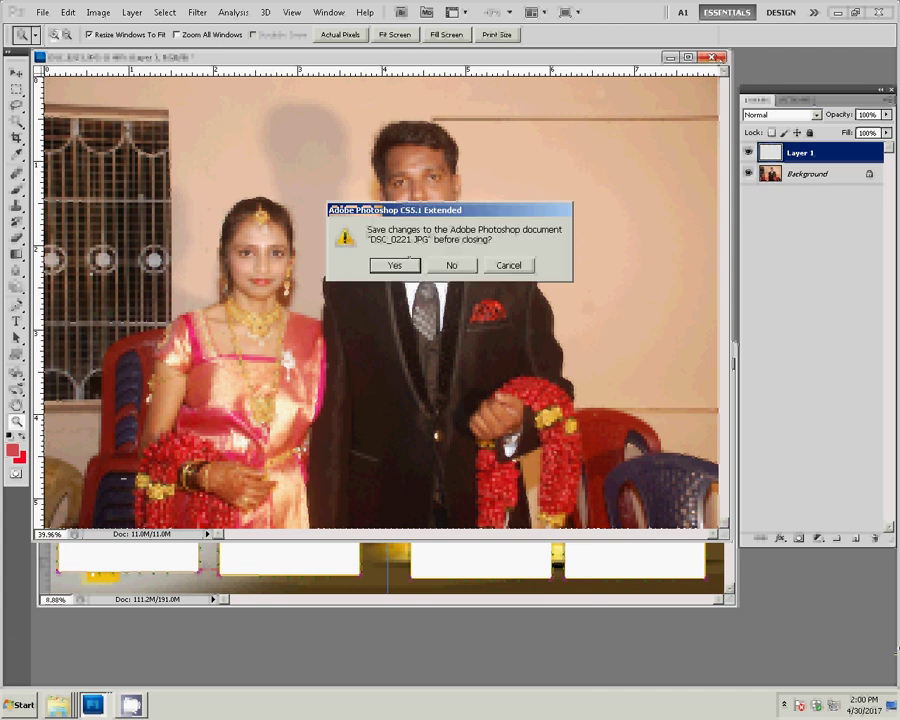
left_click(453, 266)
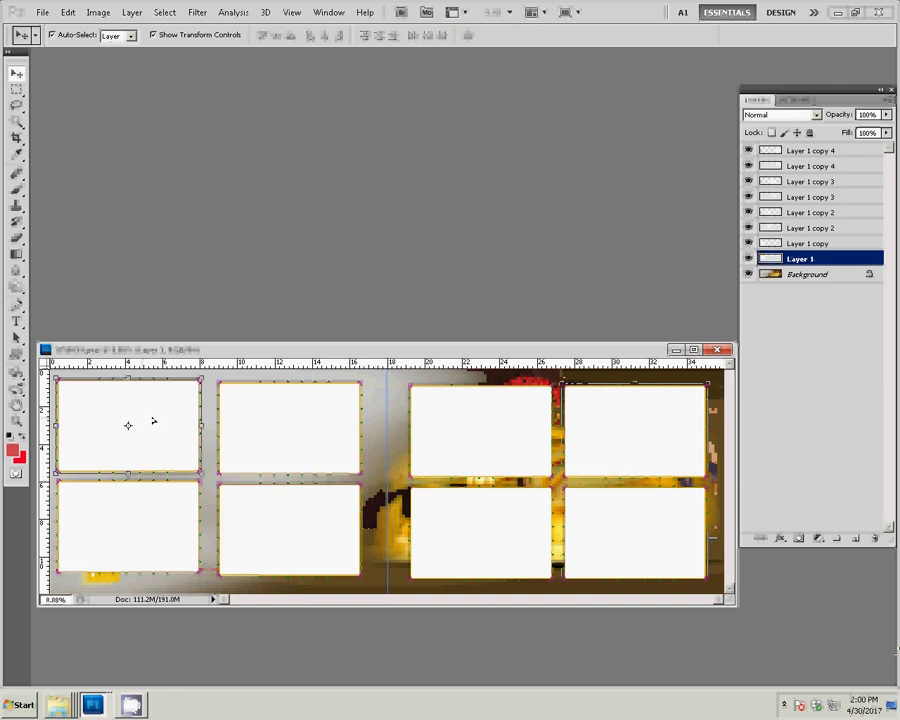
Paste the smoothed couple photo into the top-left frame selected with the Magic Wand.
left_click(16, 121)
left_click(96, 436)
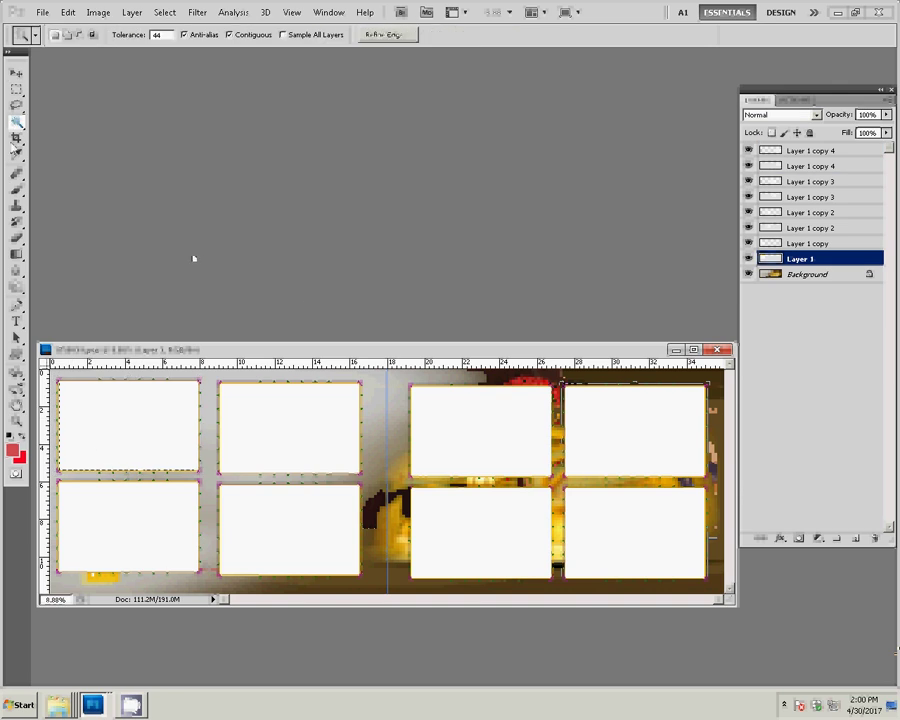
left_click(68, 12)
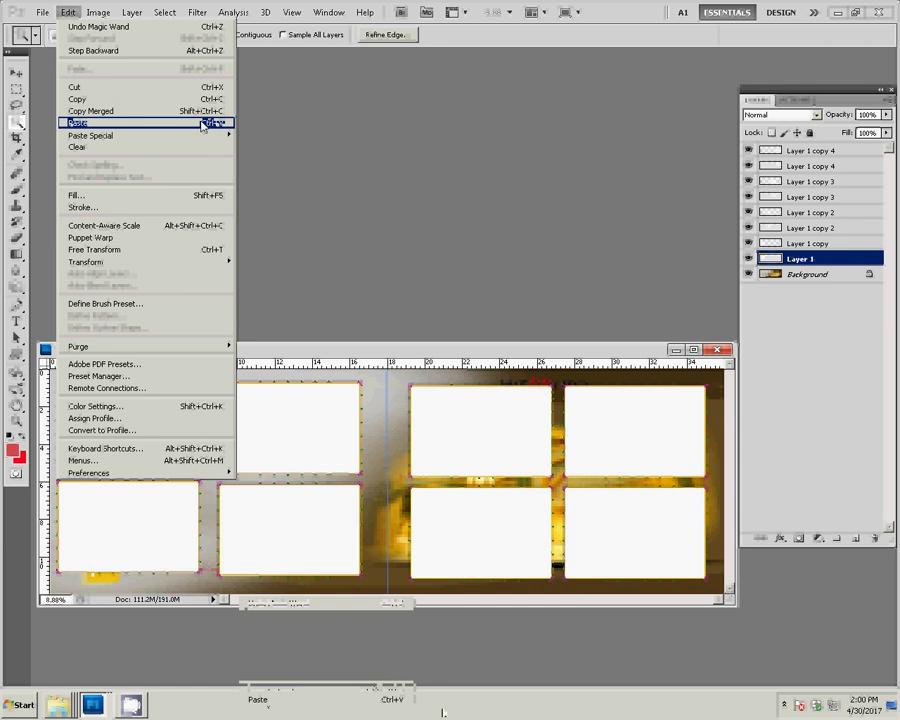
mouse_move(91, 135)
left_click(274, 148)
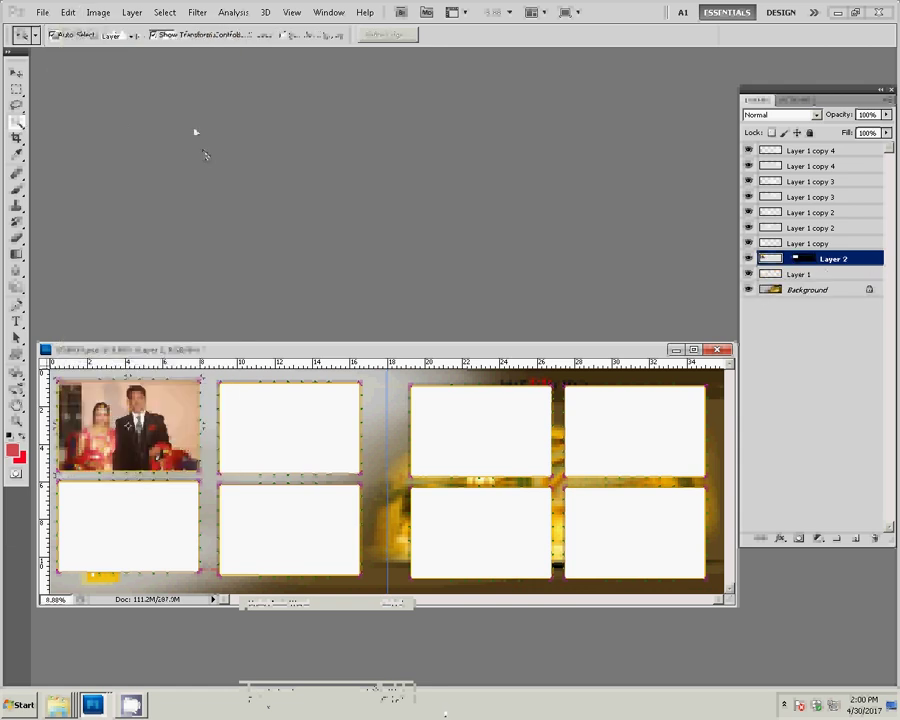
Pick the Move tool and reopen the wedding photos folder from the taskbar.
key("v")
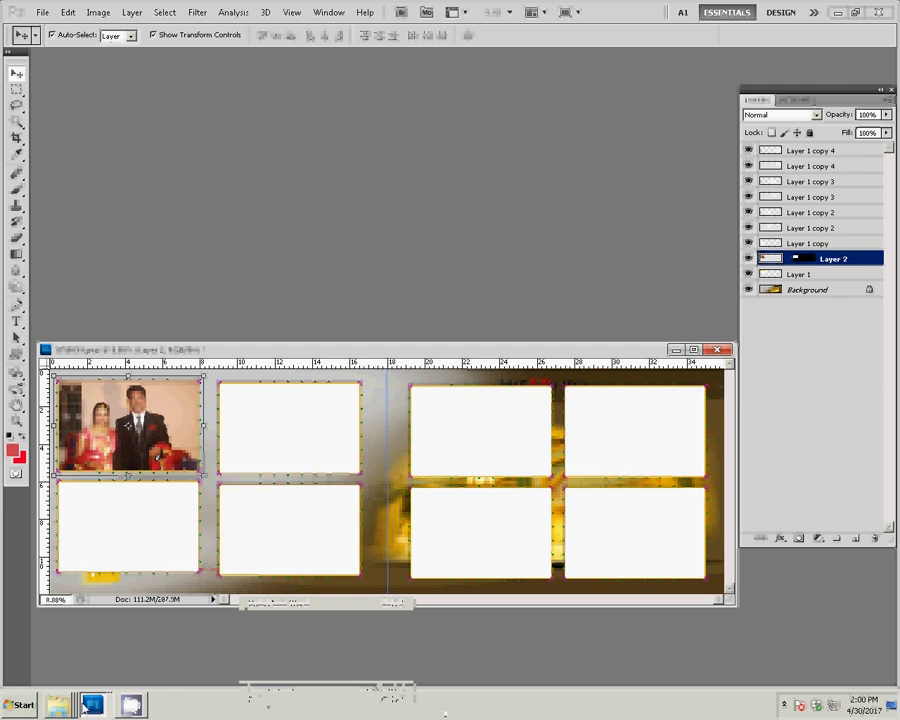
left_click(57, 704)
left_click(80, 656)
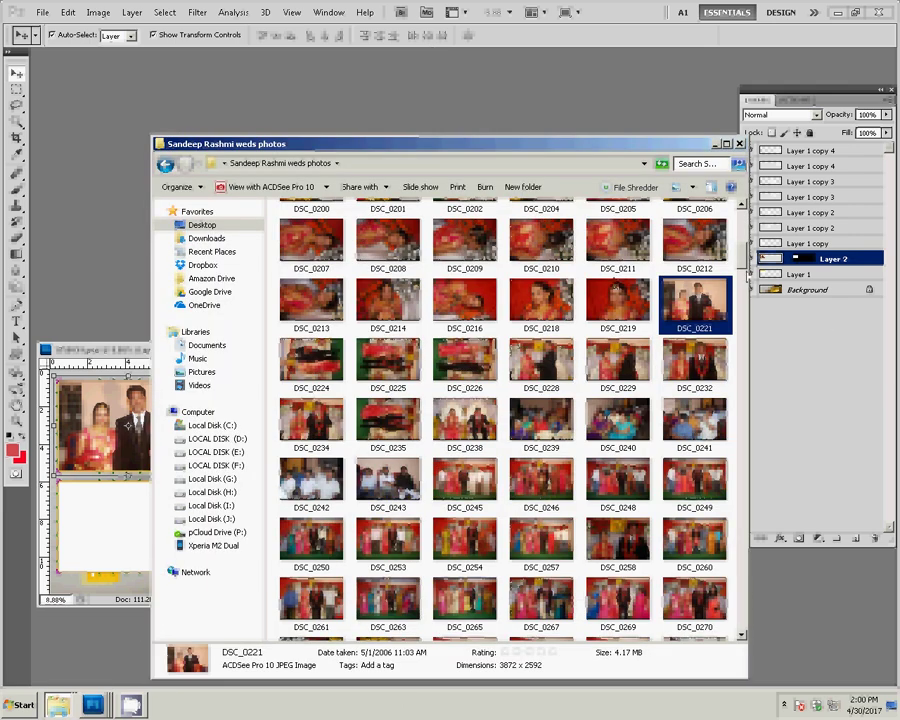
Rotate the empty middle frame 90° clockwise into portrait and move it lower on the spread.
scroll(746, 257, "up", 3)
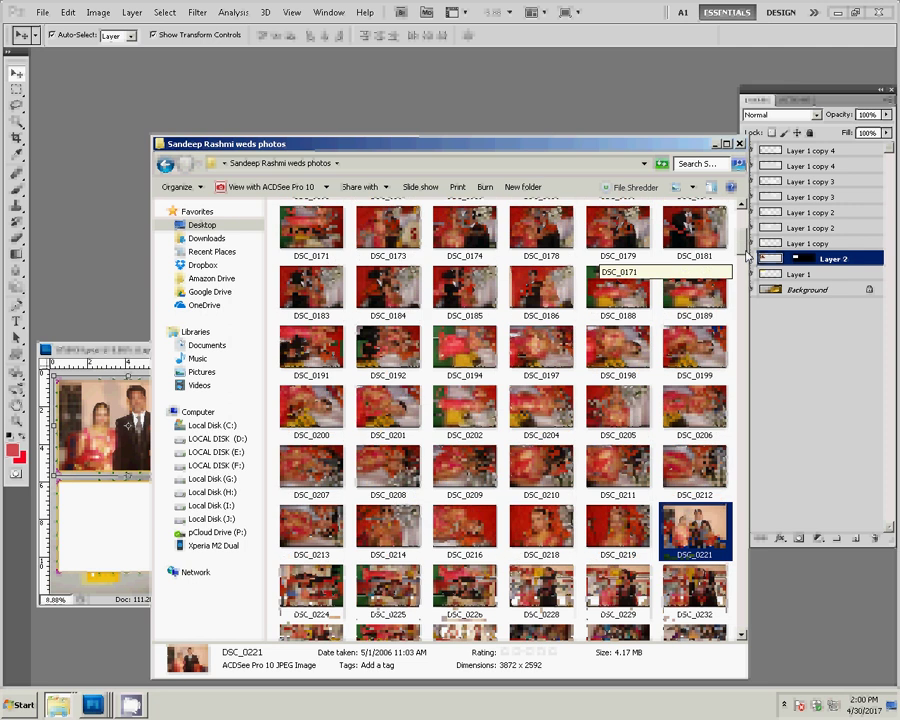
scroll(746, 257, "down", 2)
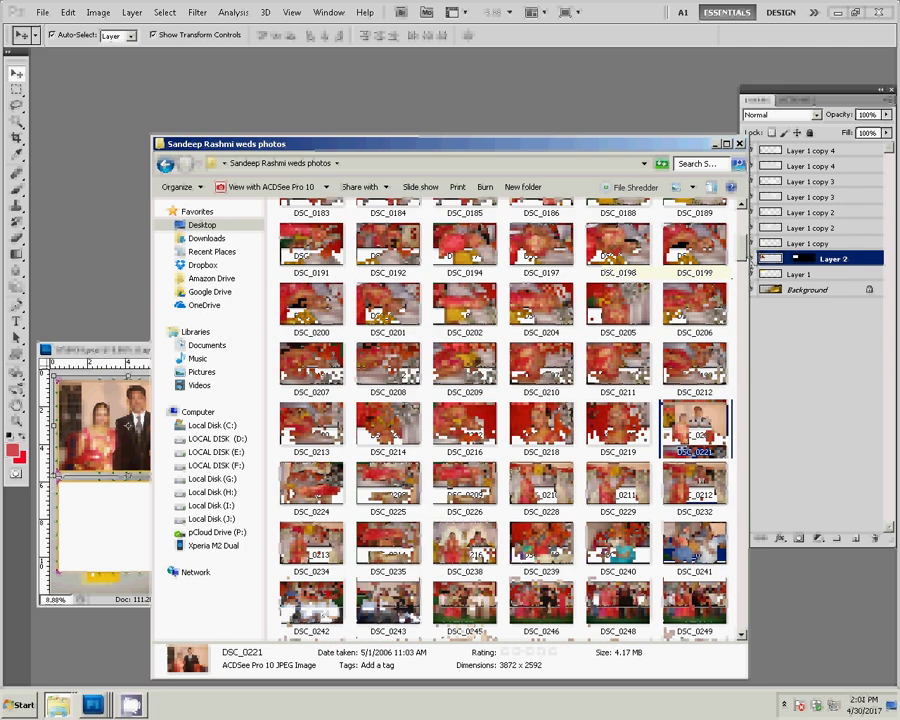
left_click(60, 349)
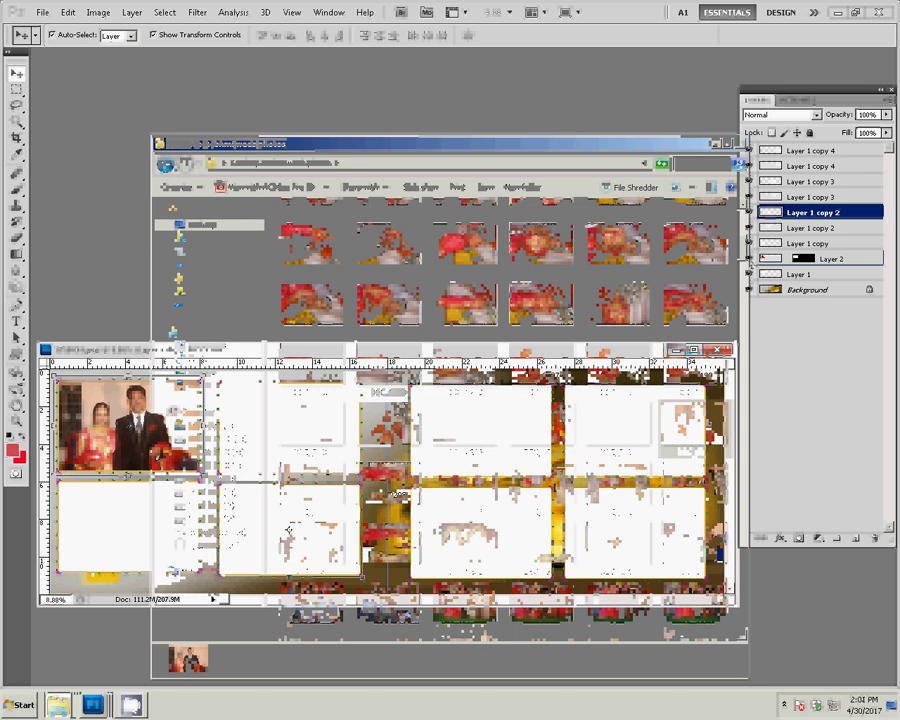
left_click_drag(278, 510, 344, 462)
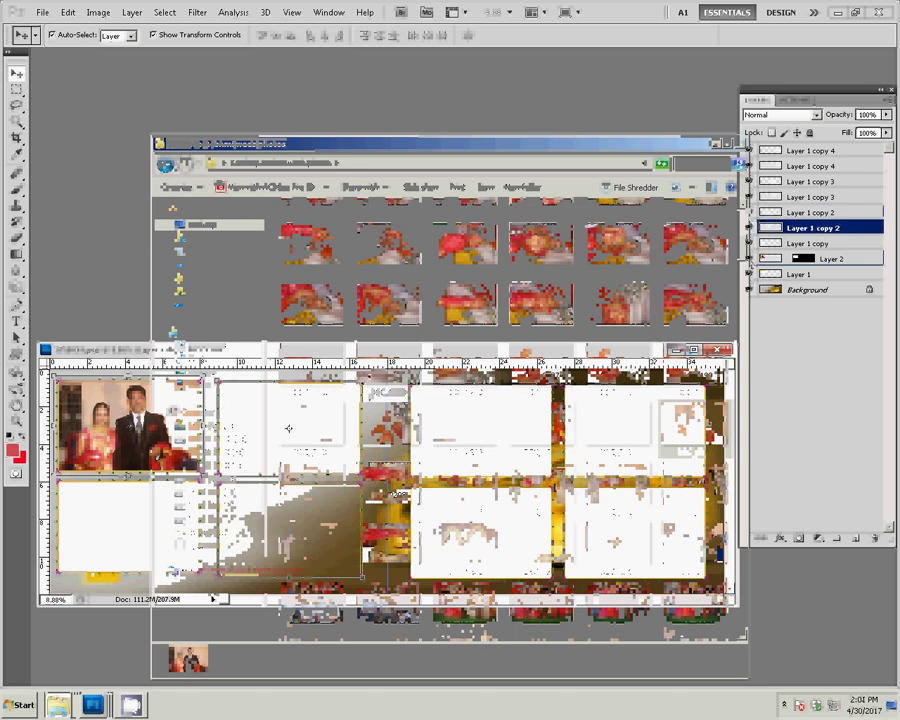
key("ctrl+t")
right_click(382, 393)
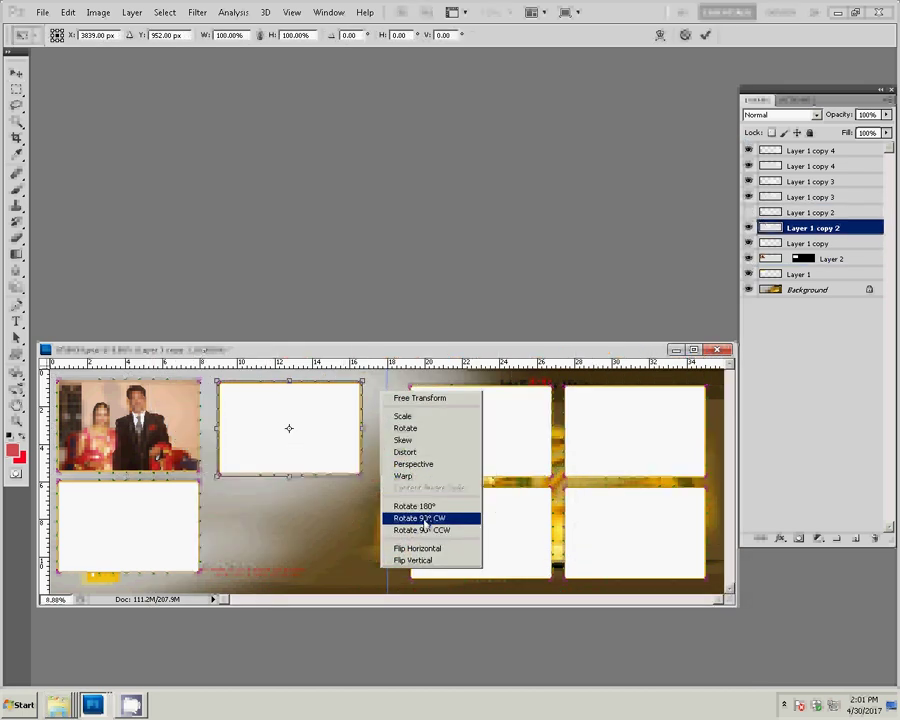
left_click(425, 519)
mouse_move(304, 398)
left_mouse_down()
mouse_move(295, 464)
mouse_move(302, 442)
left_mouse_up()
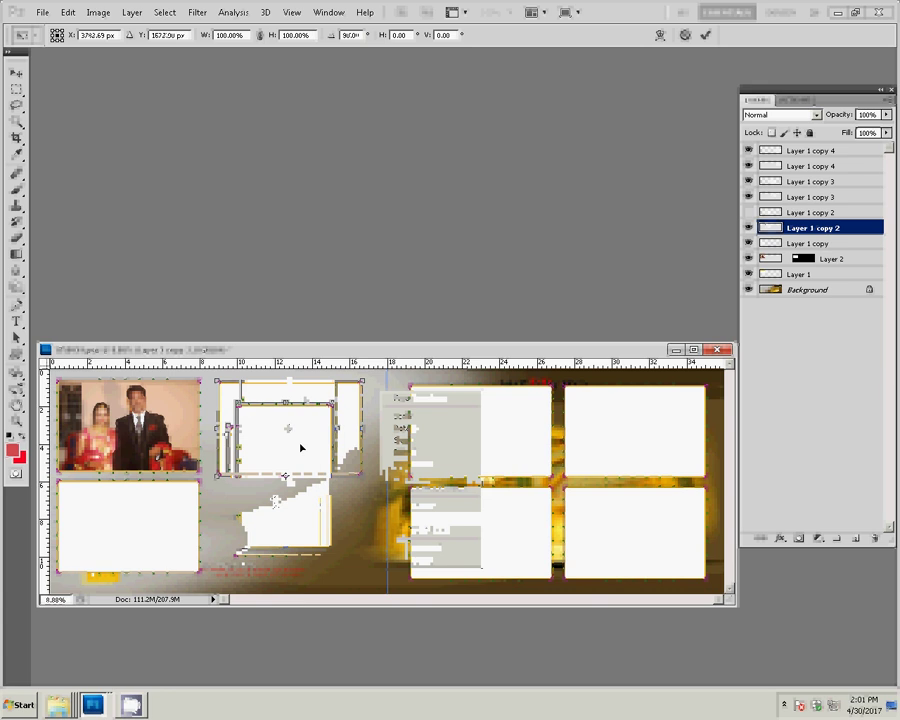
left_click(705, 34)
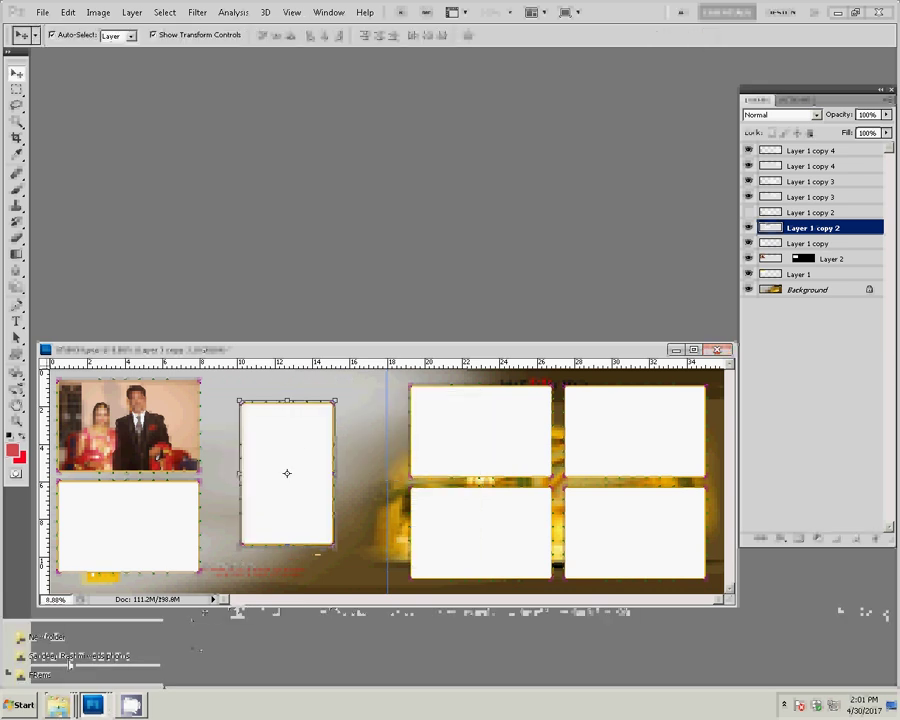
Choose couple photo DSC_0225 in the wedding photos folder and open it in Photoshop.
key("alt+Tab")
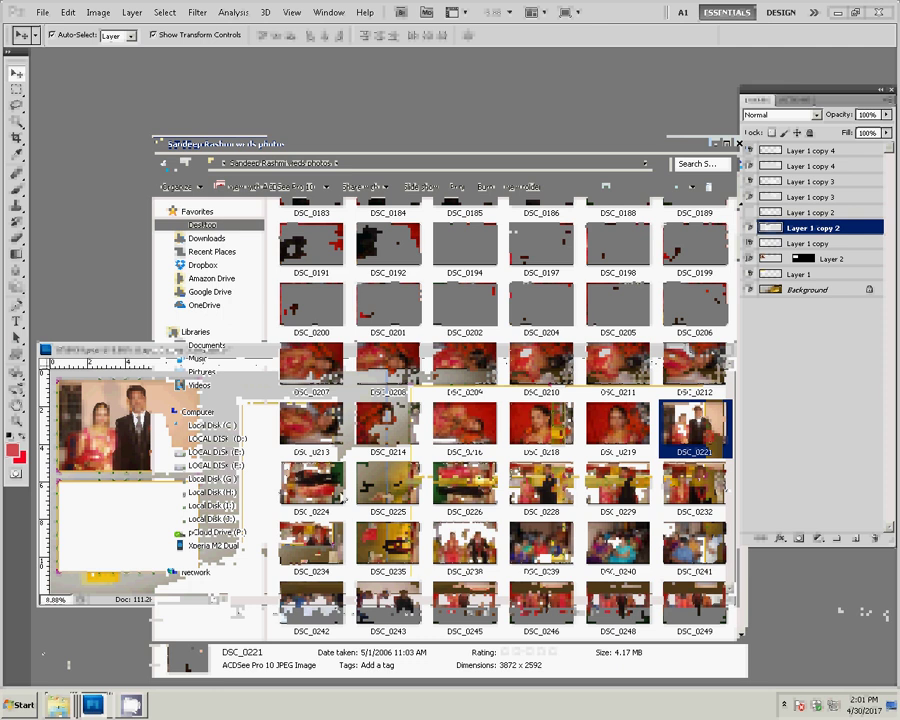
left_click(306, 489)
left_click(385, 493)
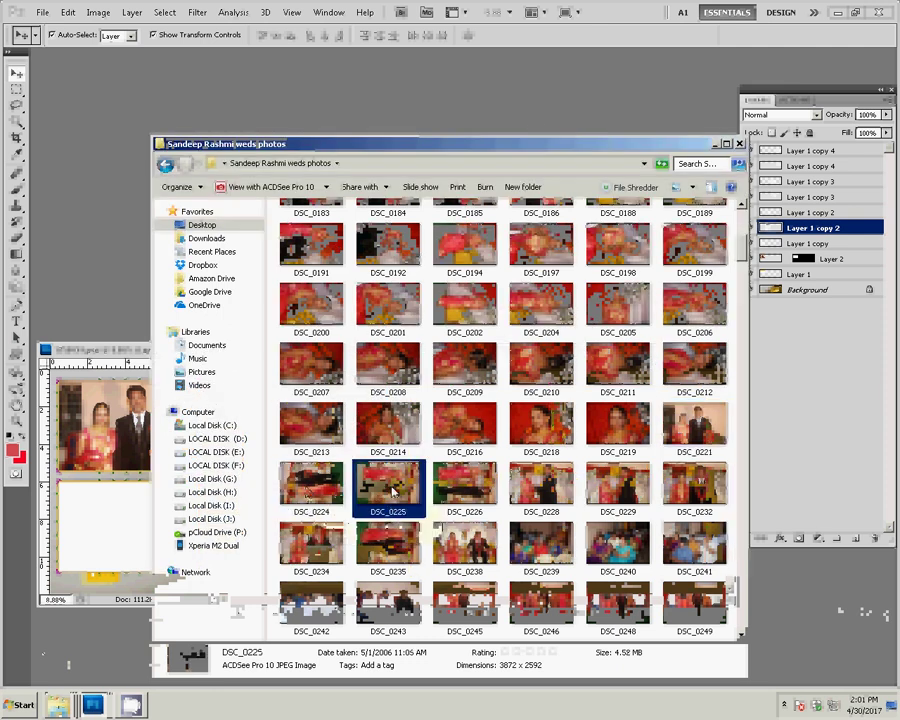
left_click(499, 109)
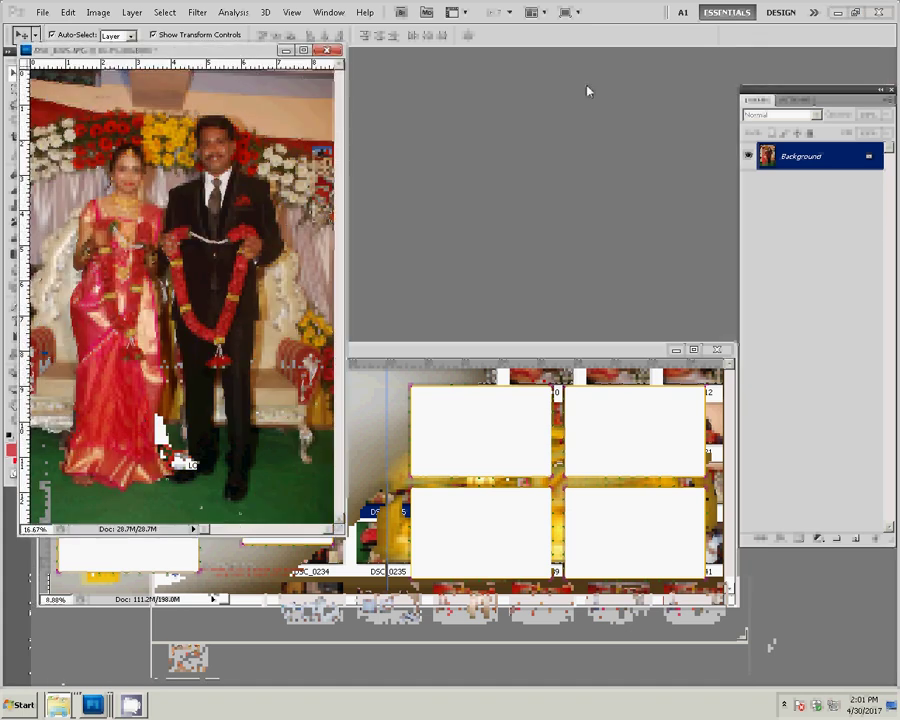
Zoom in on the couple's faces and duplicate the photo onto Layer 1.
key("z")
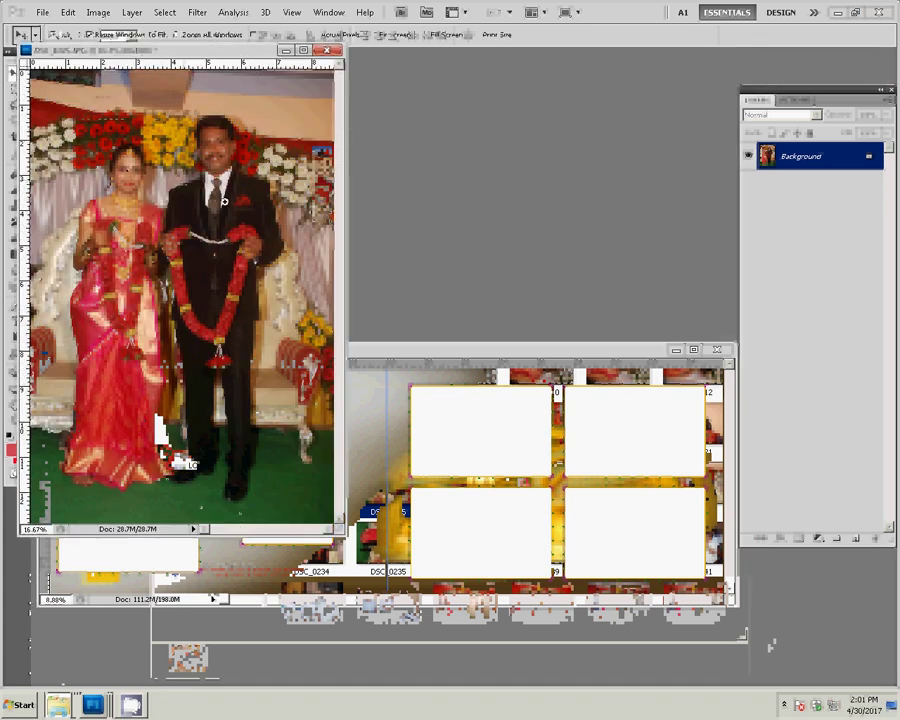
left_click_drag(224, 200, 281, 218)
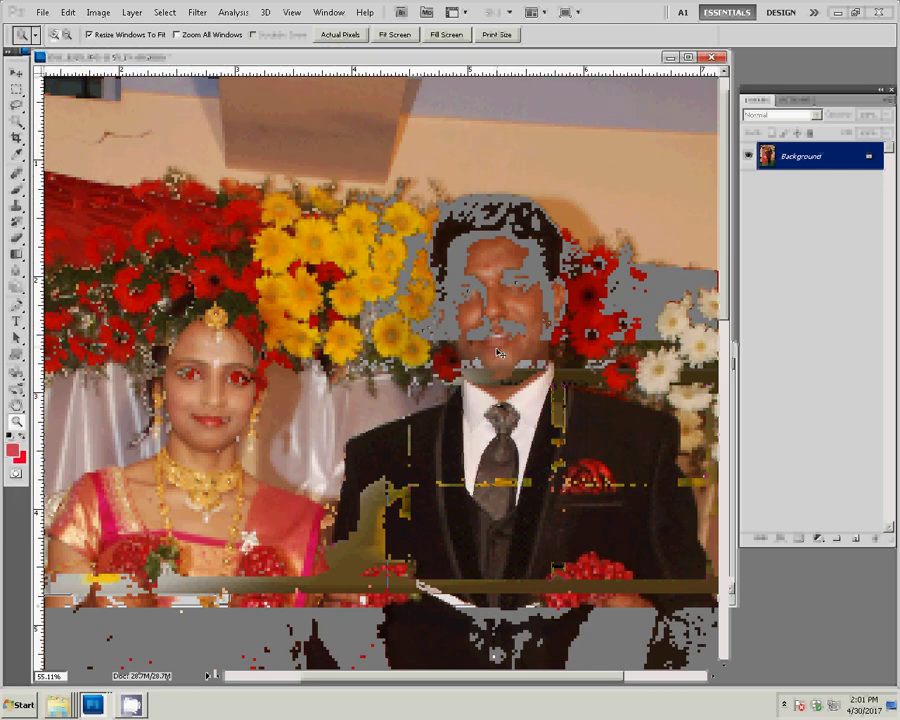
key("ctrl+j")
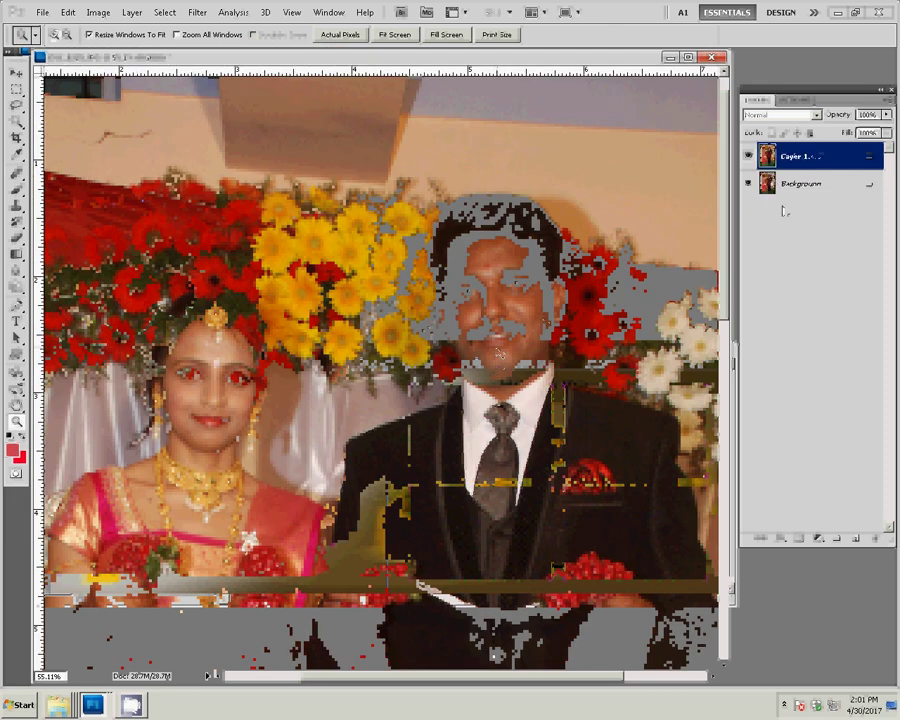
Resize the image to 6 inches wide at 300 pixels/inch with Constrain Proportions on.
key("ctrl+alt+i")
left_click(290, 326)
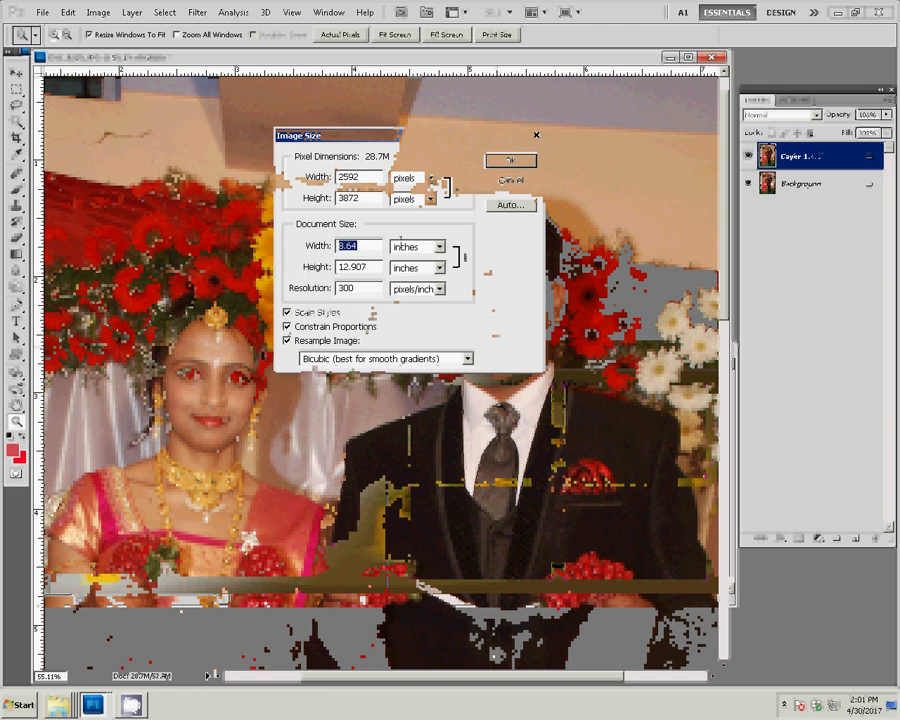
type("6")
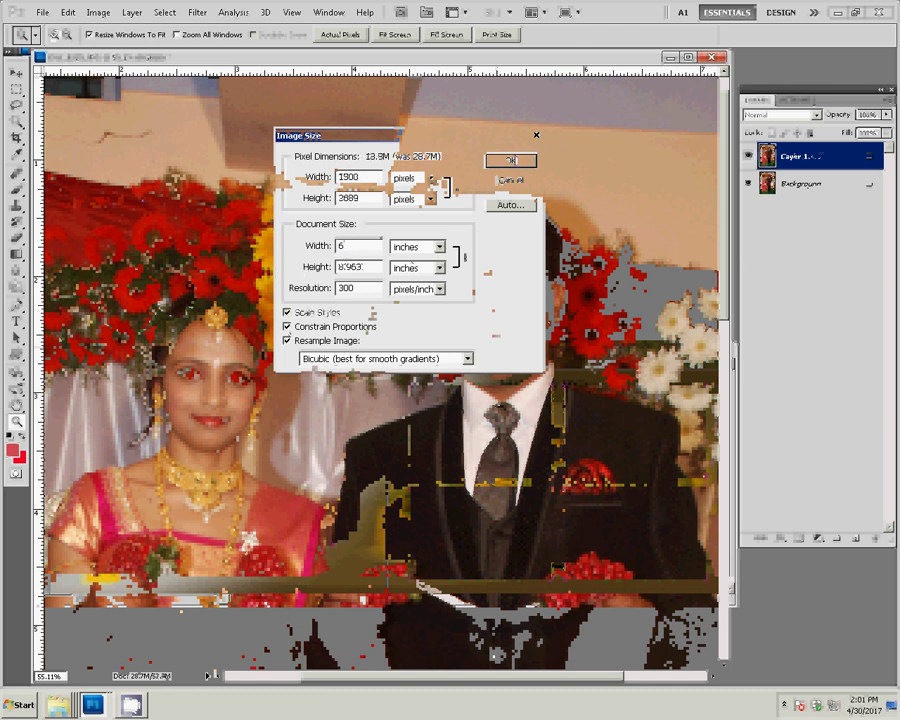
left_click(510, 160)
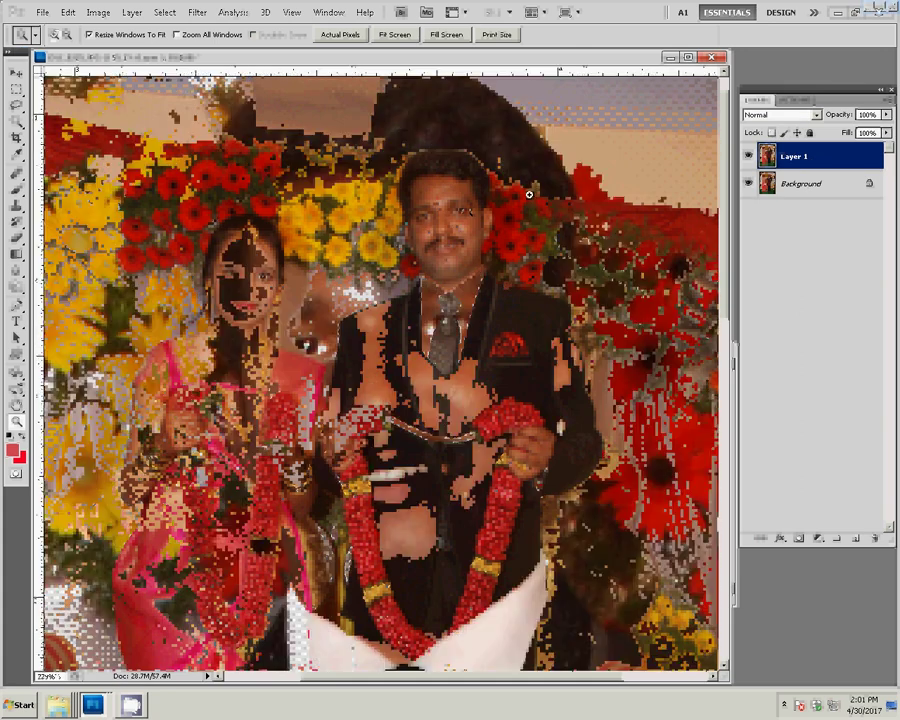
Toggle Layer 1's visibility to compare, then select the Background layer.
left_click(751, 157)
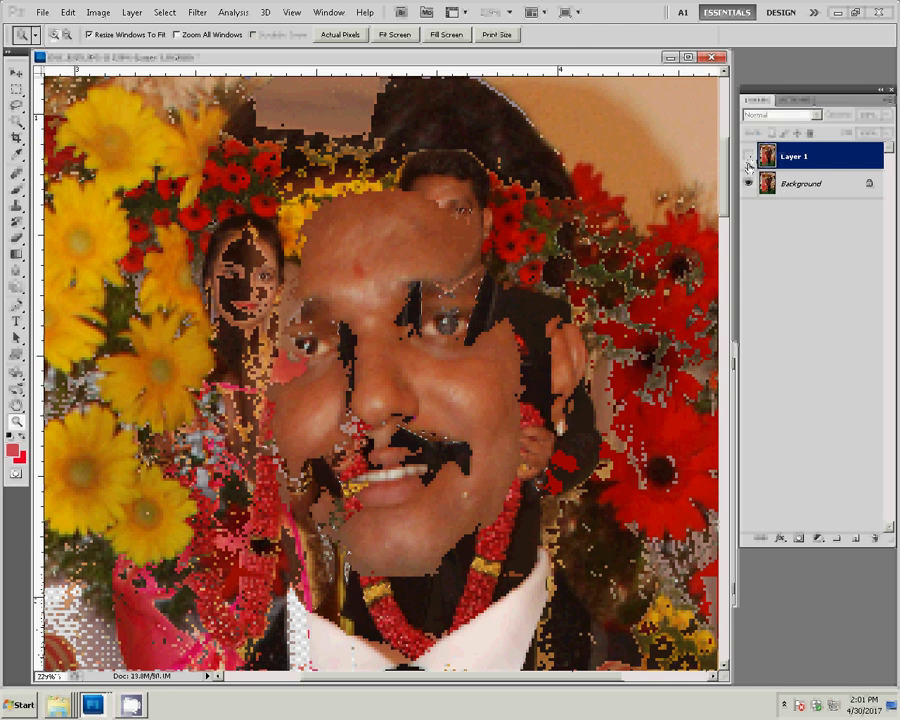
left_click(749, 158)
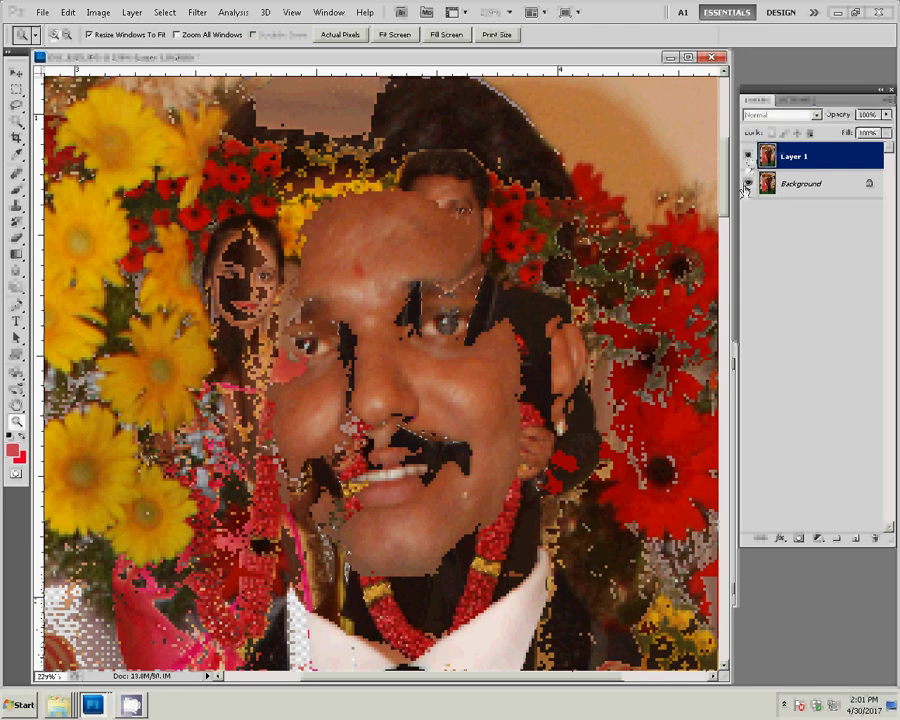
left_click(796, 188)
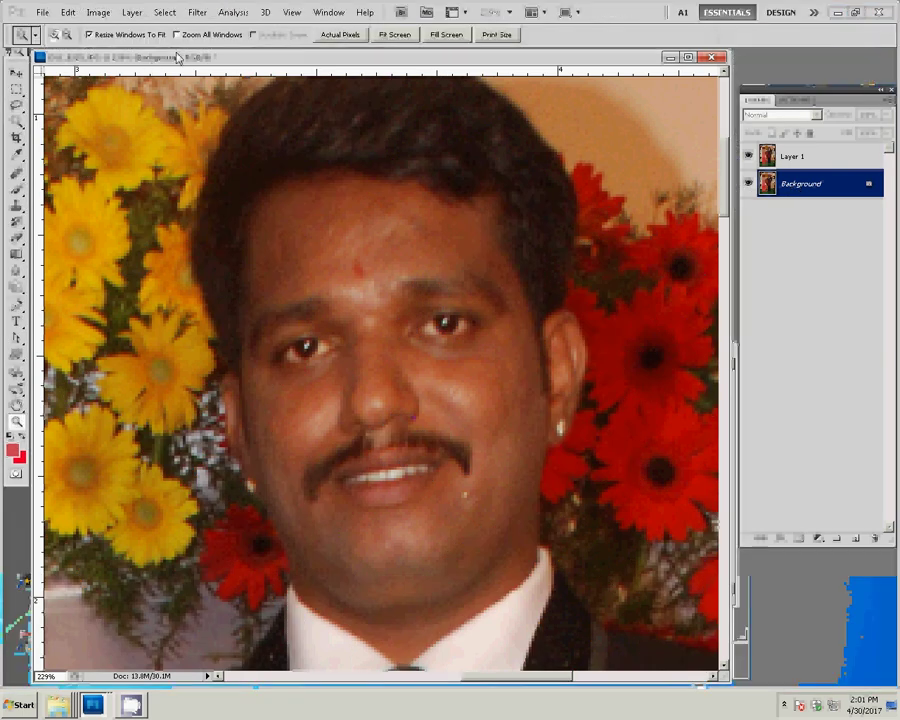
Apply the Magic Pro filter to the Background layer with Graininess 99.
left_click(197, 12)
mouse_move(258, 303)
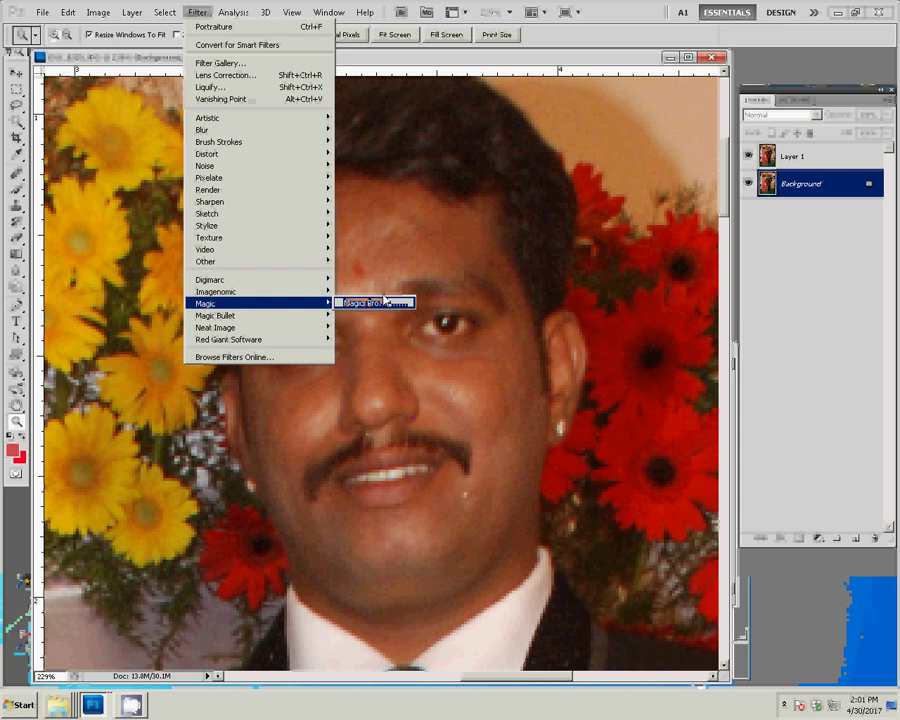
left_click(378, 298)
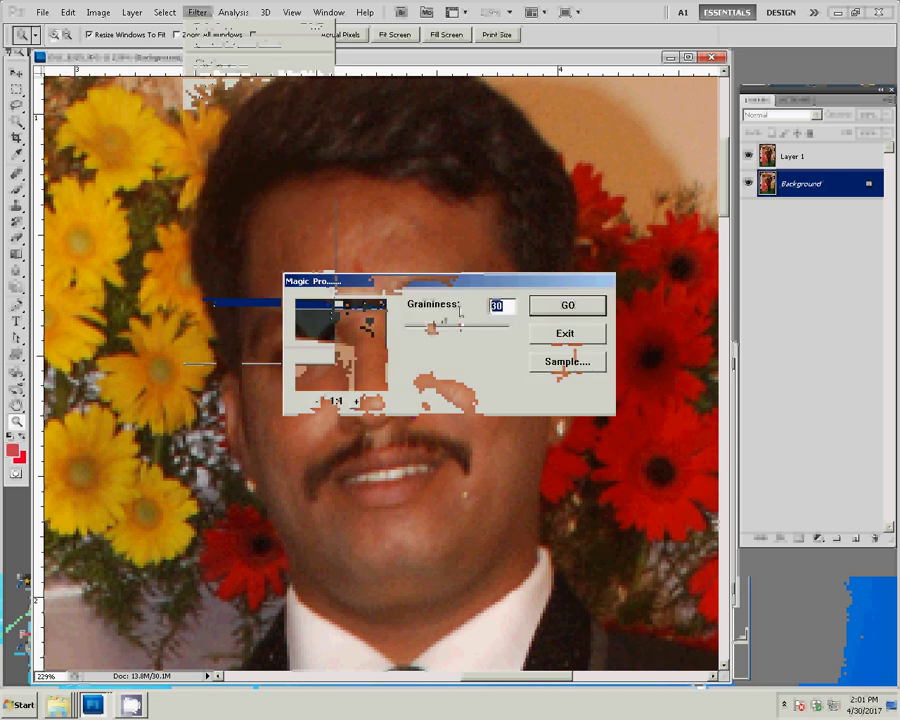
double_click(500, 307)
type("99")
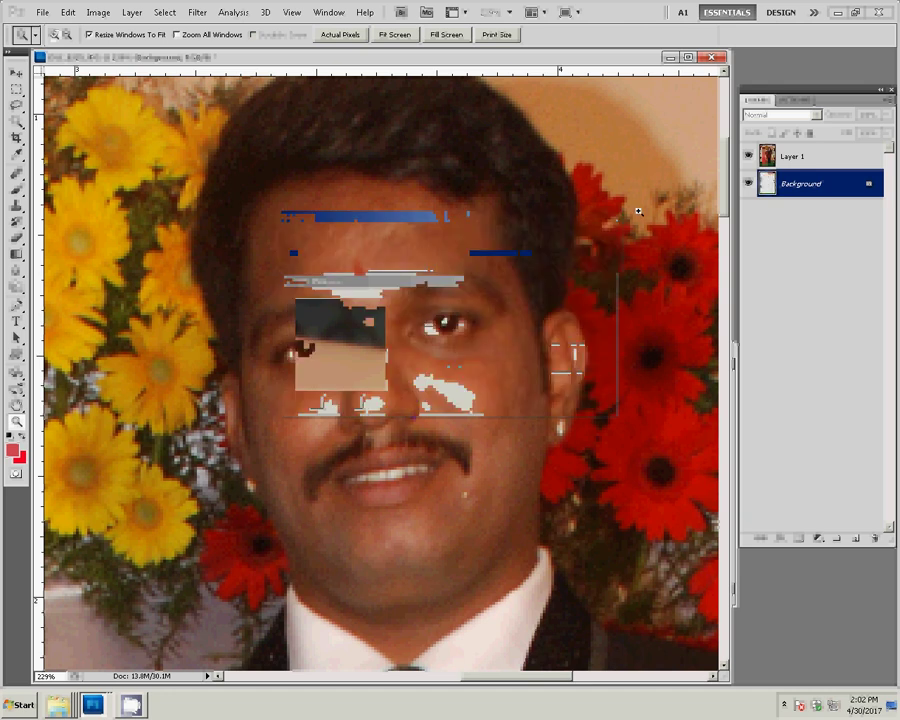
key("e")
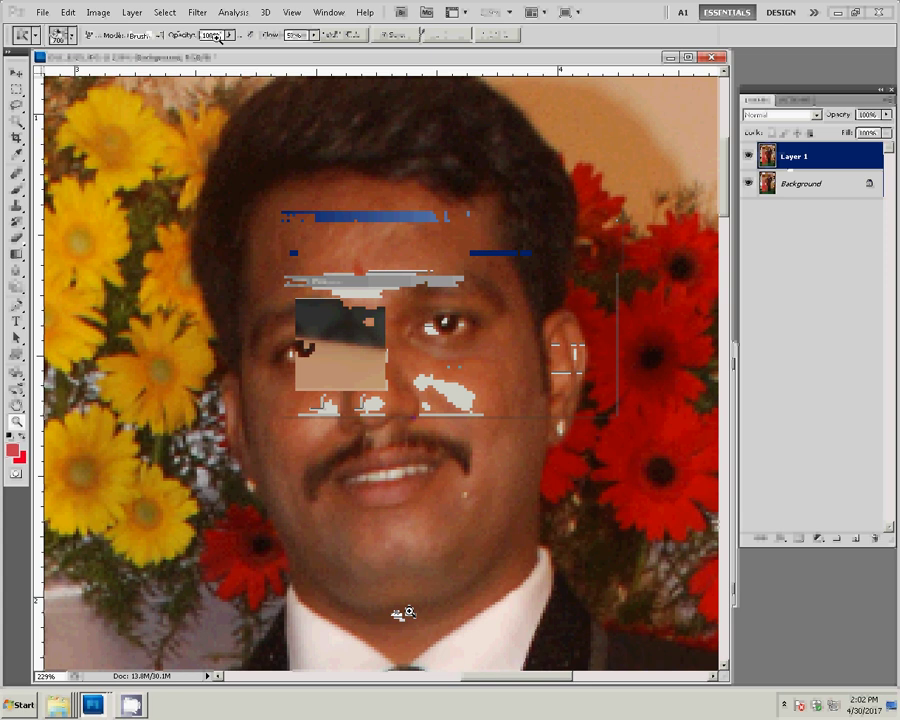
Erase Layer 1 around the groom's mouth with a 66% opacity, 200 px eraser.
left_click(19, 243)
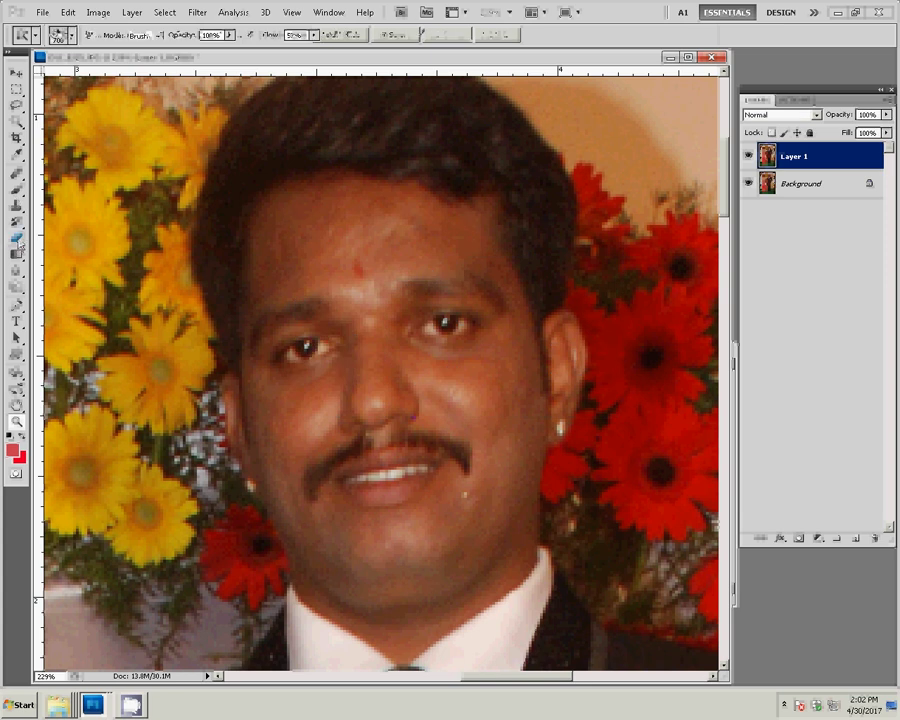
left_click(208, 35)
type("66")
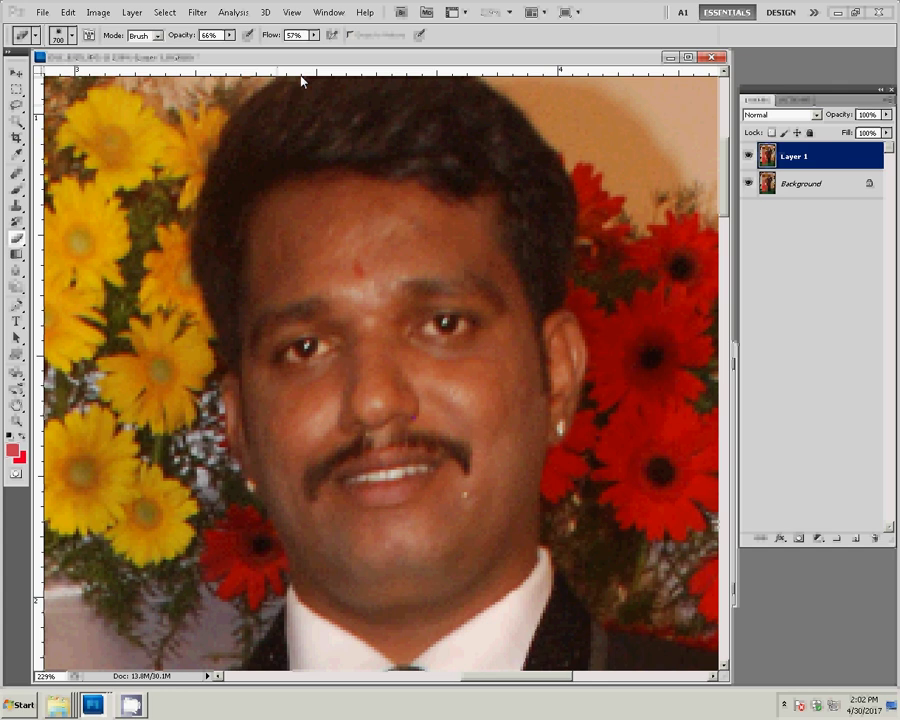
key("bracketleft")
key("bracketleft")
key("bracketleft")
key("bracketleft")
key("bracketleft")
key("bracketleft")
key("bracketleft")
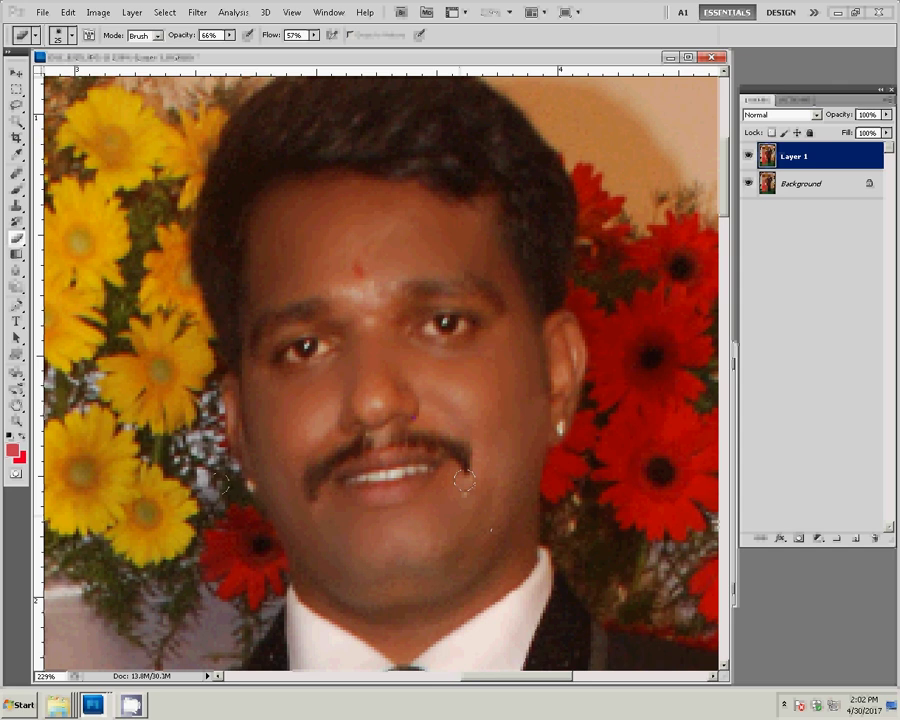
left_click_drag(464, 480, 468, 467)
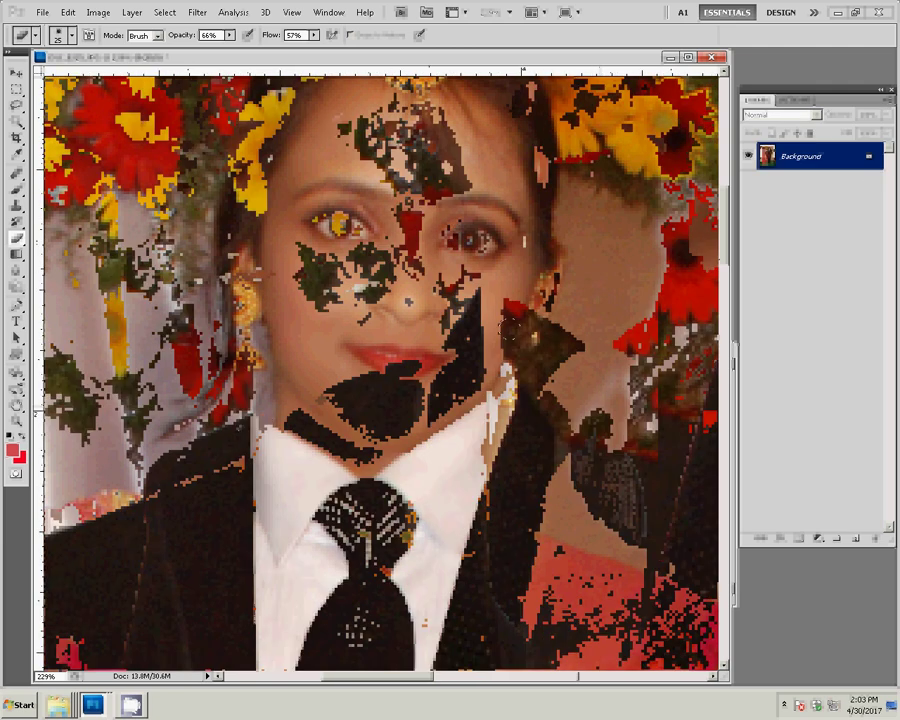
Pick the Clone Stamp with a smaller brush, then bring up the Zoom tool's options.
key("s")
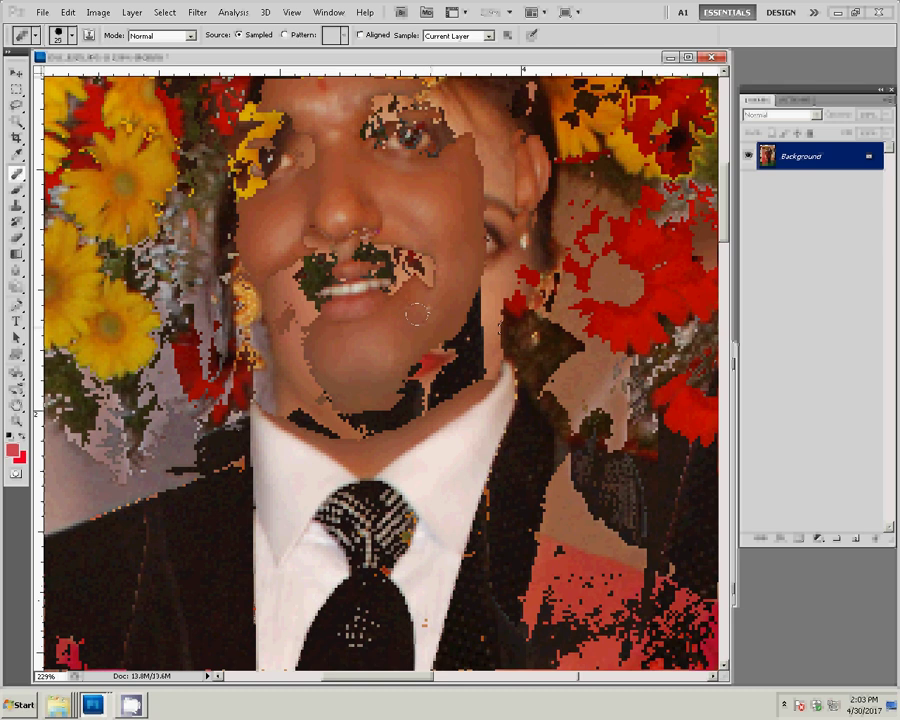
key("bracketleft")
key("bracketleft")
key("bracketleft")
key("z")
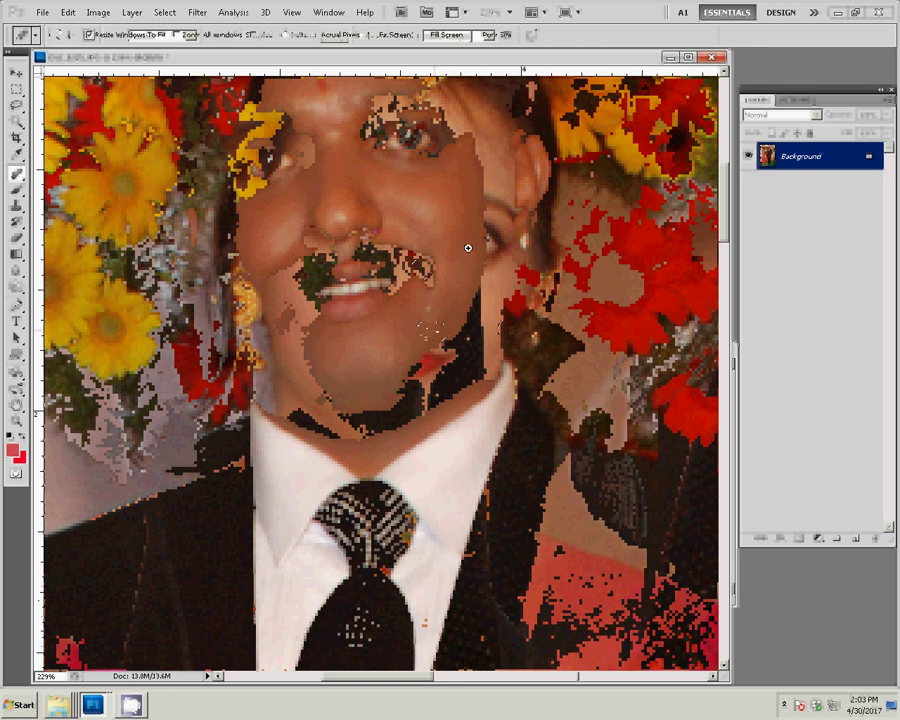
right_click(469, 251)
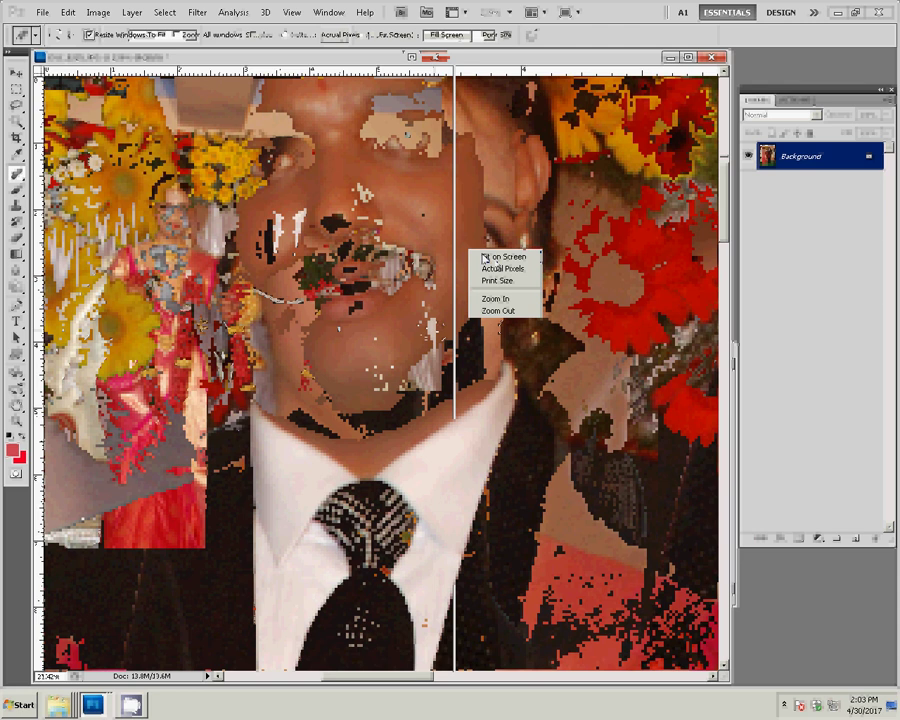
Fit DSC_0225 on screen, cut it to the clipboard and close it without saving.
left_click(484, 257)
key("alt+e")
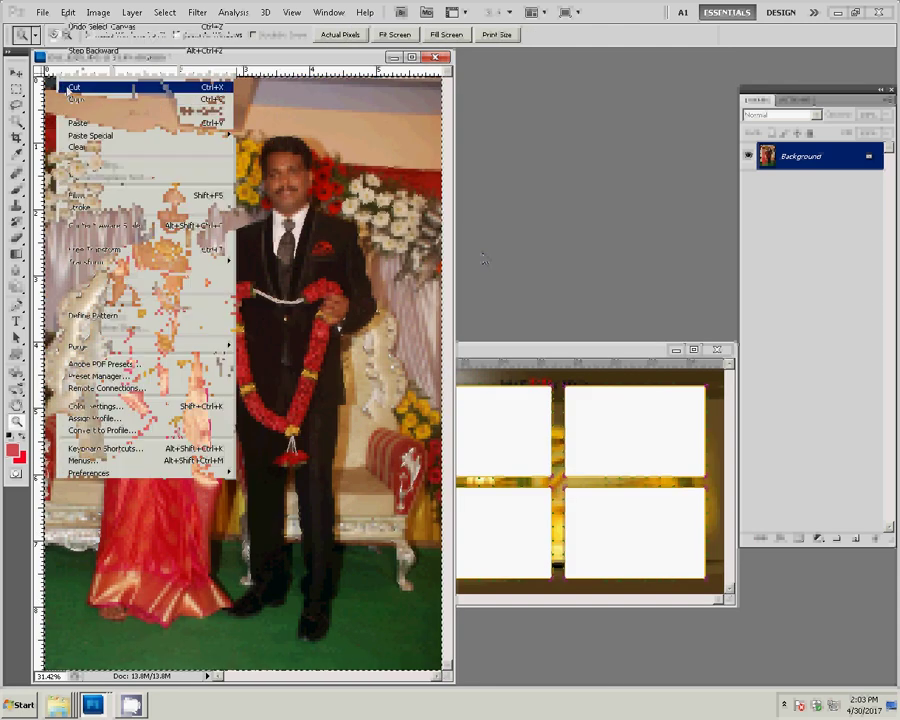
left_click(72, 88)
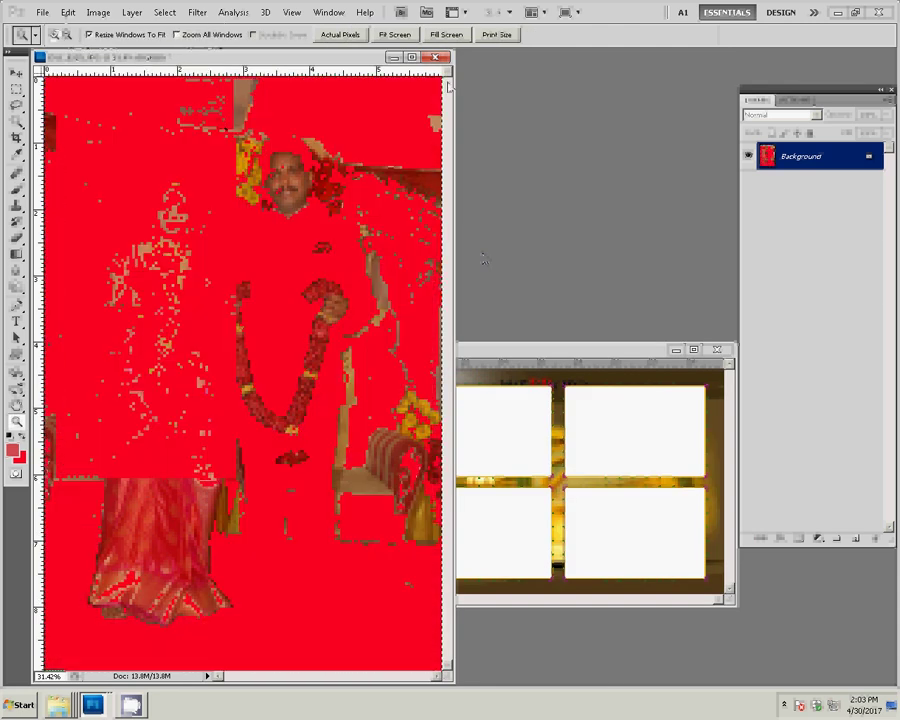
left_click(437, 57)
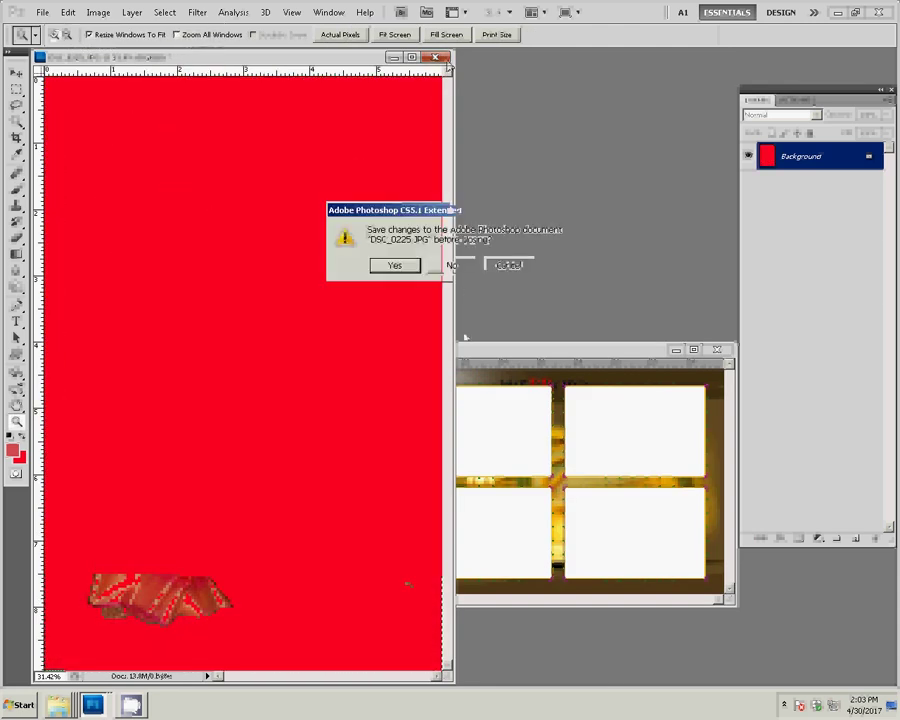
left_click(451, 265)
Select the empty upright middle frame on the spread with the Magic Wand.
key("v")
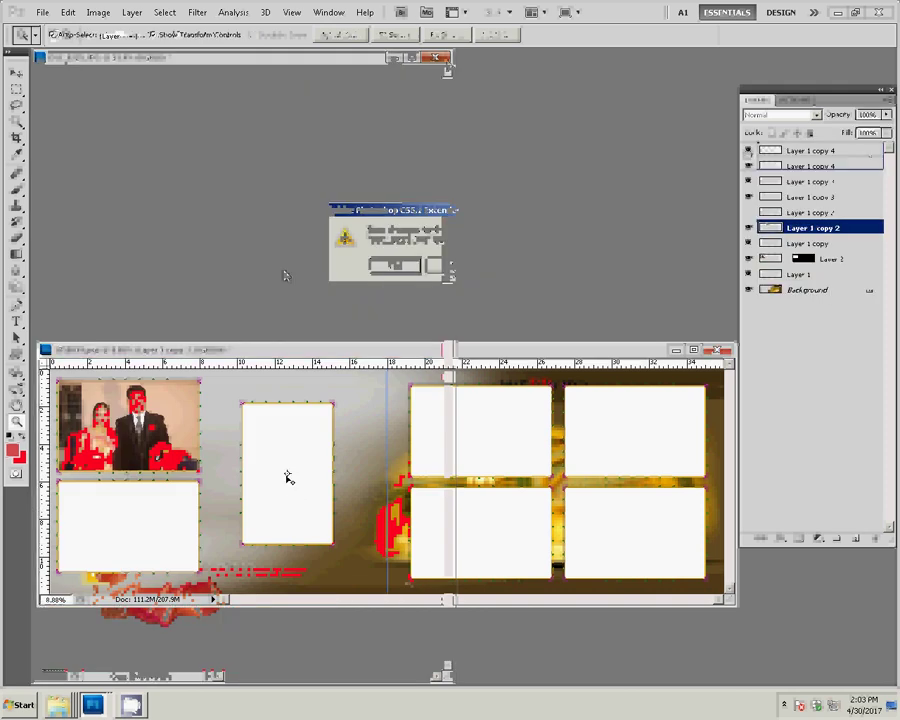
left_click(17, 122)
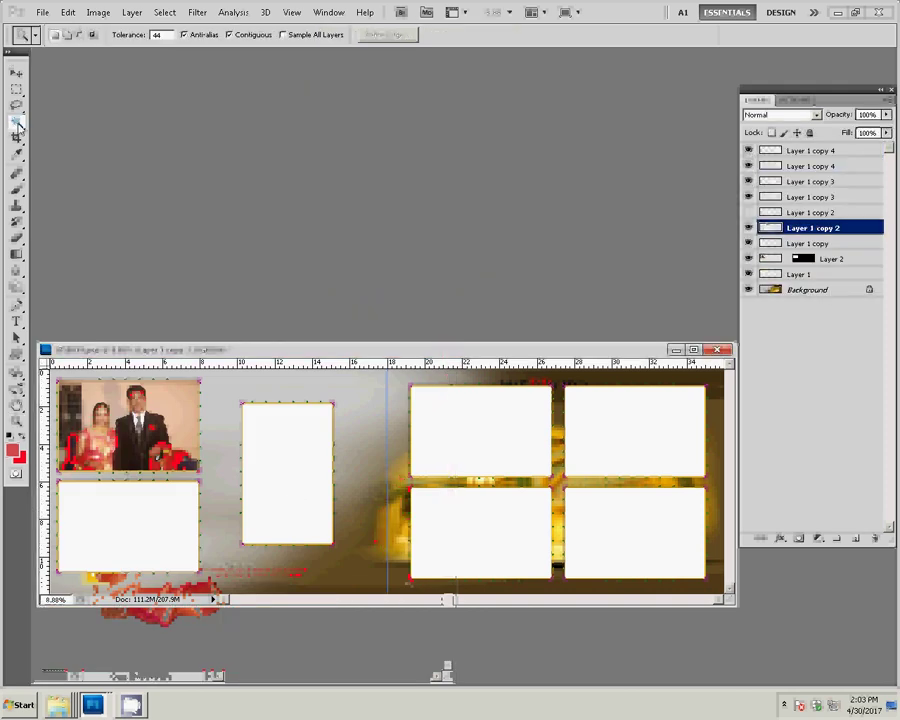
left_click(266, 458)
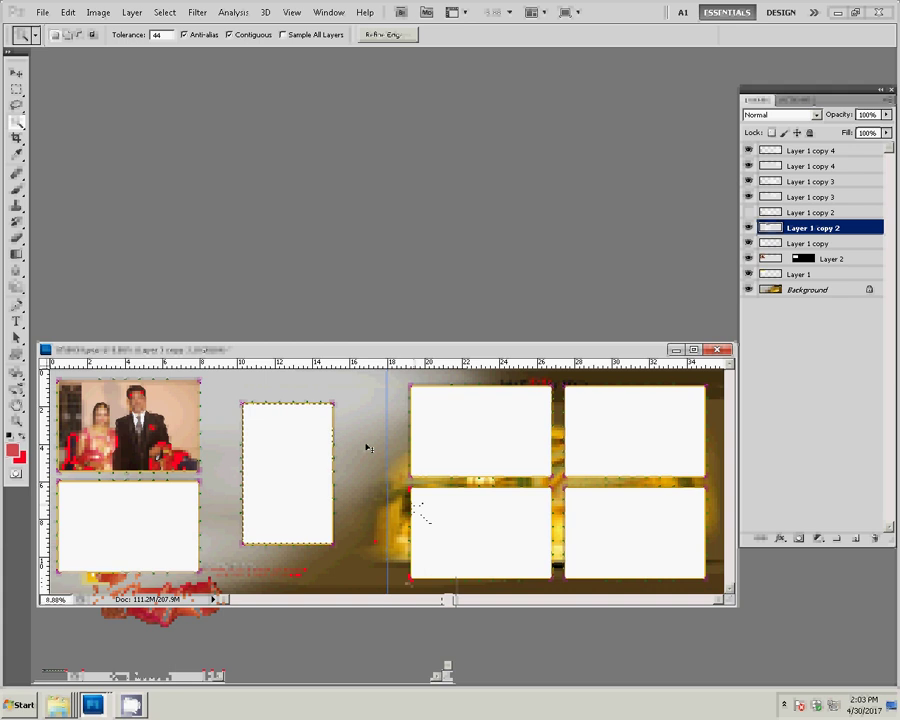
left_click(68, 12)
mouse_move(89, 135)
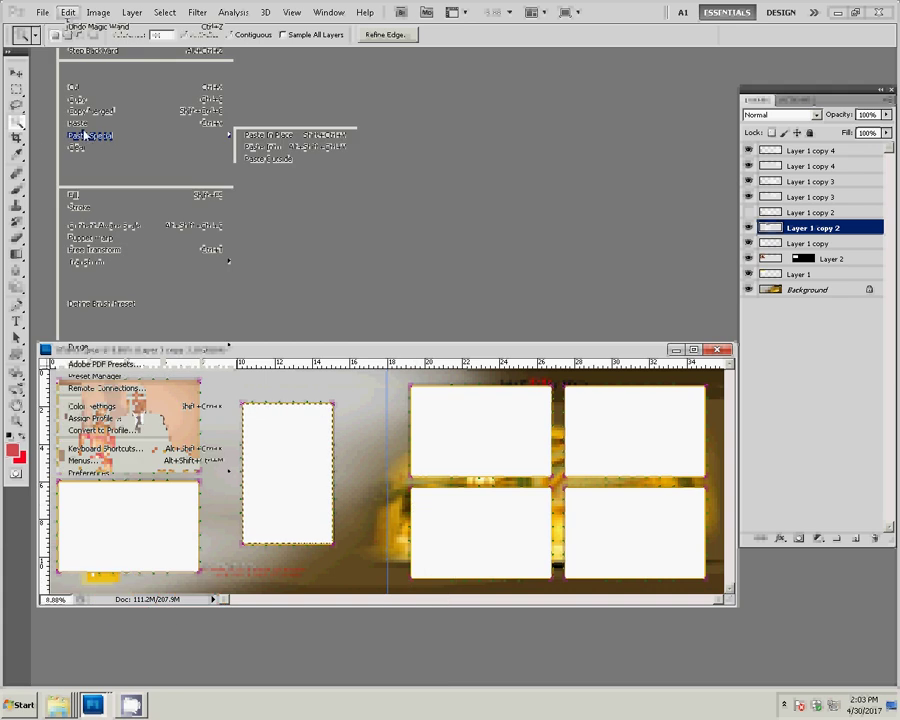
Paste the couple photo into the middle frame, merge down, enlarge to about 122% and centre it.
left_click(256, 148)
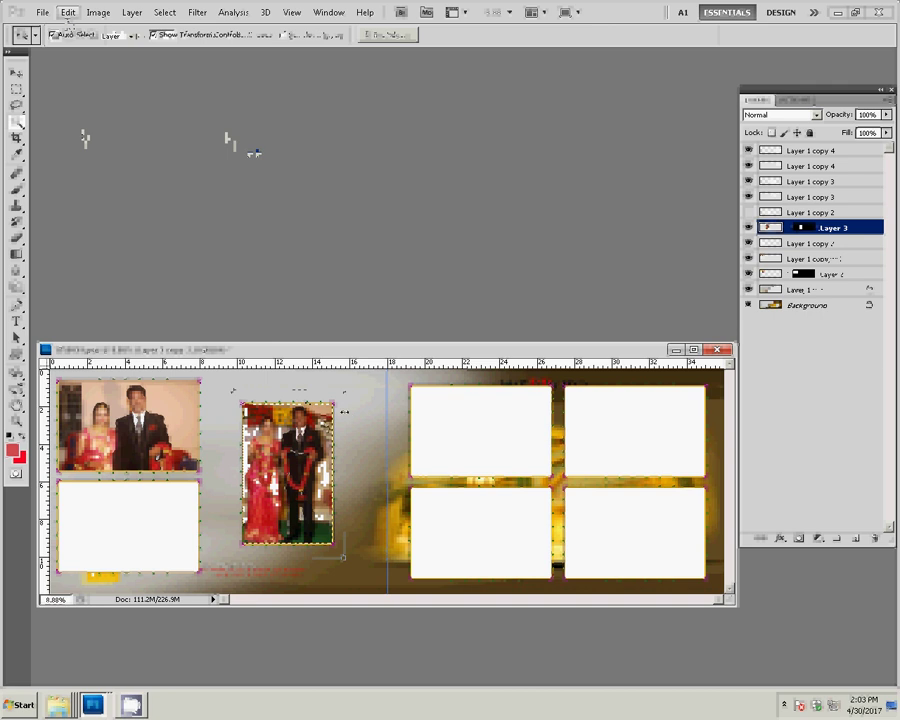
key("v")
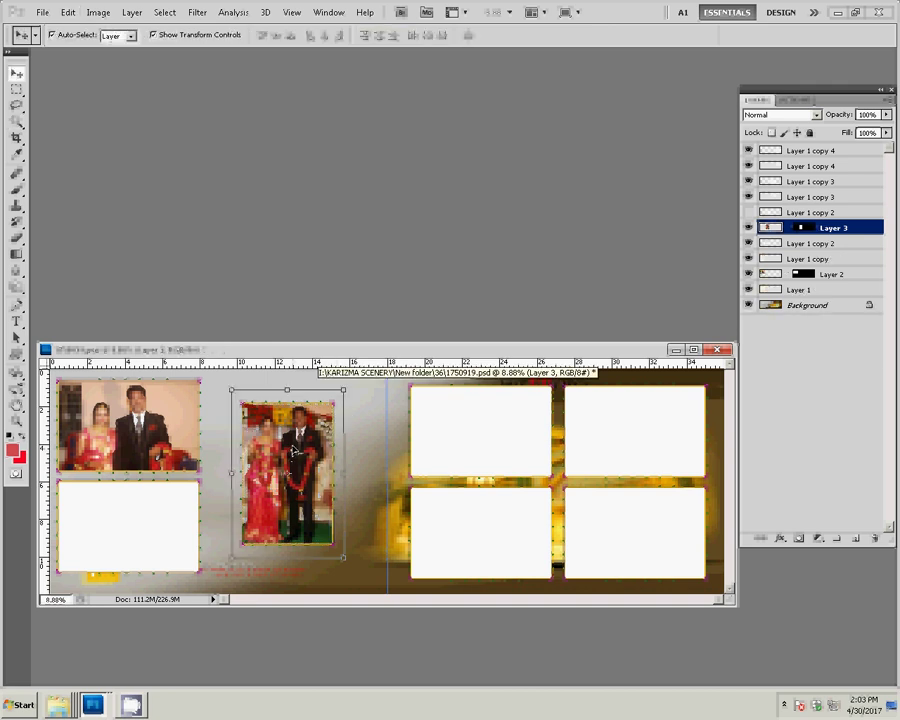
key("ctrl+e")
key("ctrl+t")
left_click_drag(343, 557, 348, 566)
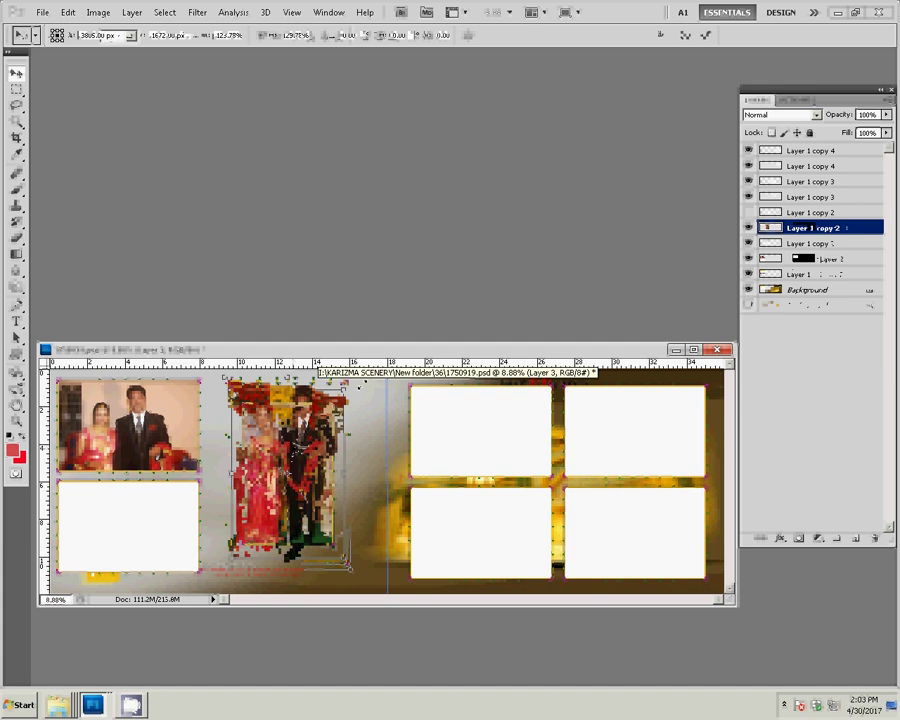
left_click_drag(363, 384, 358, 392)
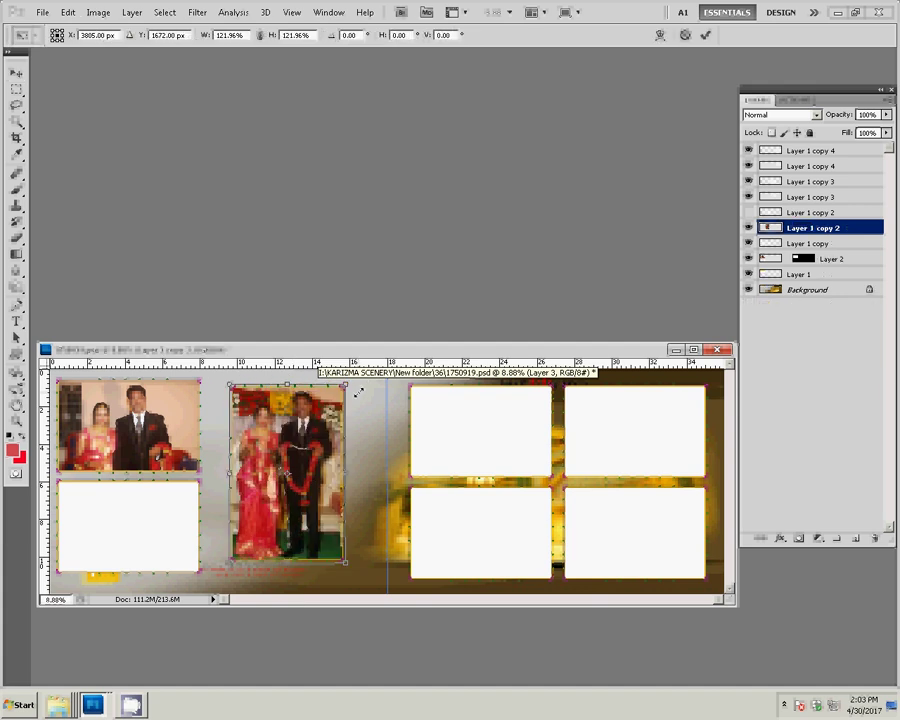
left_click_drag(290, 442, 342, 441)
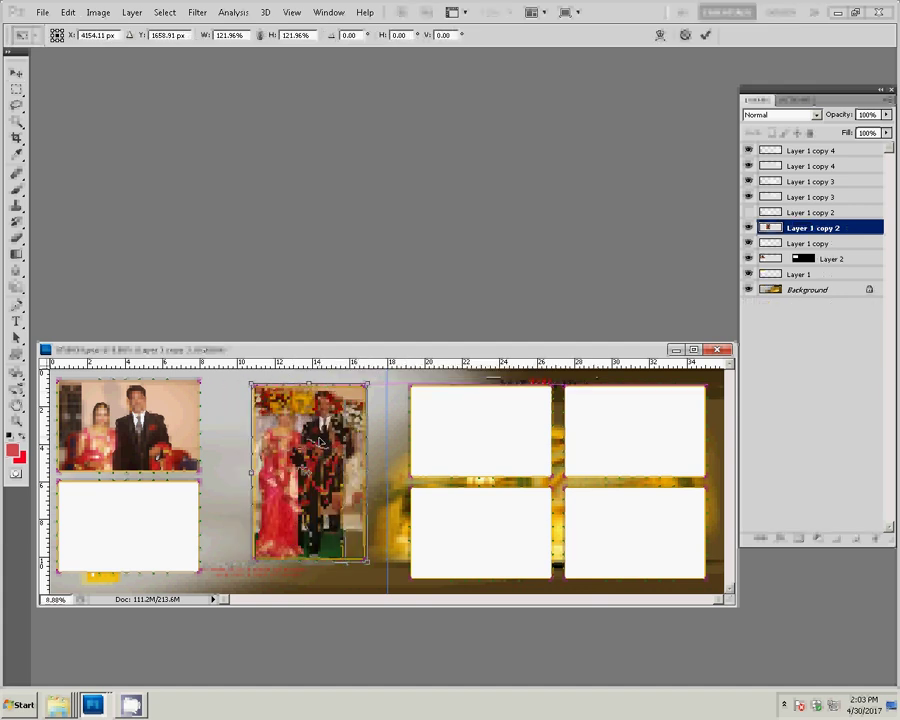
left_click(706, 36)
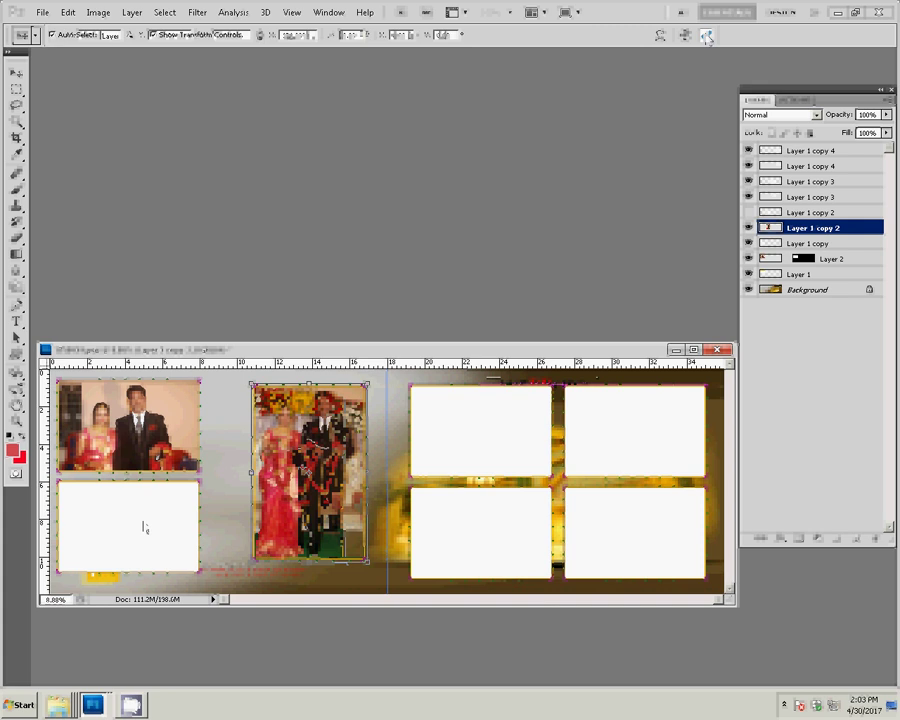
Move the lower-left empty frame up and to the right.
left_click_drag(145, 527, 171, 490)
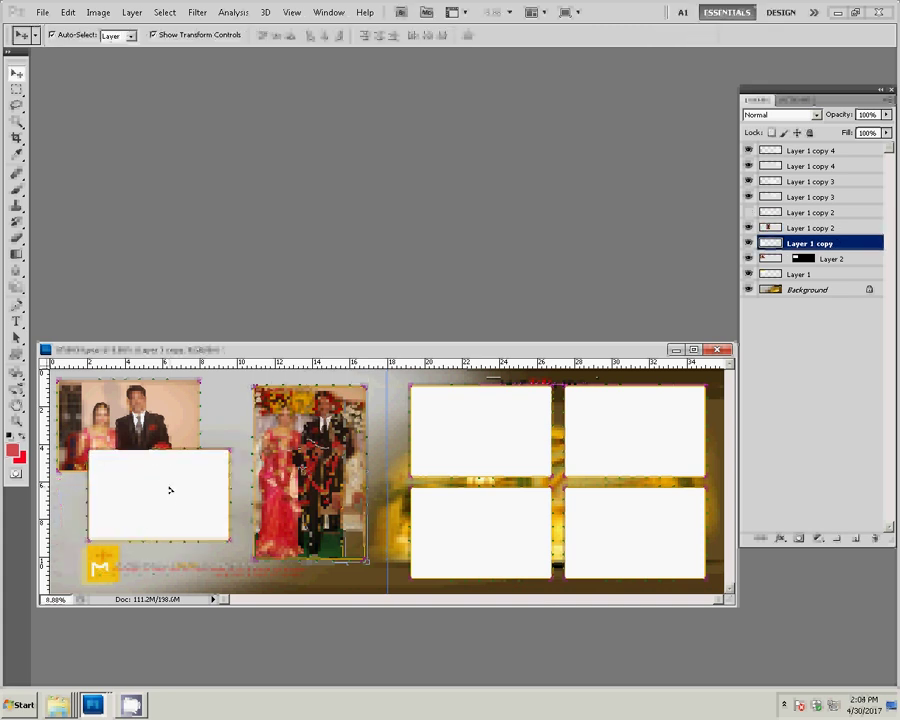
left_click_drag(171, 490, 195, 503)
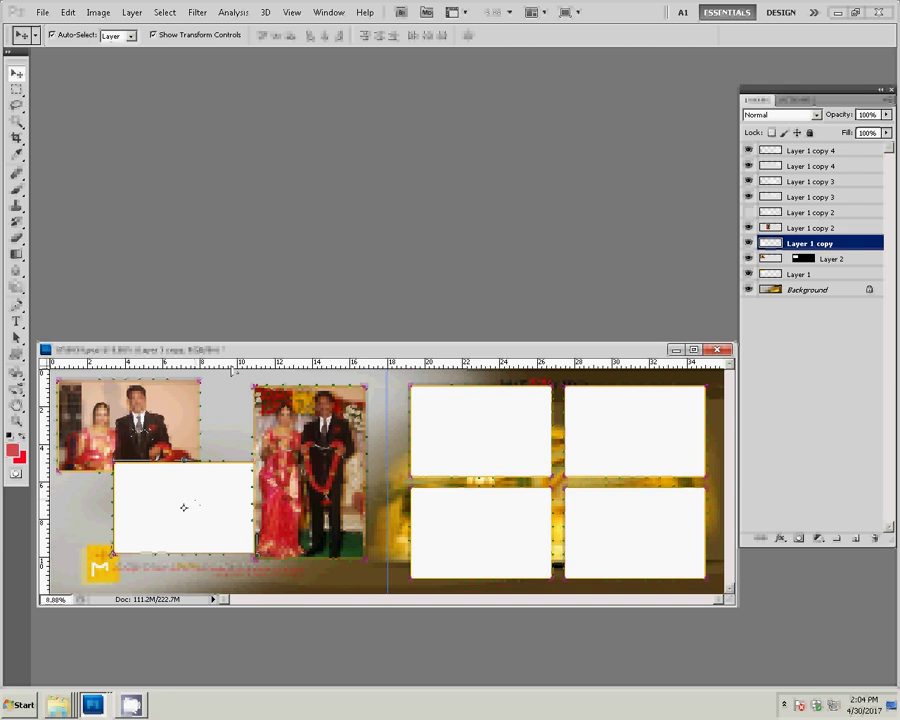
key("ctrl+t")
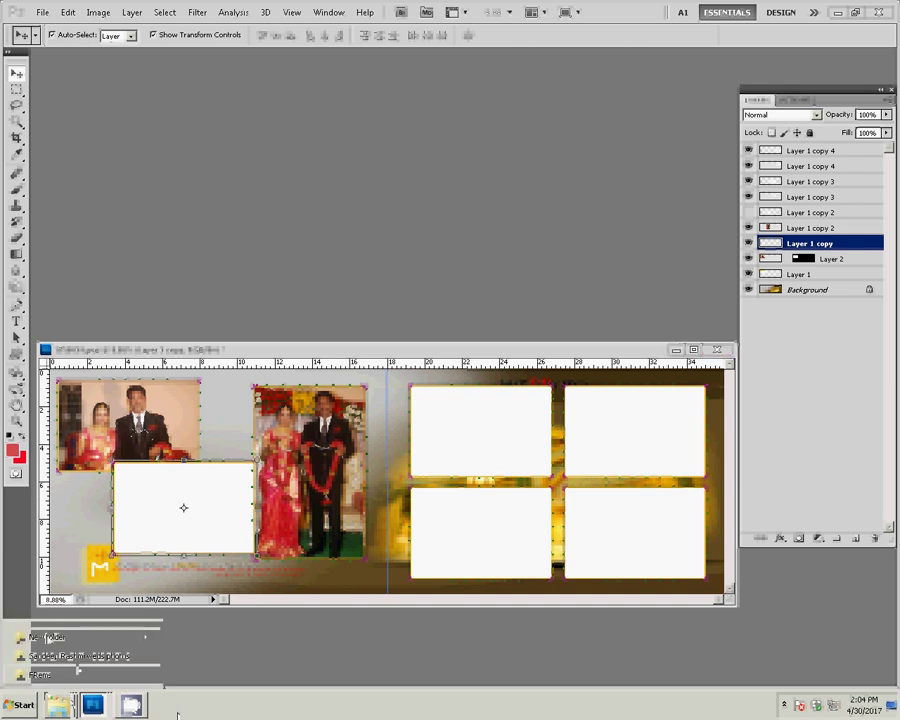
Browse the wedding photos folder and its sss d subfolder, then return to the main folder.
left_click(55, 703)
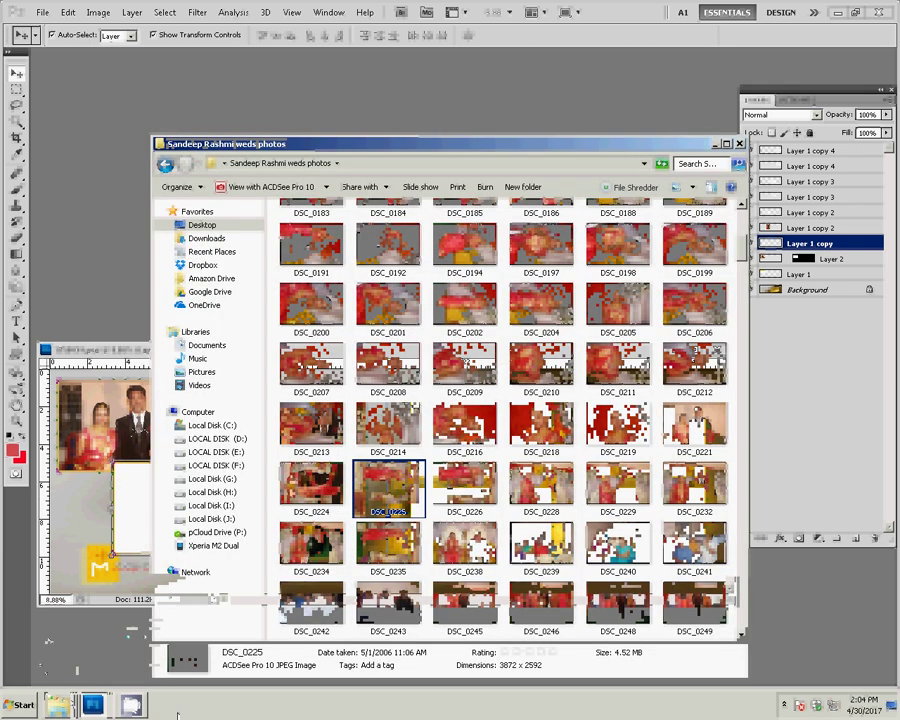
left_click(695, 425)
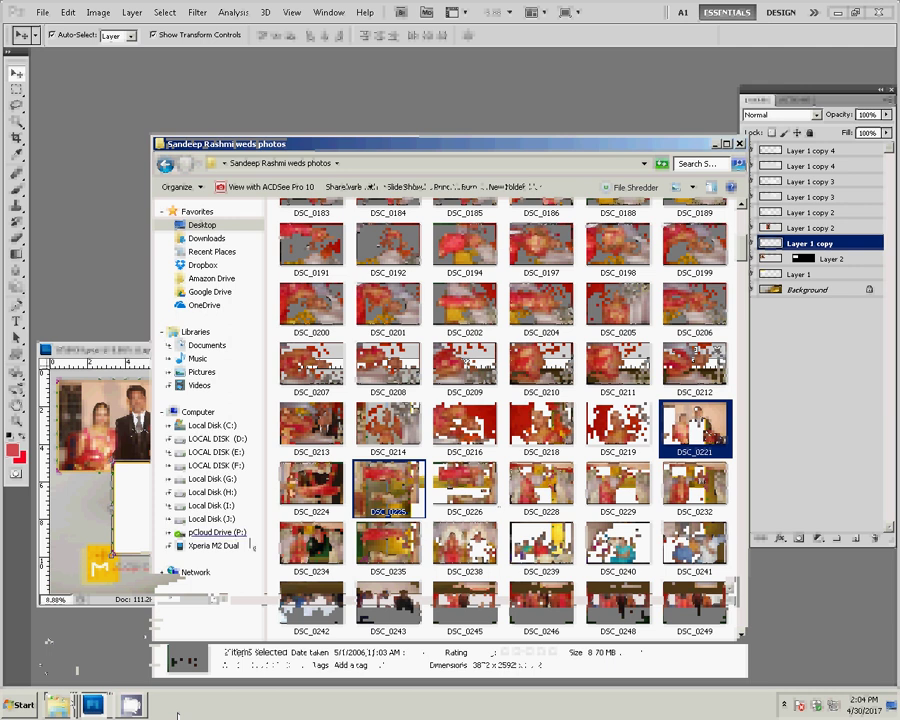
left_click(321, 494, "ctrl")
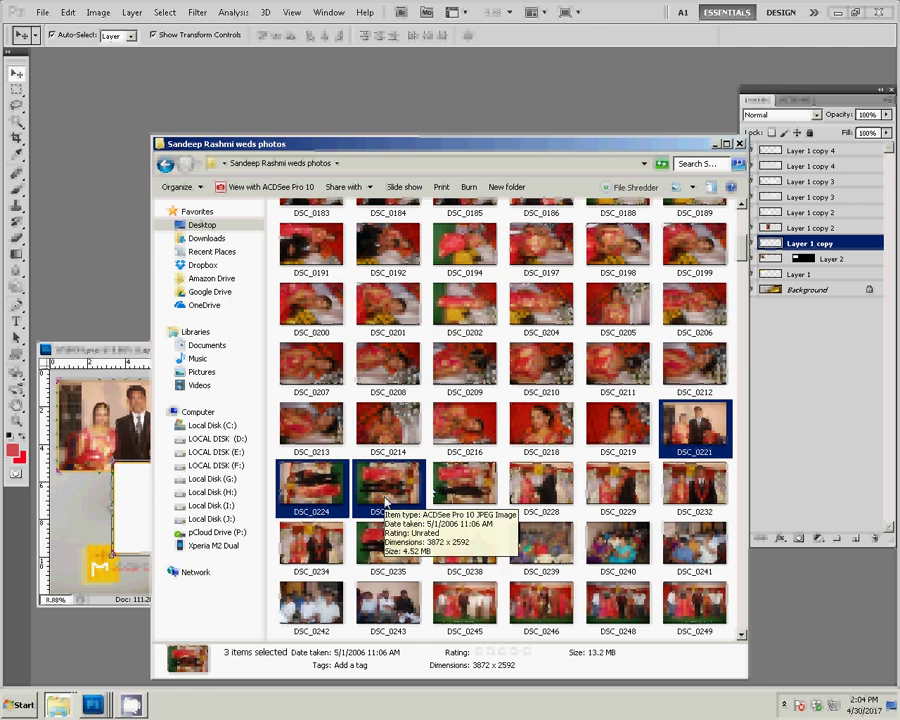
scroll(386, 500, "up", 5)
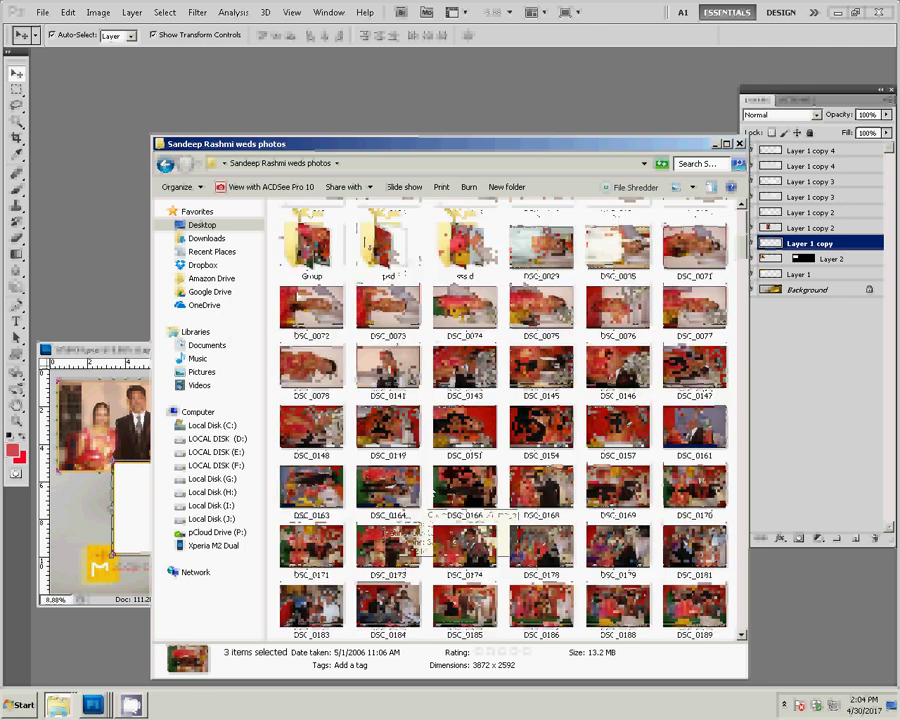
double_click(462, 245)
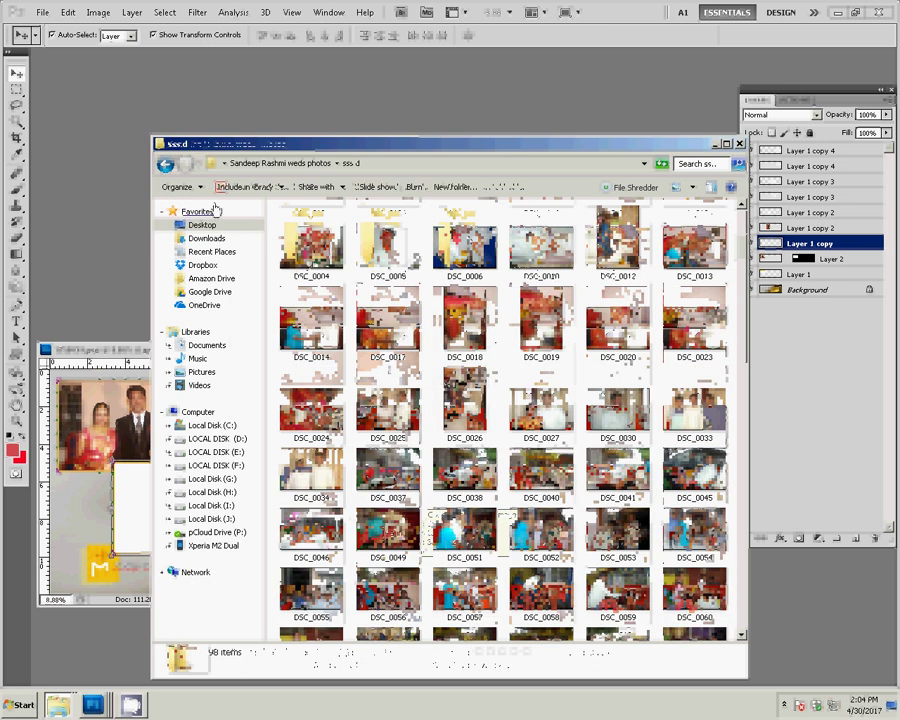
left_click(177, 188)
left_click(177, 188)
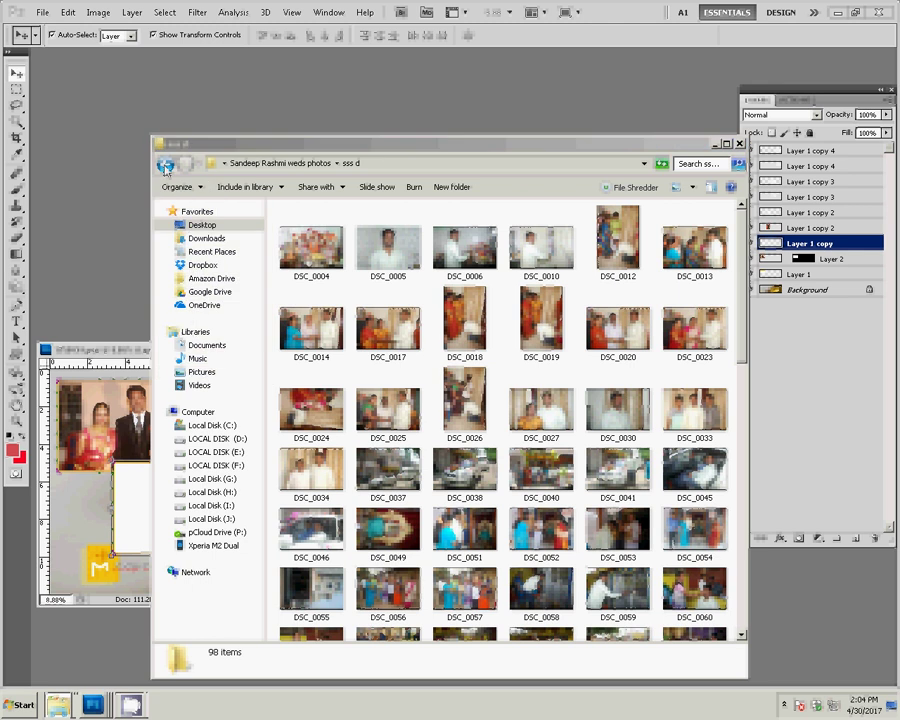
left_click(166, 167)
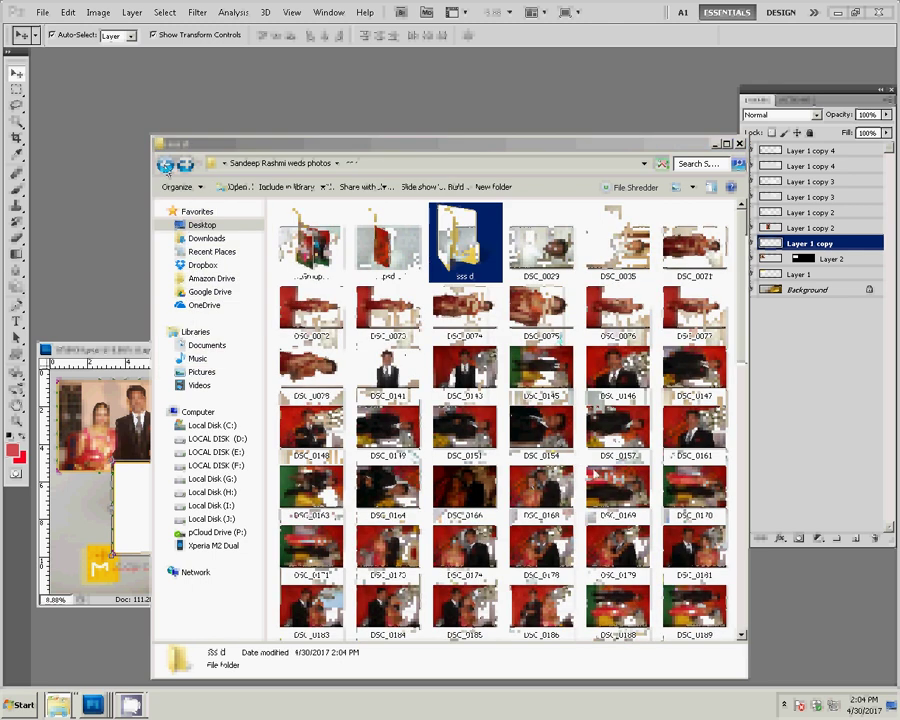
Select photo DSC_0234 and open it in Photoshop.
left_click(700, 315)
scroll(655, 405, "down", 5)
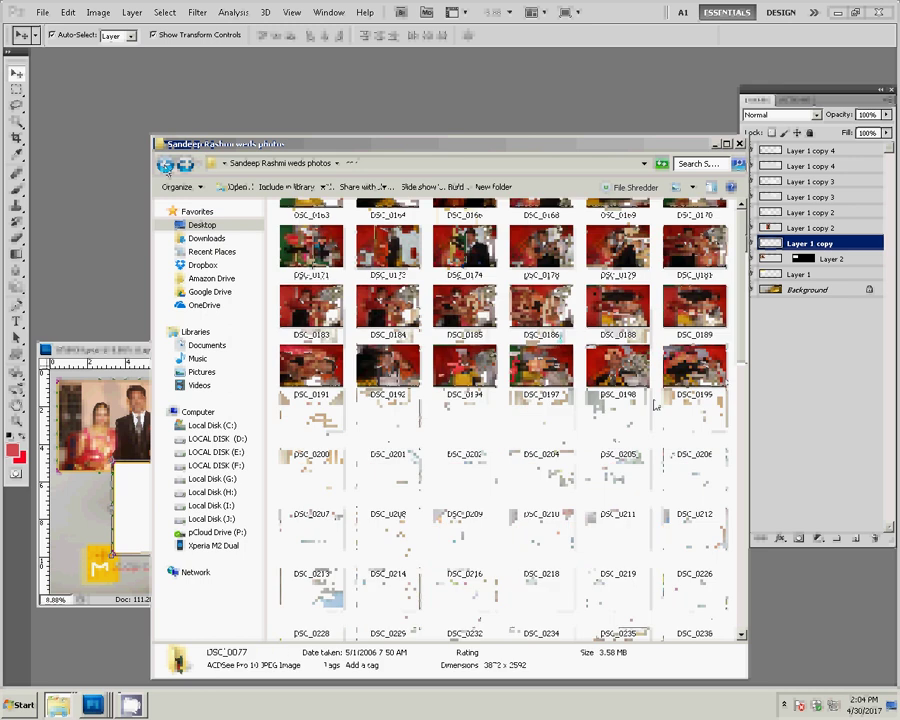
scroll(655, 405, "down", 6)
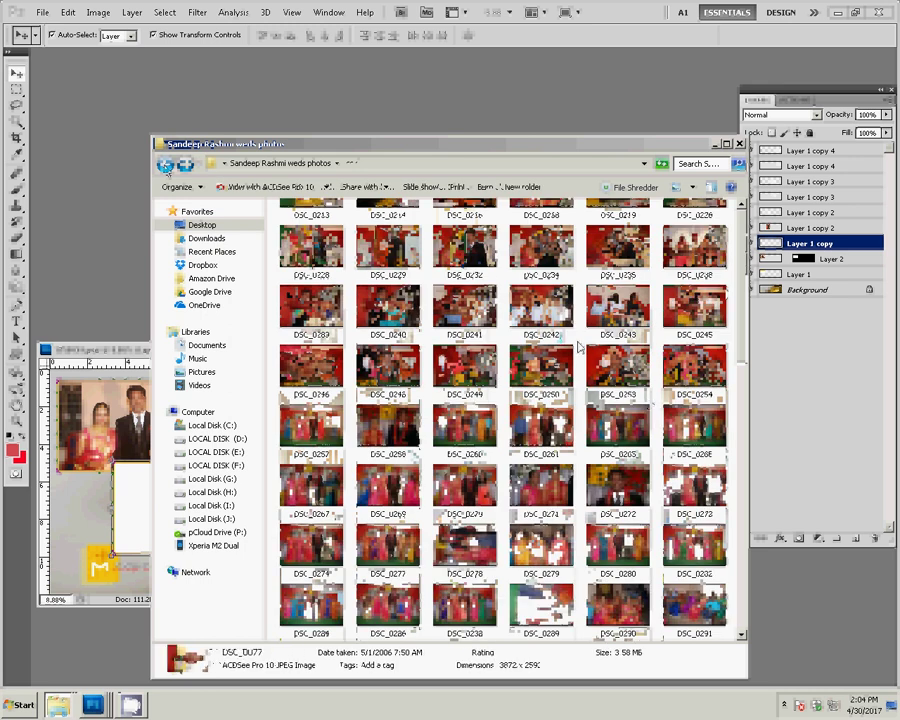
scroll(655, 430, "up", 3)
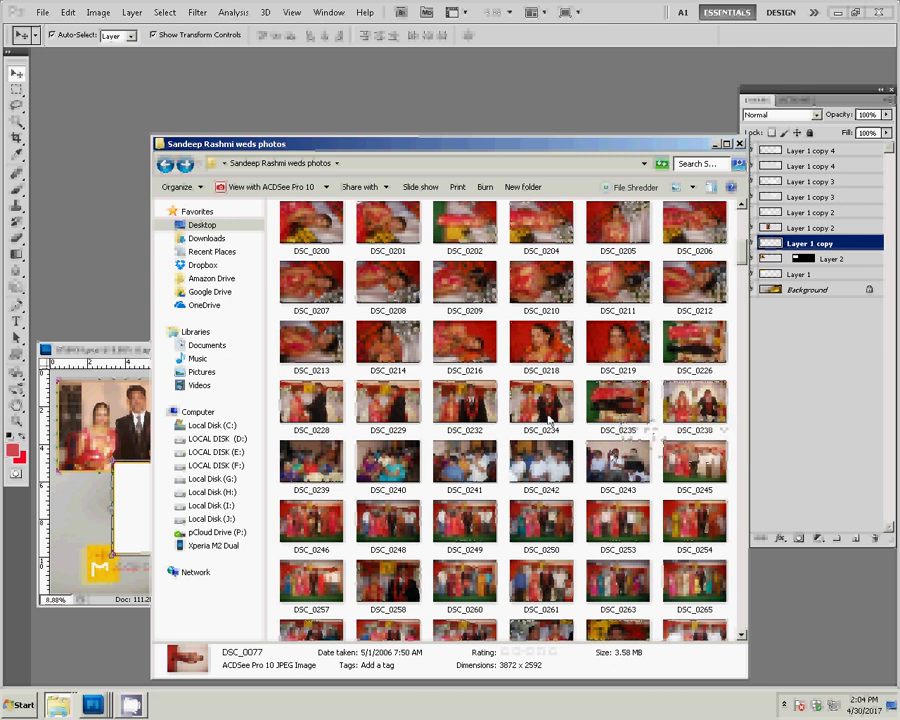
left_click(570, 410)
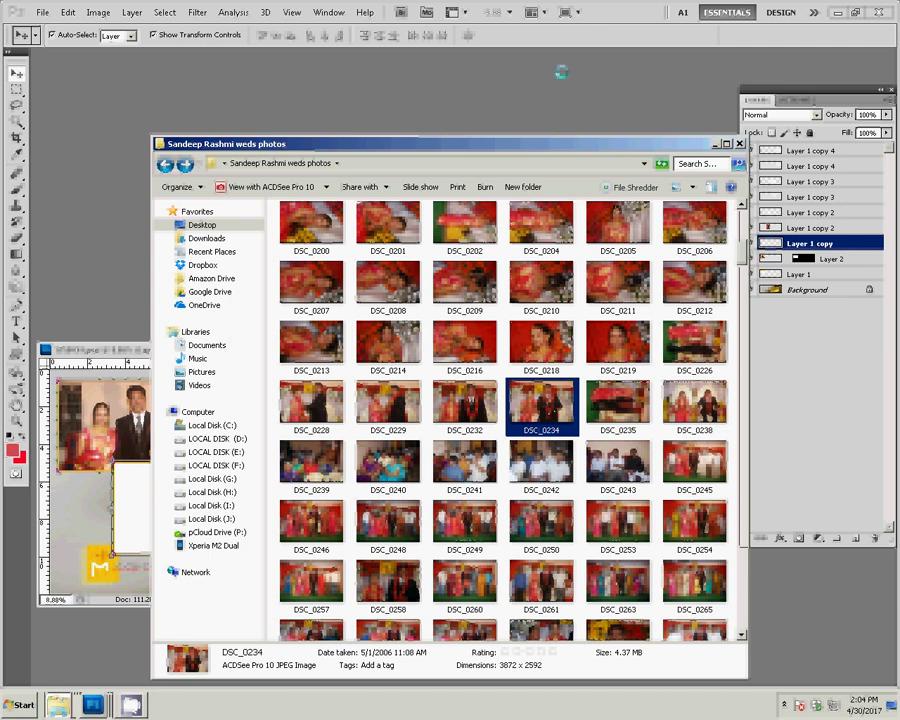
left_click(561, 72)
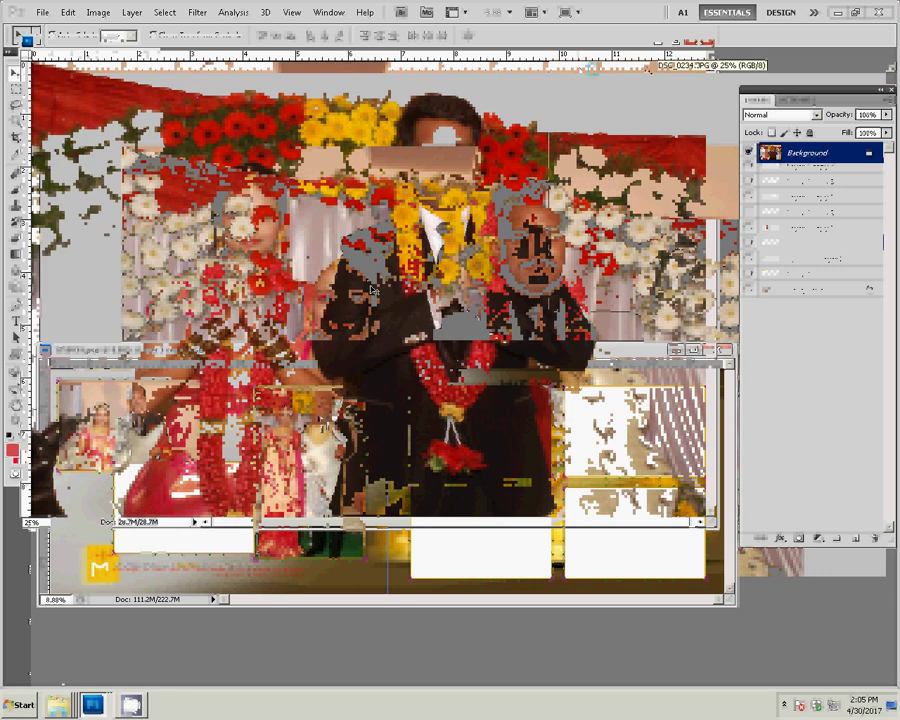
Duplicate DSC_0234's background layer and resize it to 8 inches wide (2400 × 1607 px at 300 ppi).
key("ctrl+j")
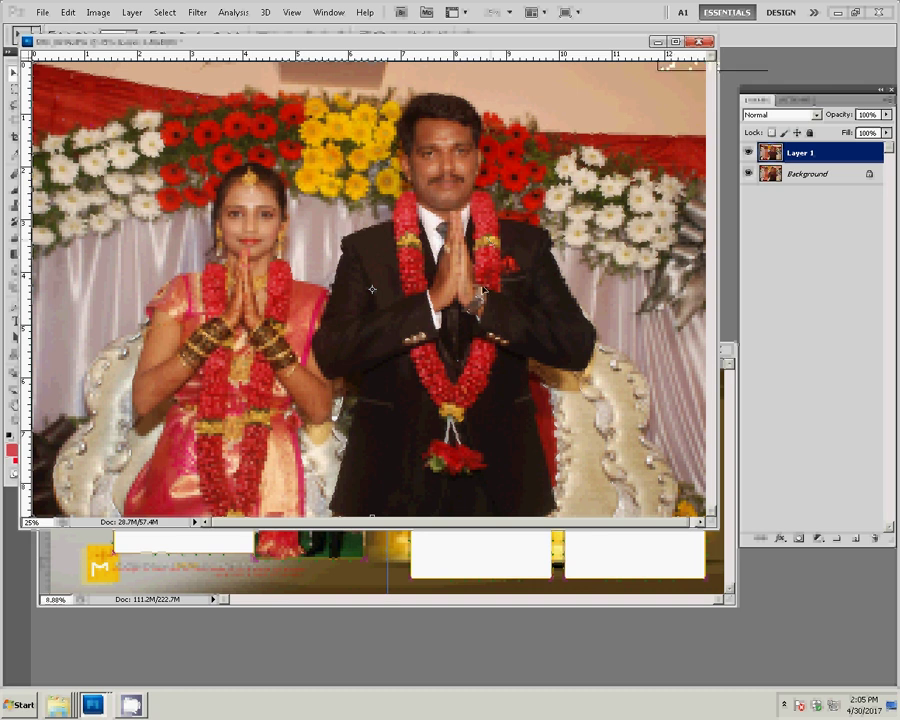
key("ctrl+alt+i")
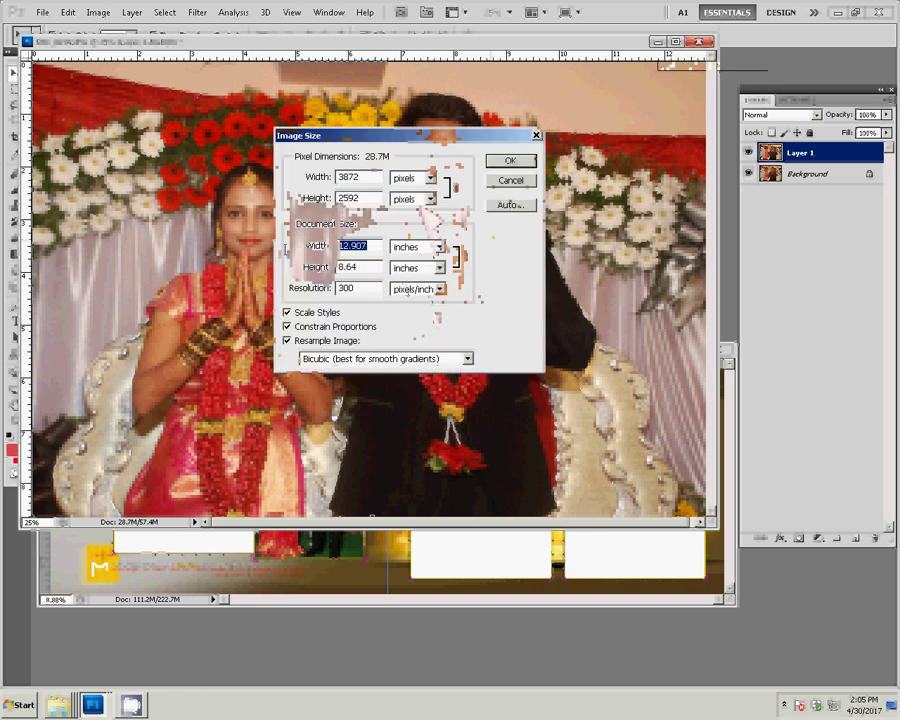
type("8")
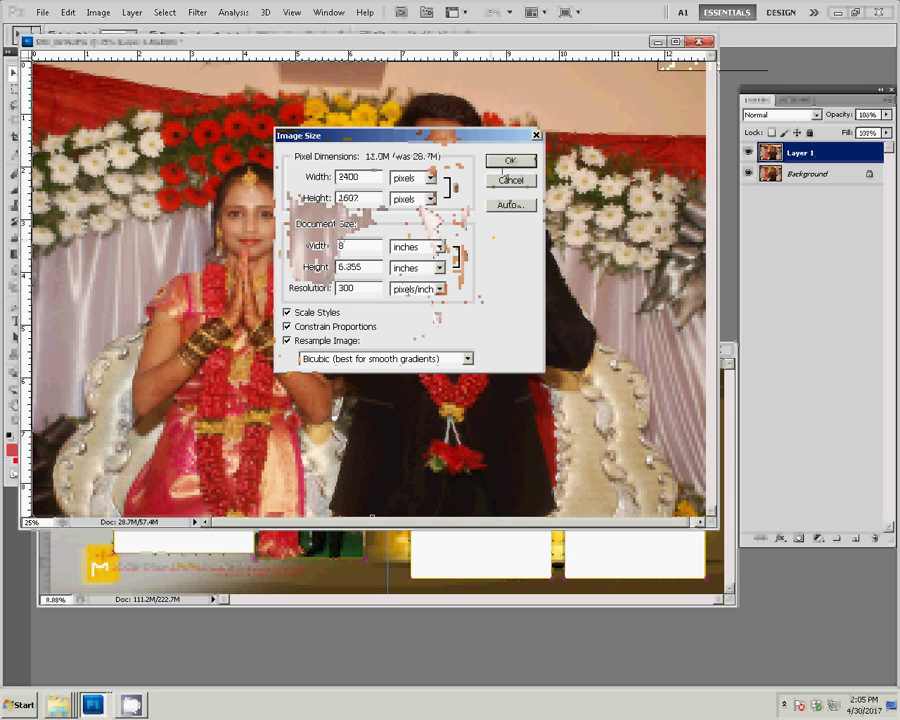
key("Return")
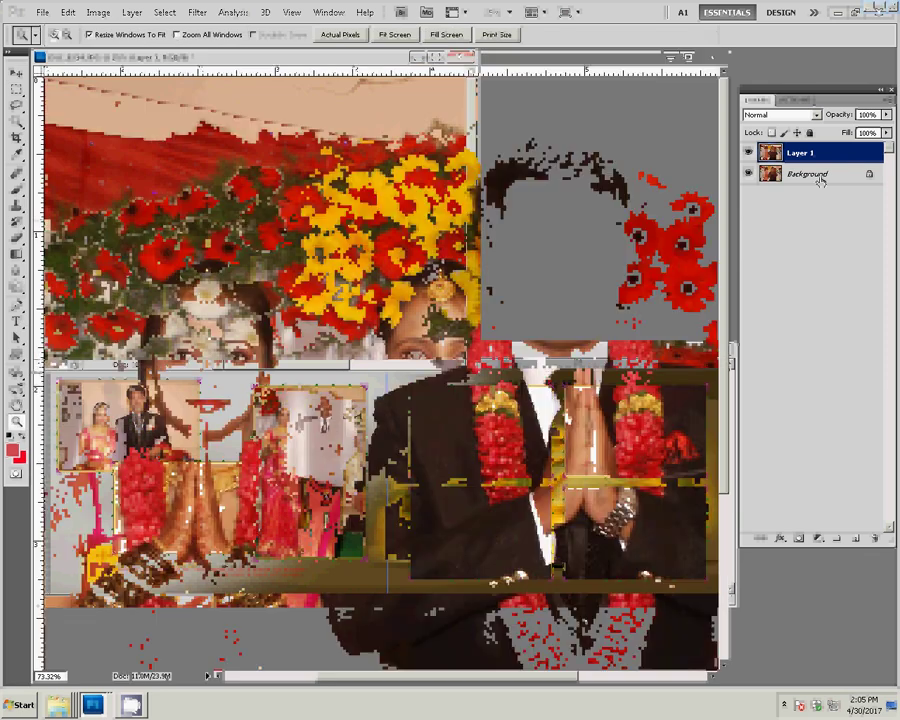
Select Background, then Layer 1, and show the Hair CUT, Correction and Sharpen actions.
left_click(820, 176)
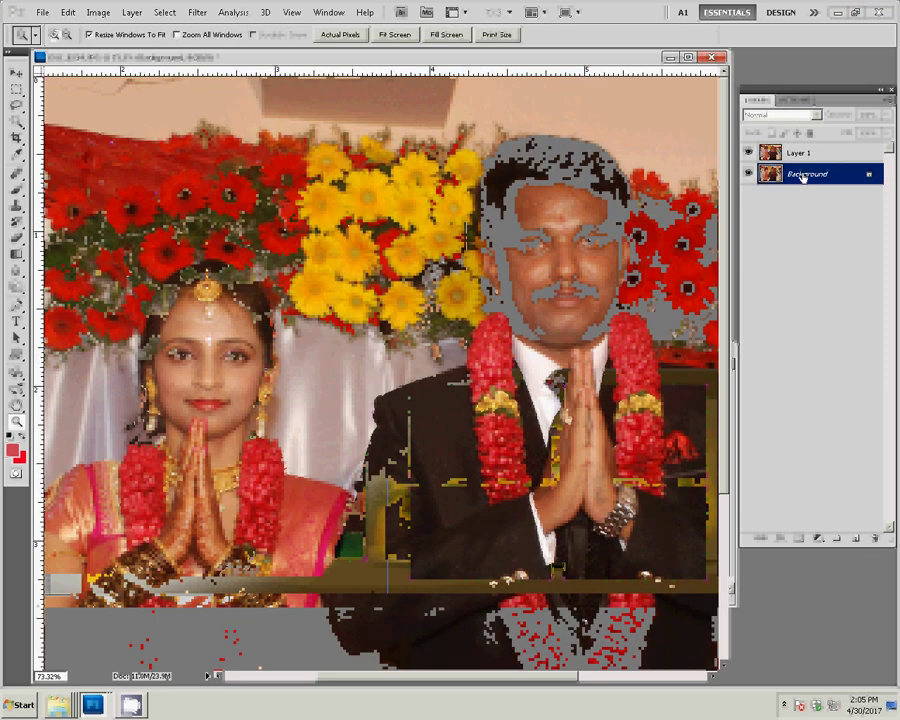
left_click(802, 157)
left_click(797, 100)
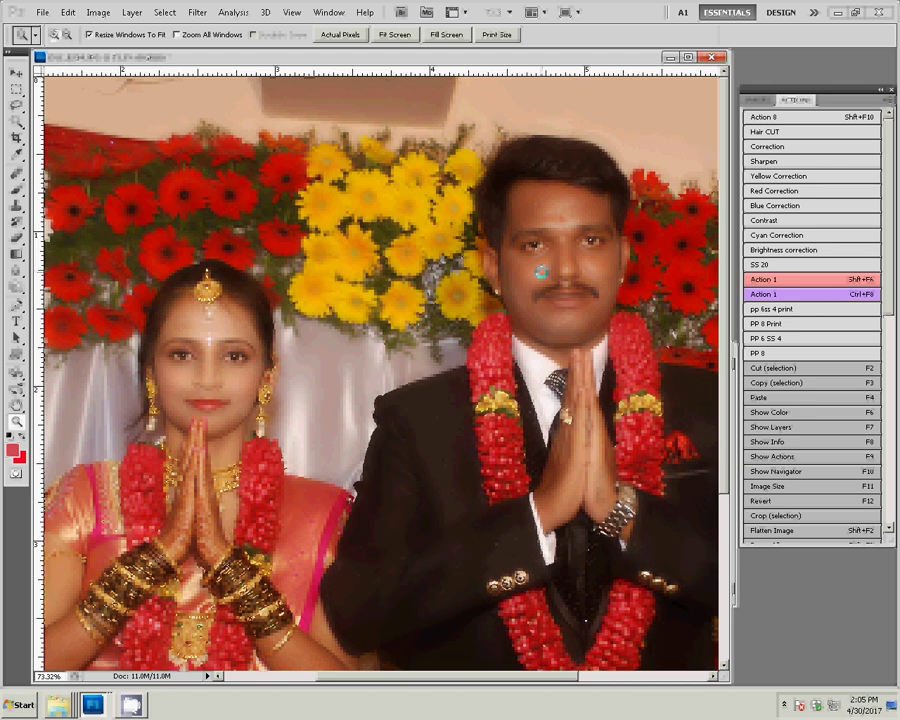
right_click(460, 376)
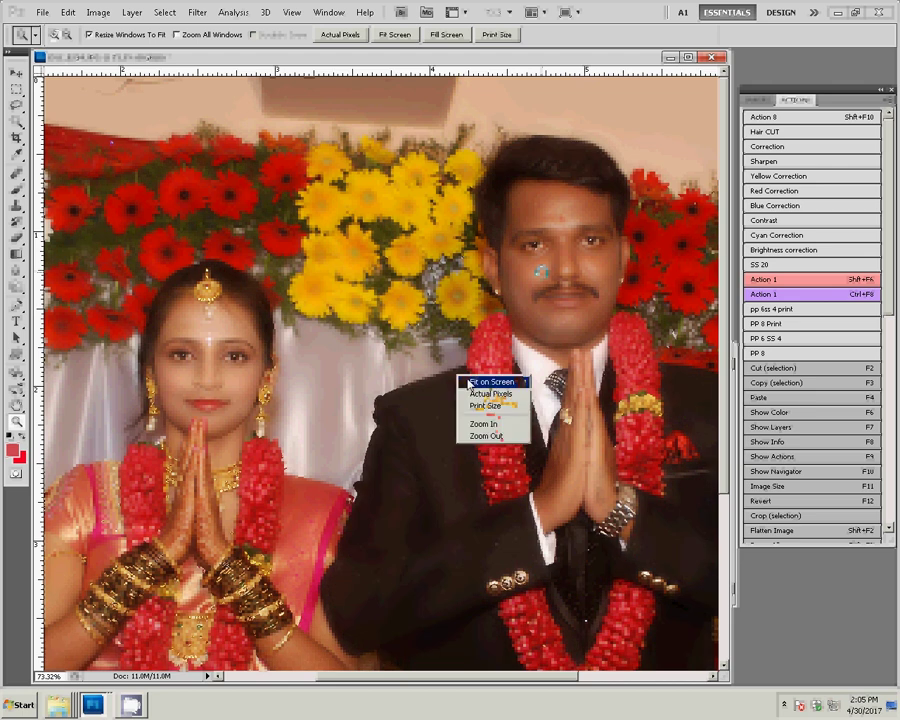
left_click(474, 378)
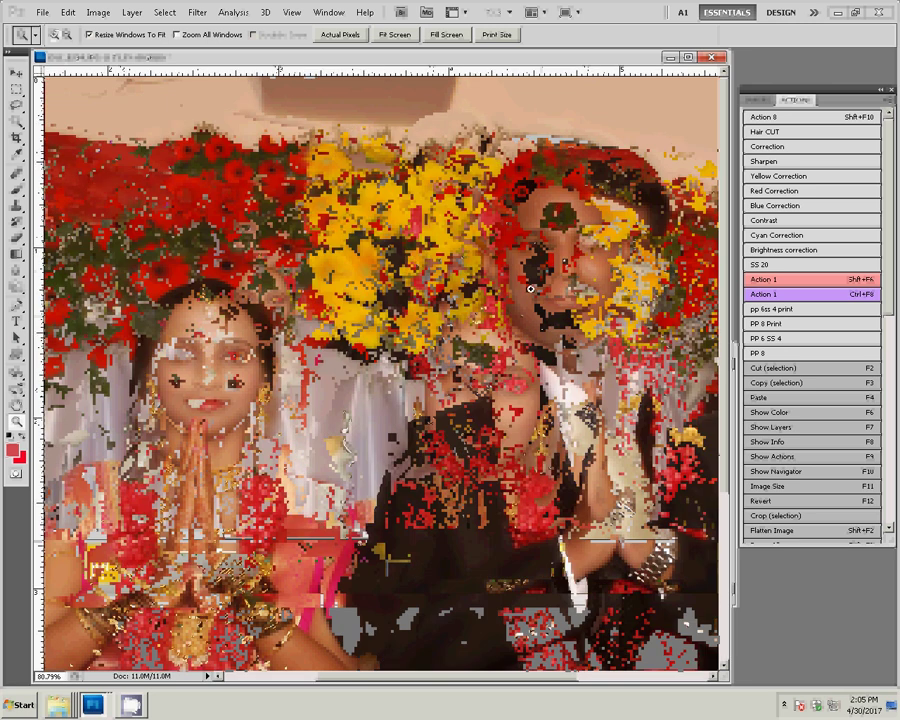
key("b")
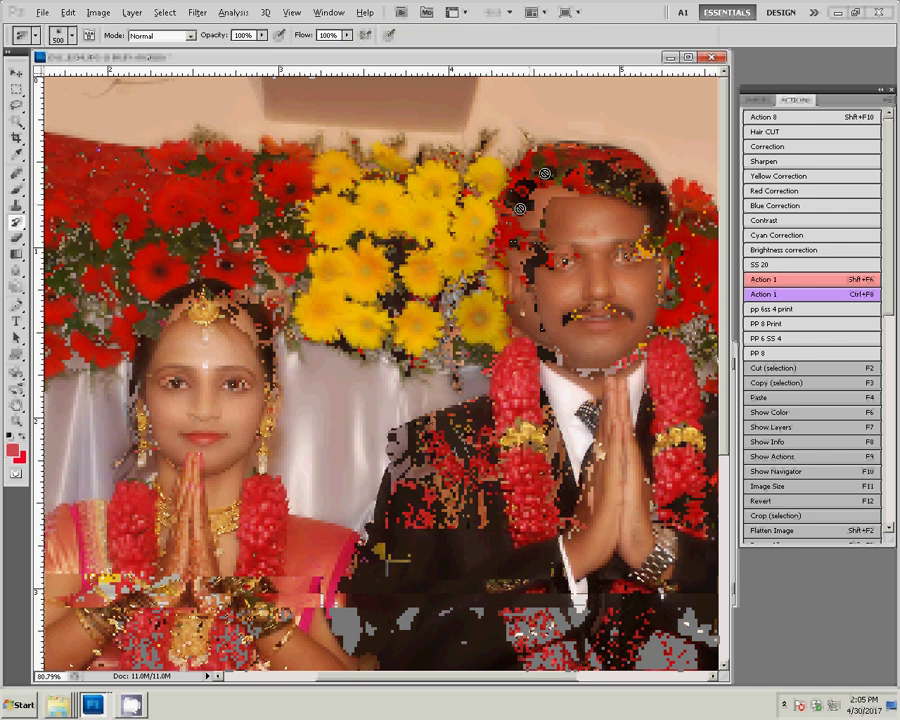
key("F7")
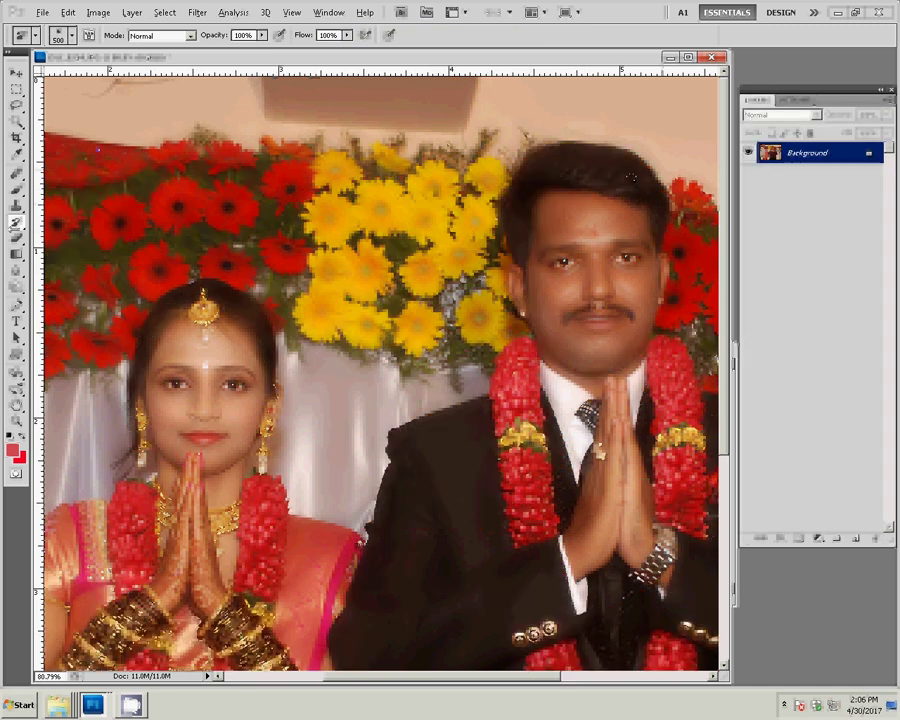
left_click(16, 223)
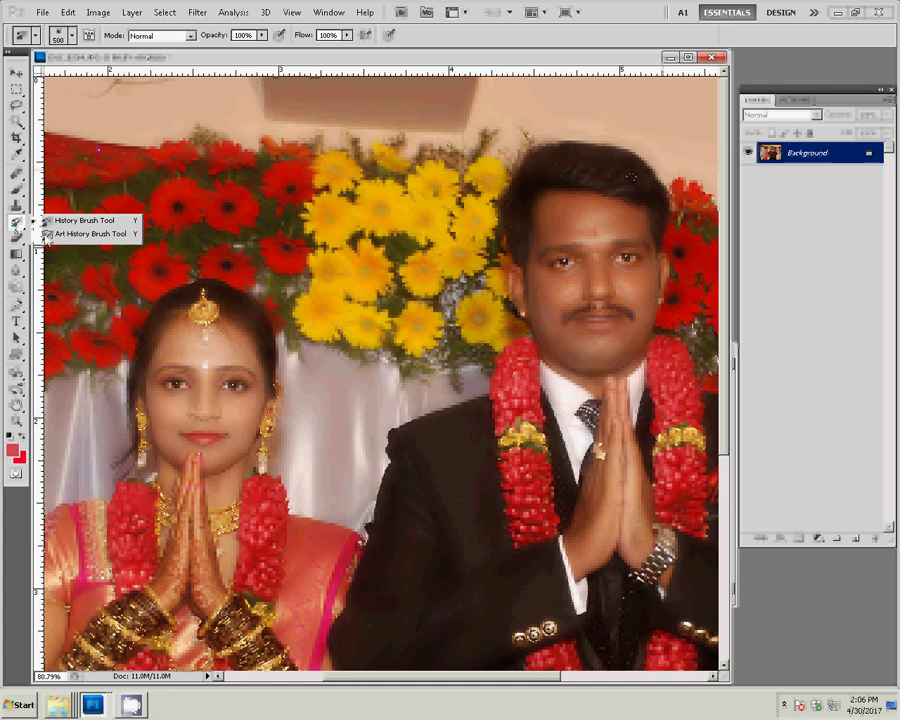
left_click(88, 234)
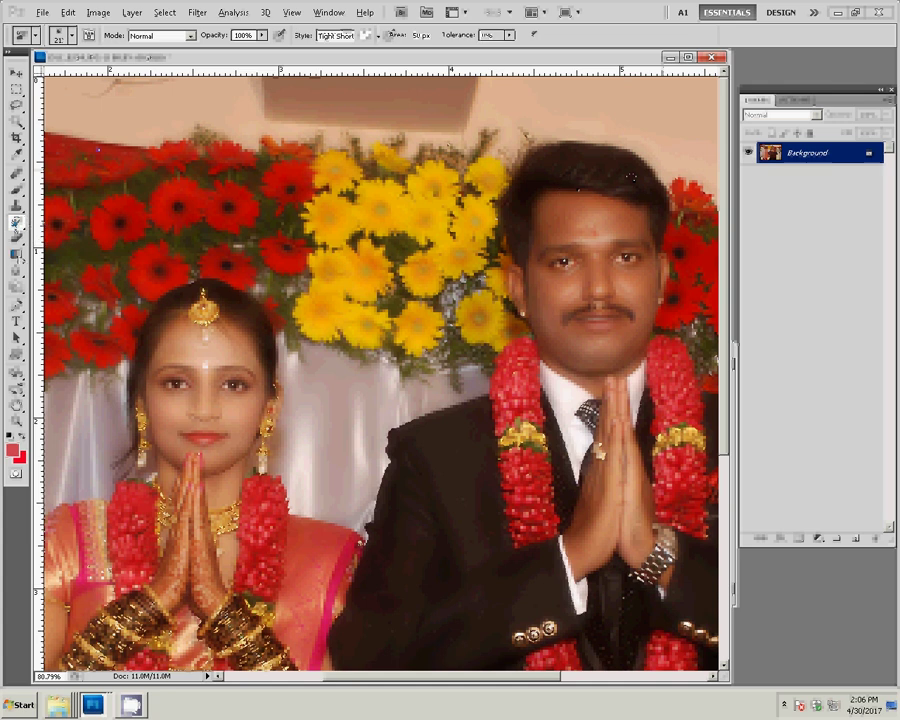
left_click(16, 254)
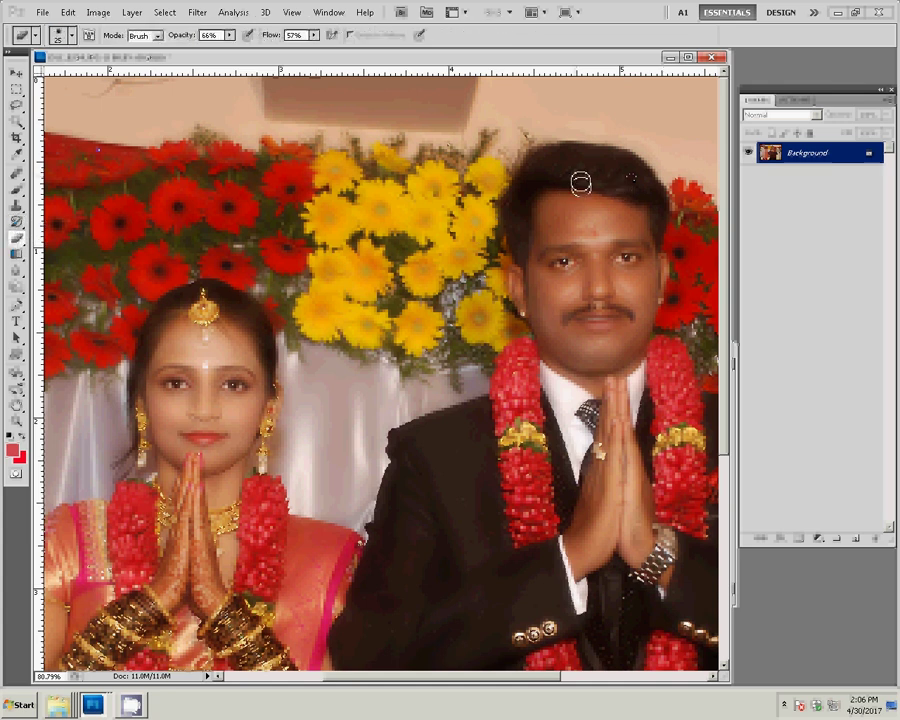
left_click_drag(581, 187, 575, 185)
left_click(514, 176)
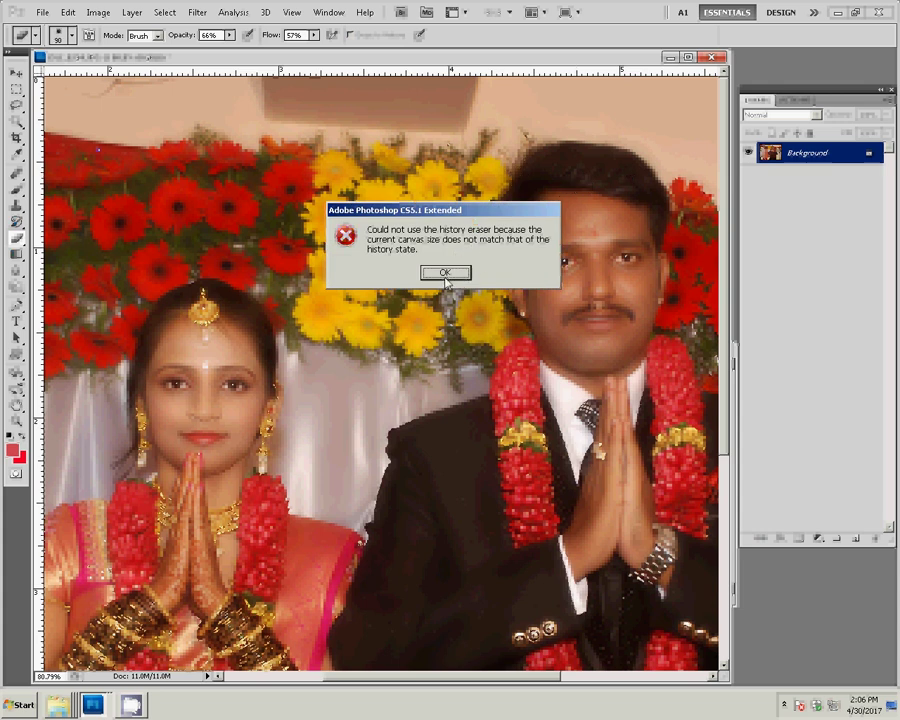
left_click(445, 276)
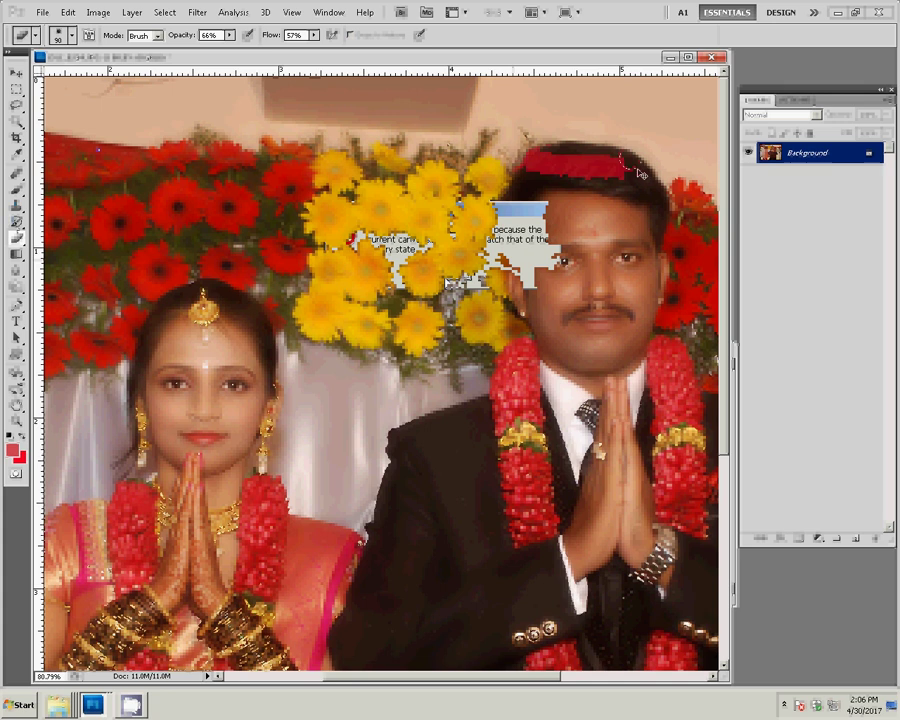
left_click(16, 224)
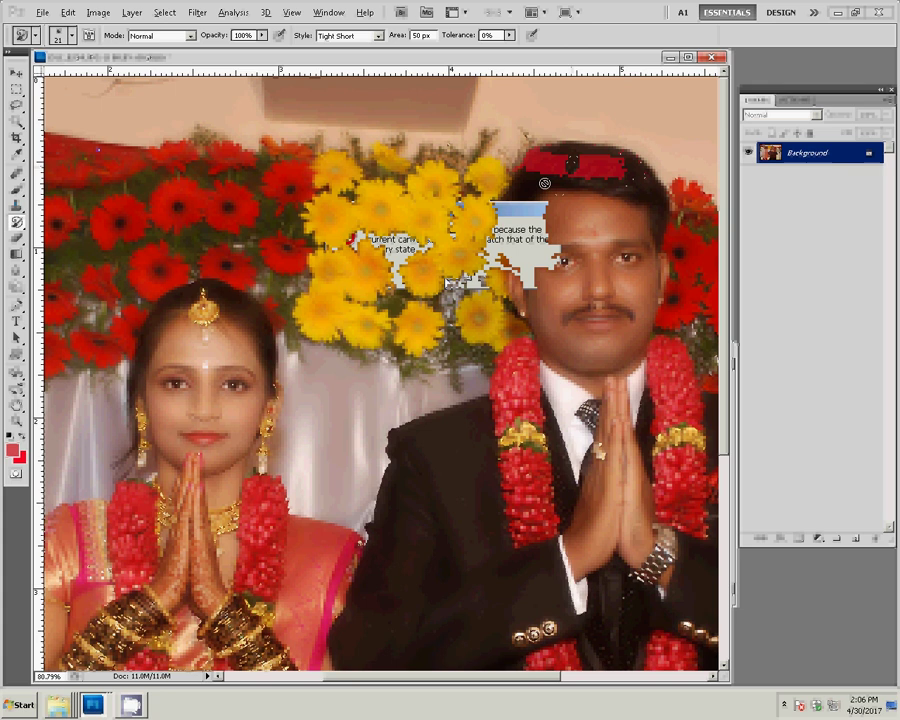
key("alt")
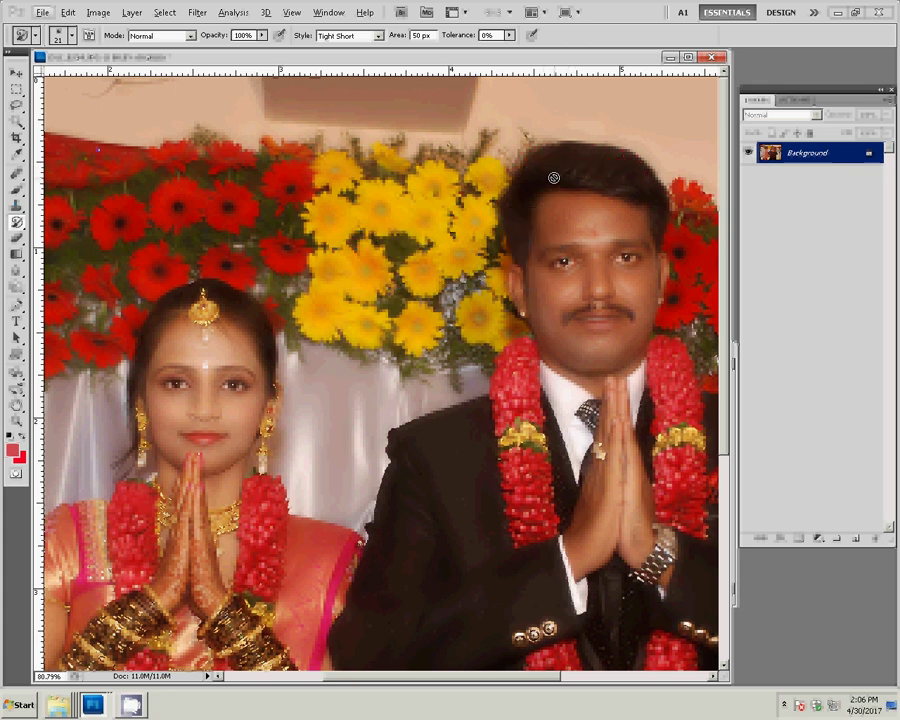
key("alt")
right_click(16, 222)
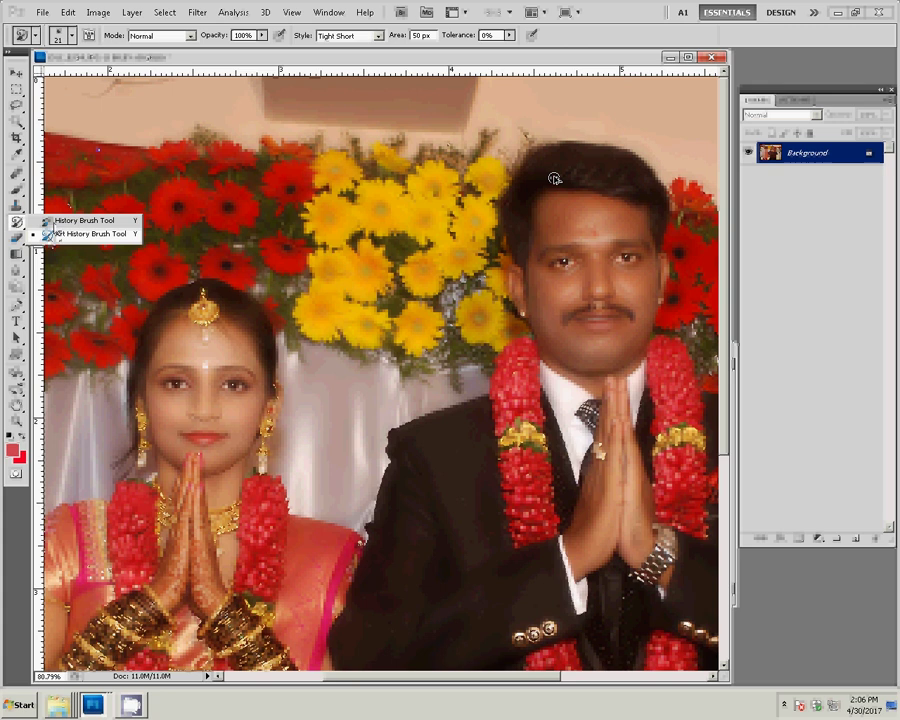
left_click(80, 220)
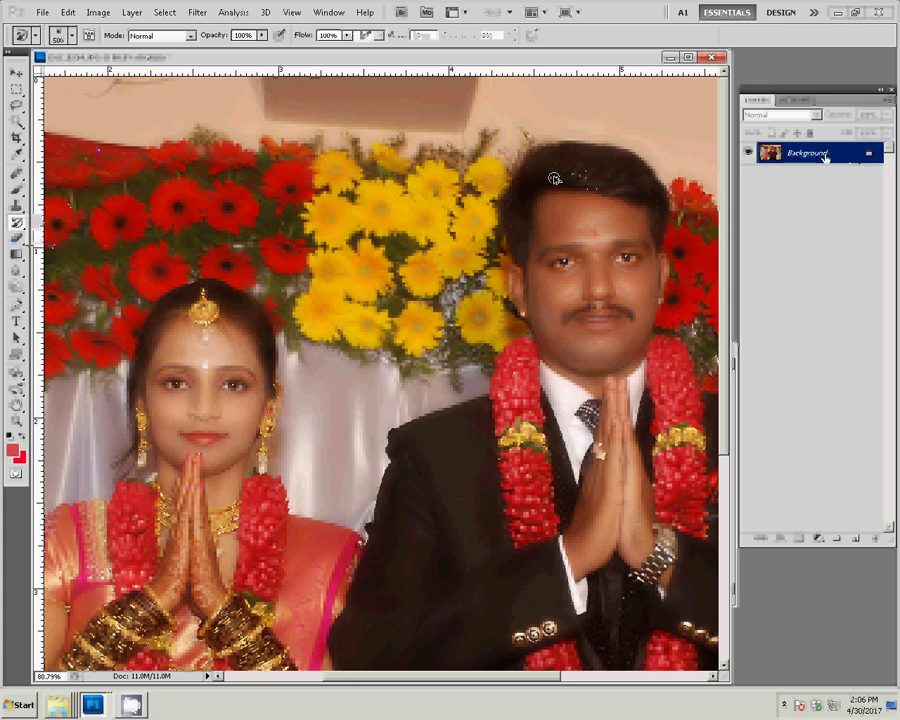
Check DSC_0234's image size, cut the whole photo to the clipboard, and close it unsaved.
key("ctrl+alt+i")
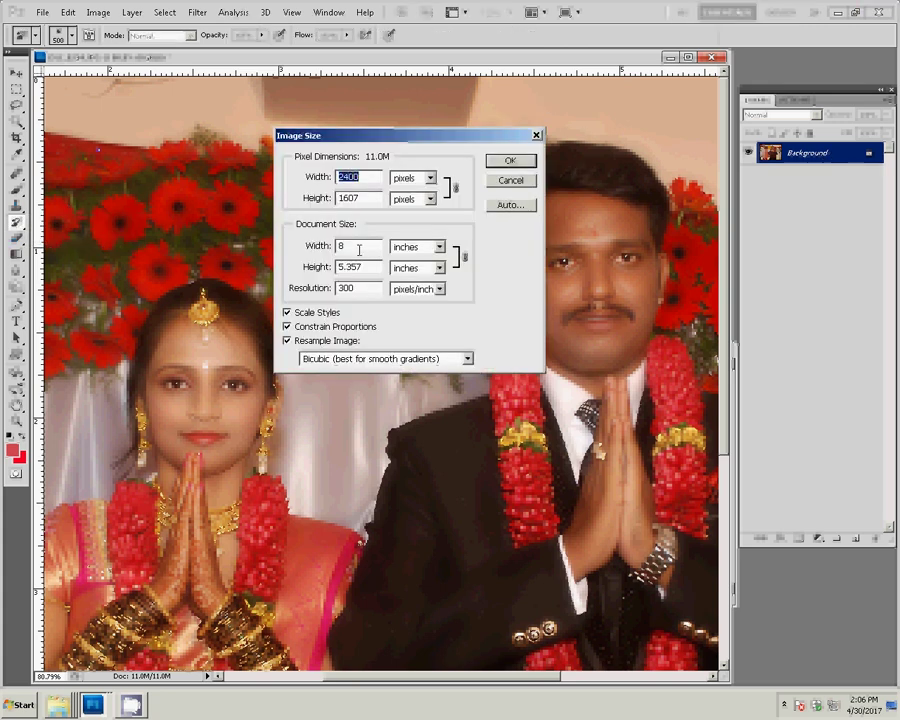
left_click(511, 167)
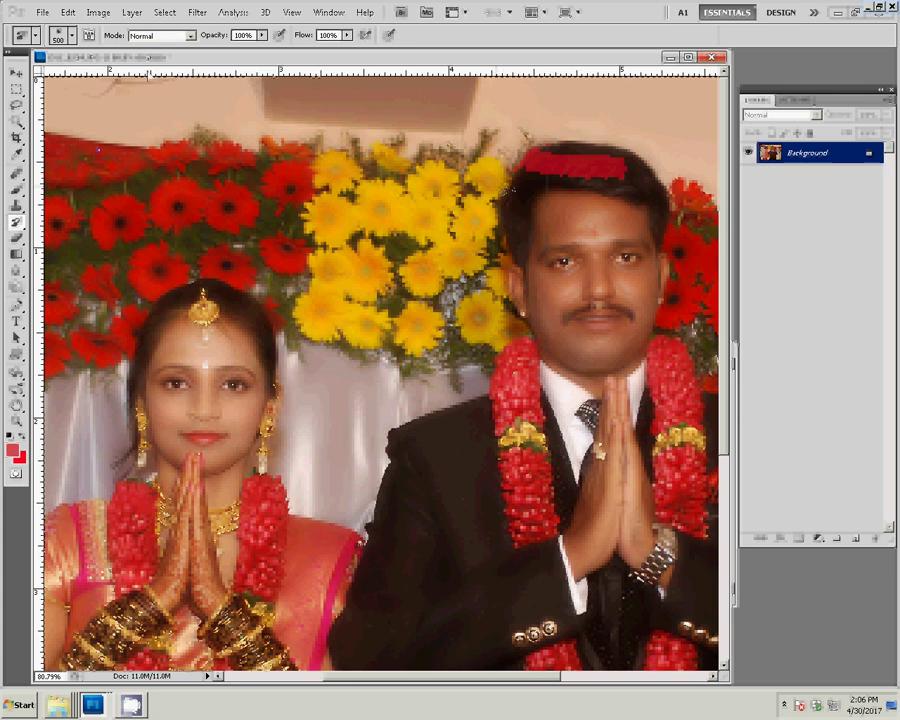
left_click(67, 12)
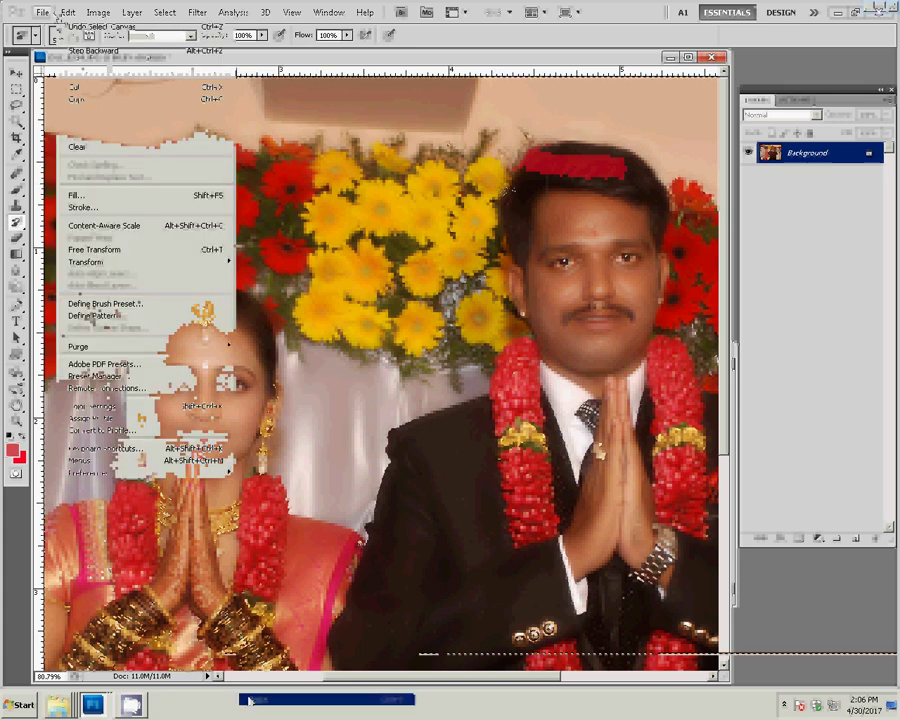
left_click(70, 87)
key("ctrl+w")
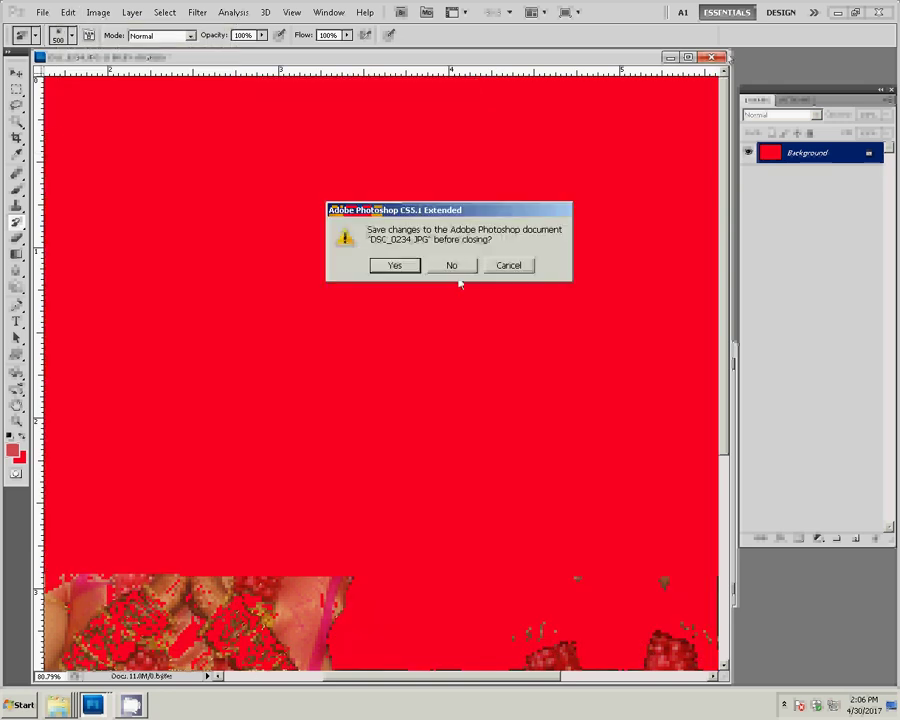
left_click(452, 265)
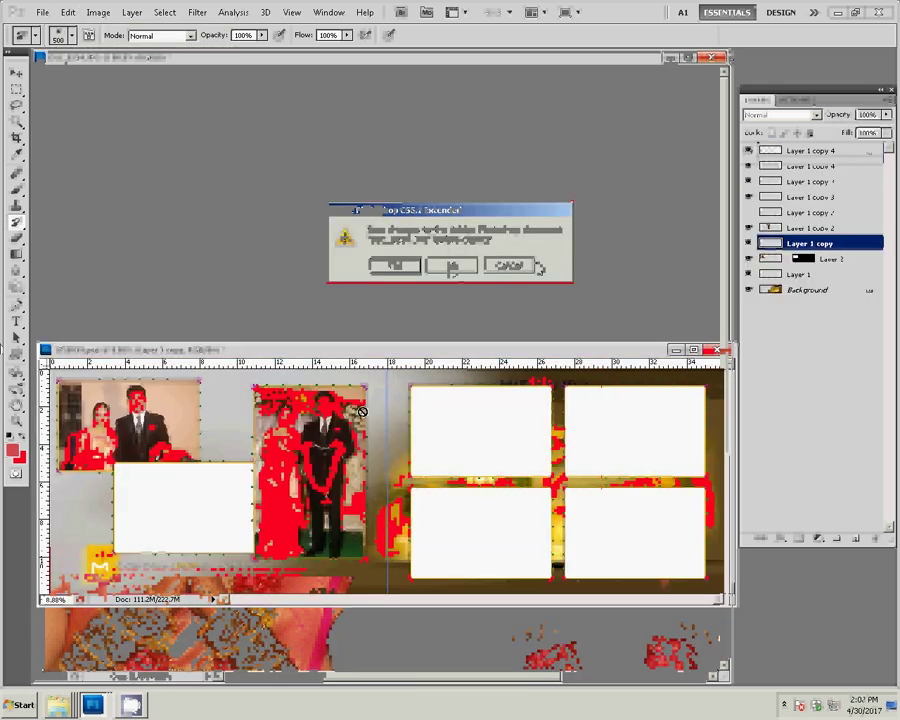
Paste DSC_0234 into the left page's lower-left white frame as masked Layer 3.
key("v")
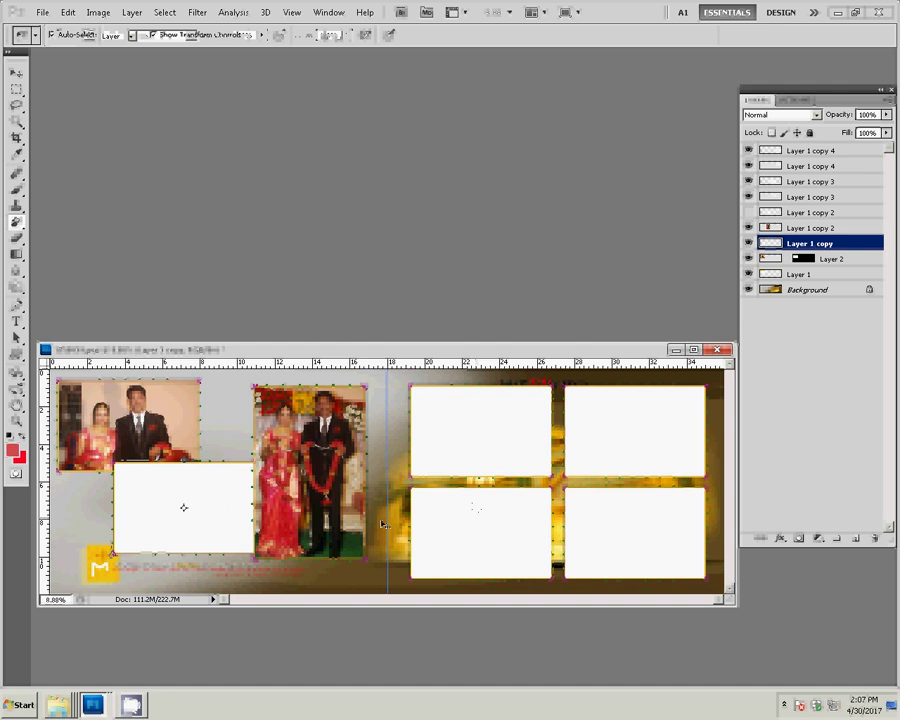
left_click(521, 469)
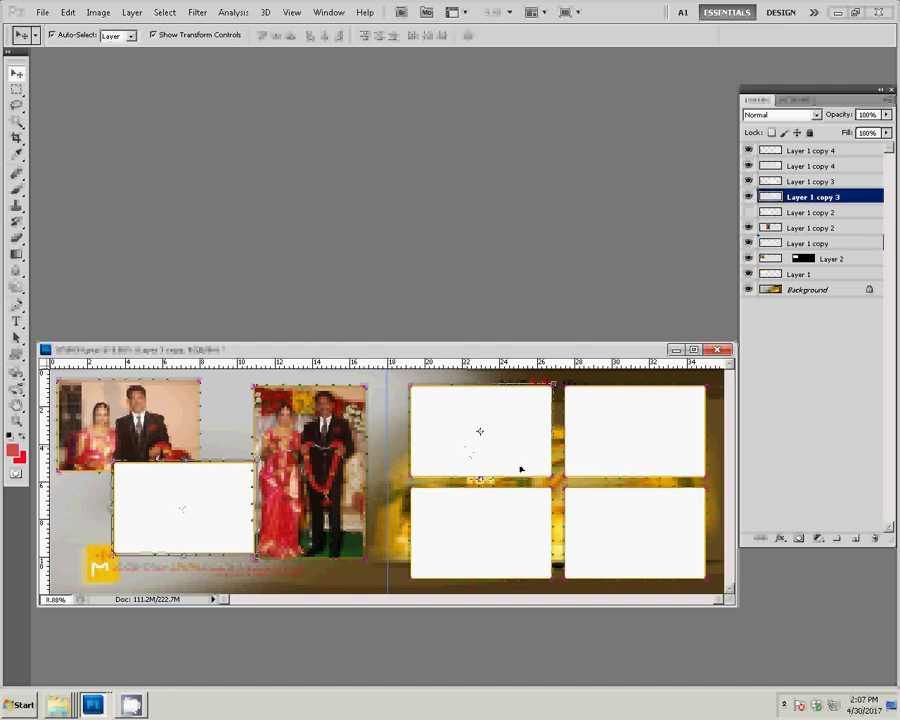
left_click(195, 512)
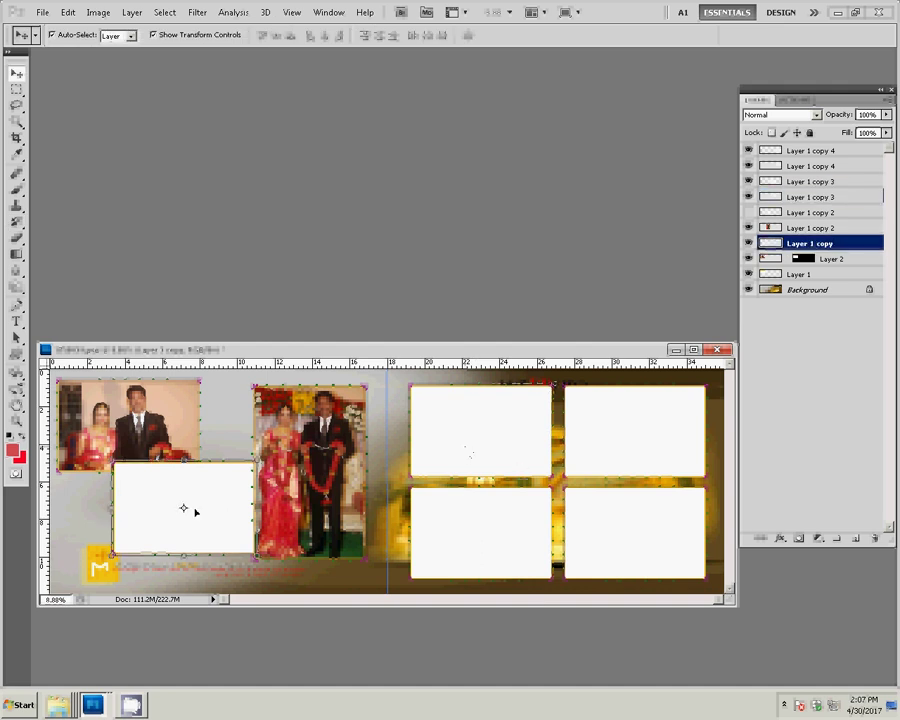
key("w")
left_click(177, 497)
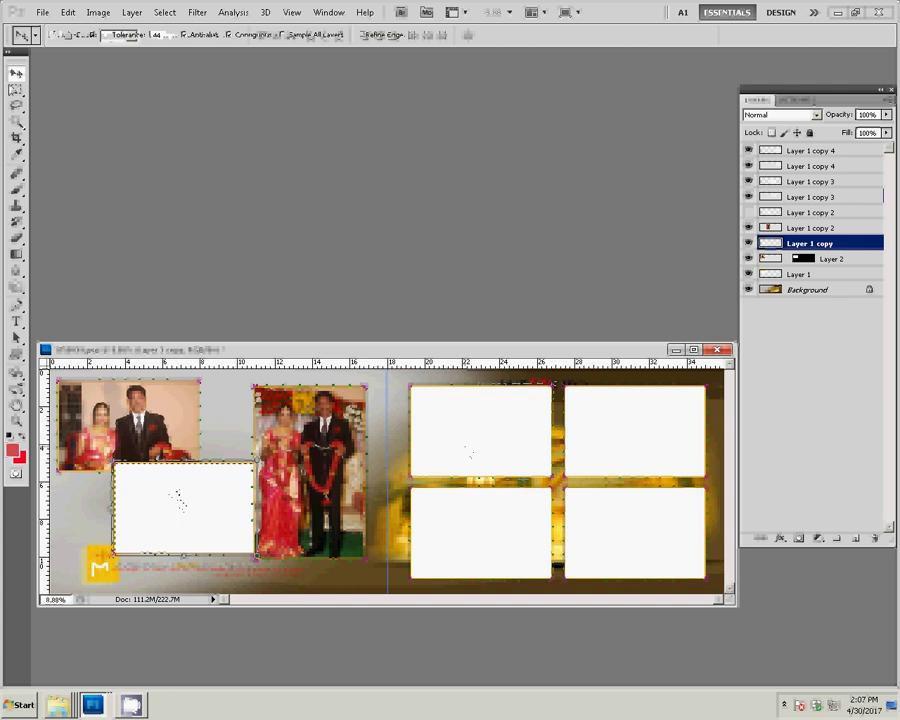
left_click(67, 12)
mouse_move(120, 135)
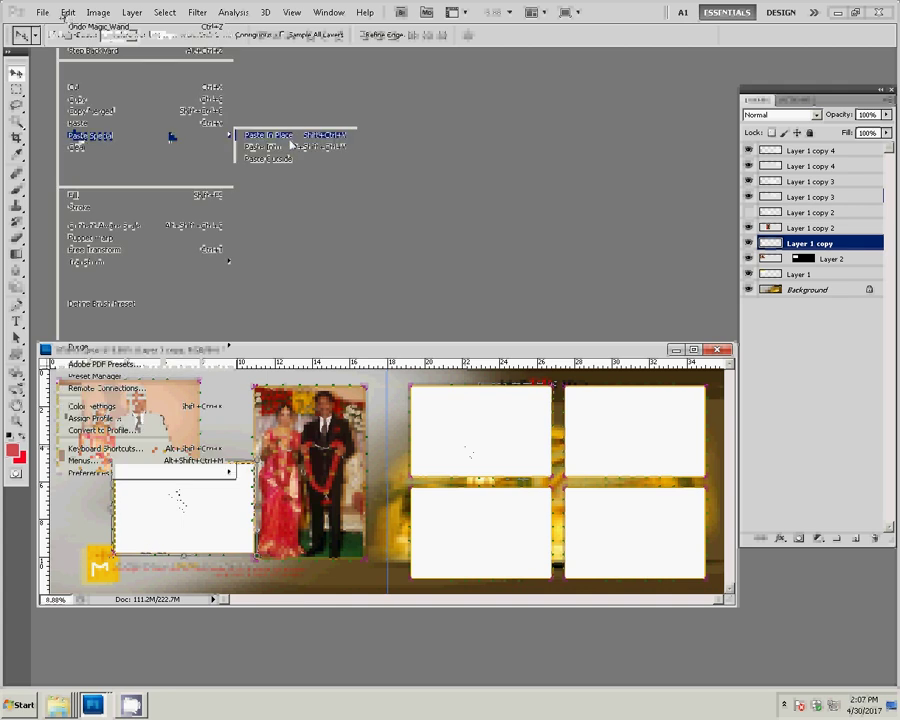
left_click(257, 150)
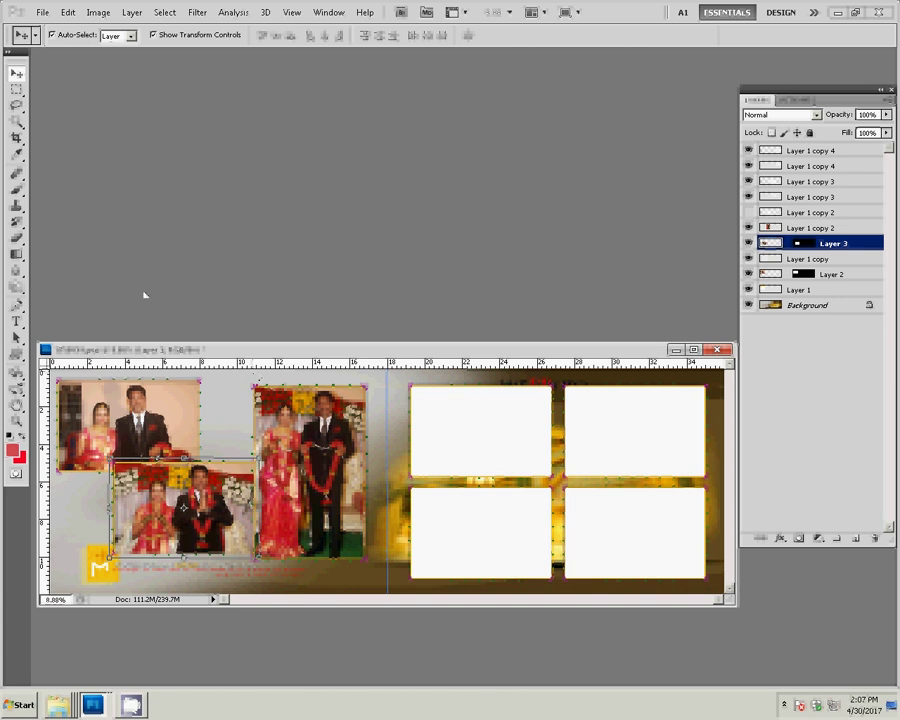
left_click(128, 663)
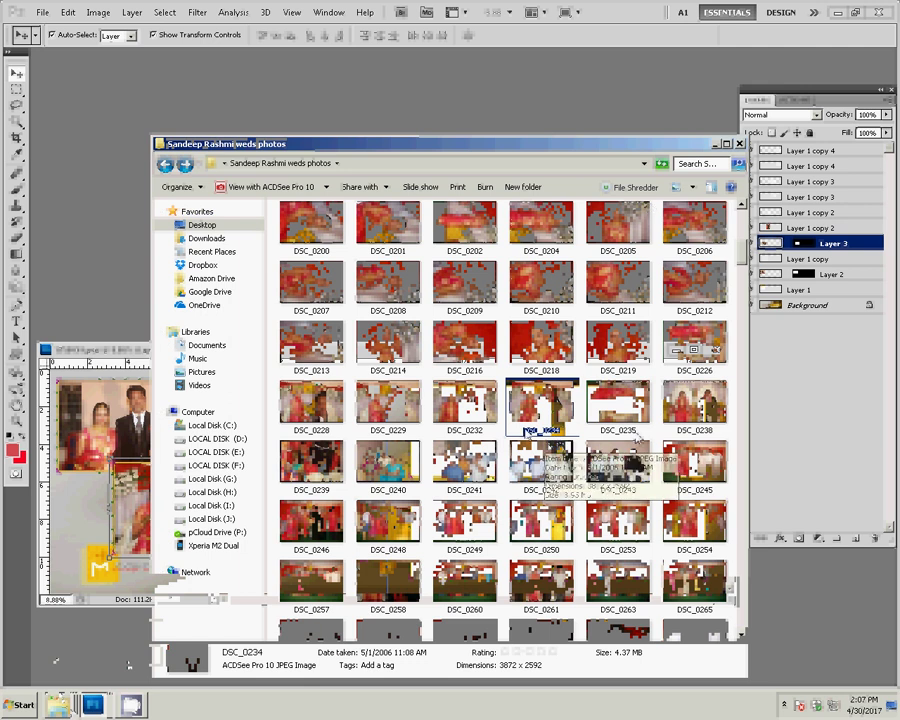
mouse_move(541, 405)
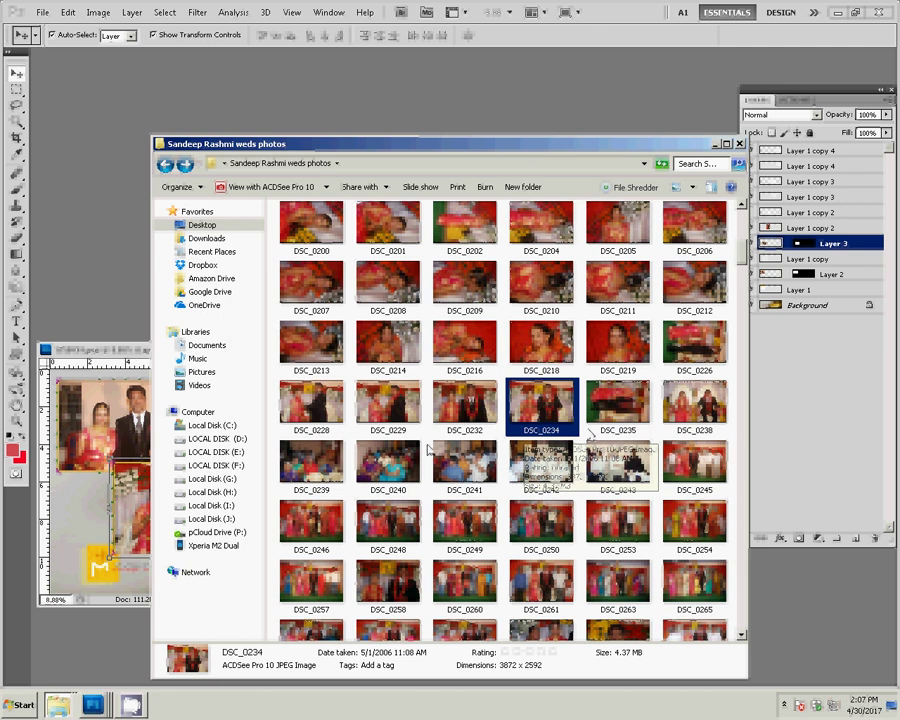
Select DSC_0228, DSC_0229, DSC_0232 and DSC_0238 in Explorer and drag them into Photoshop.
left_click(320, 412)
left_click(385, 410, "ctrl")
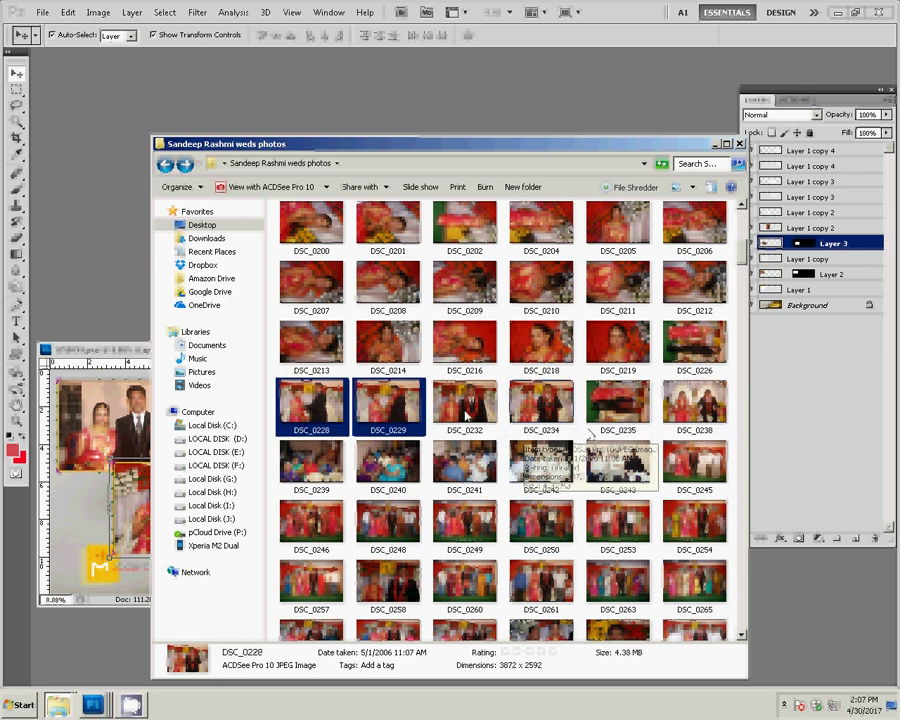
left_click(464, 408, "ctrl")
left_click(695, 405, "ctrl")
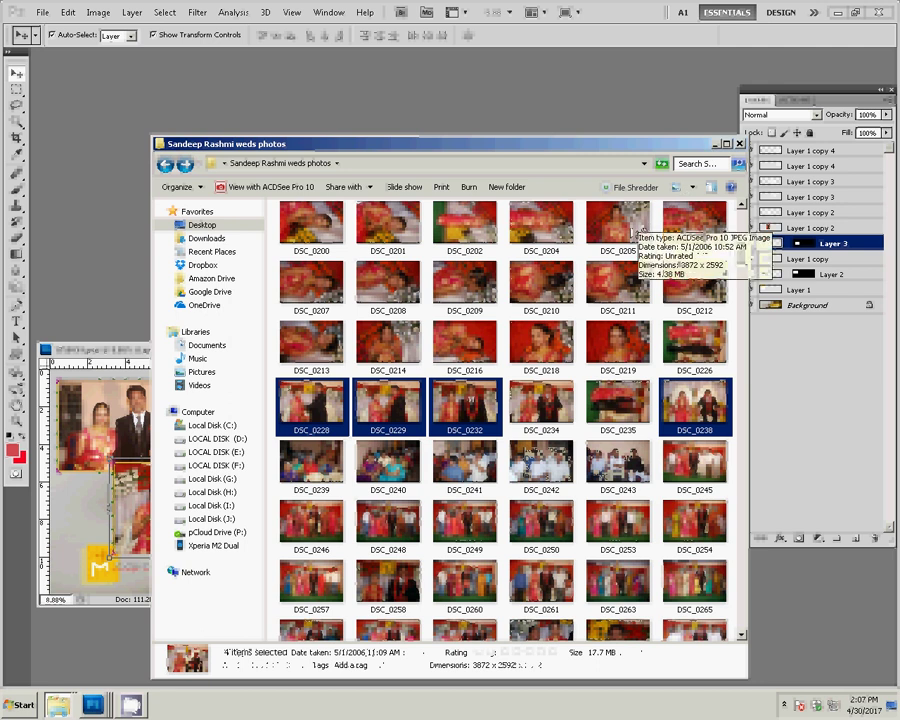
mouse_move(618, 224)
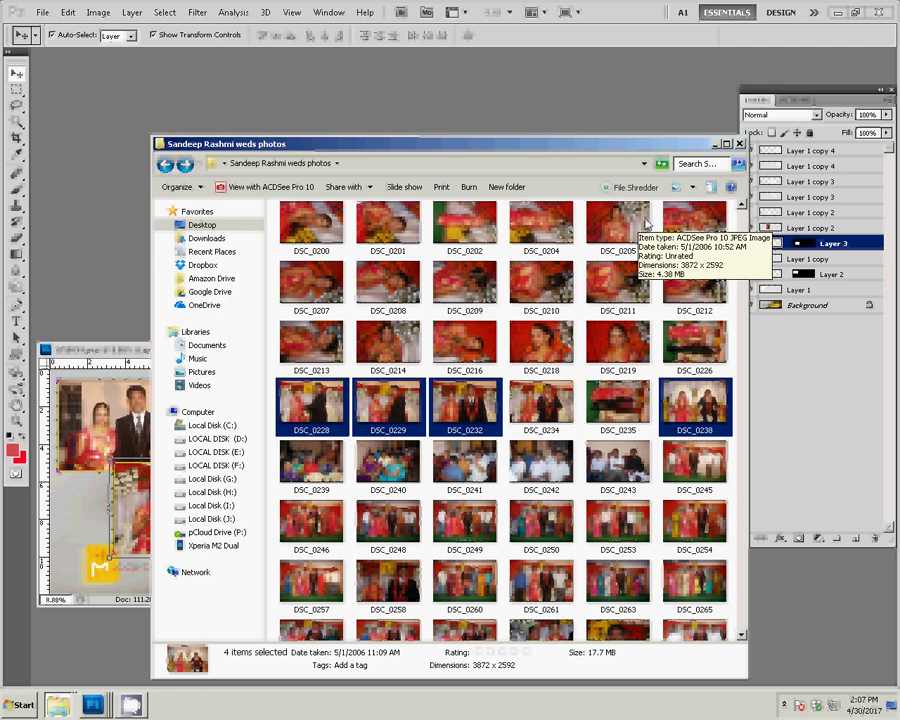
left_click_drag(645, 224, 640, 103)
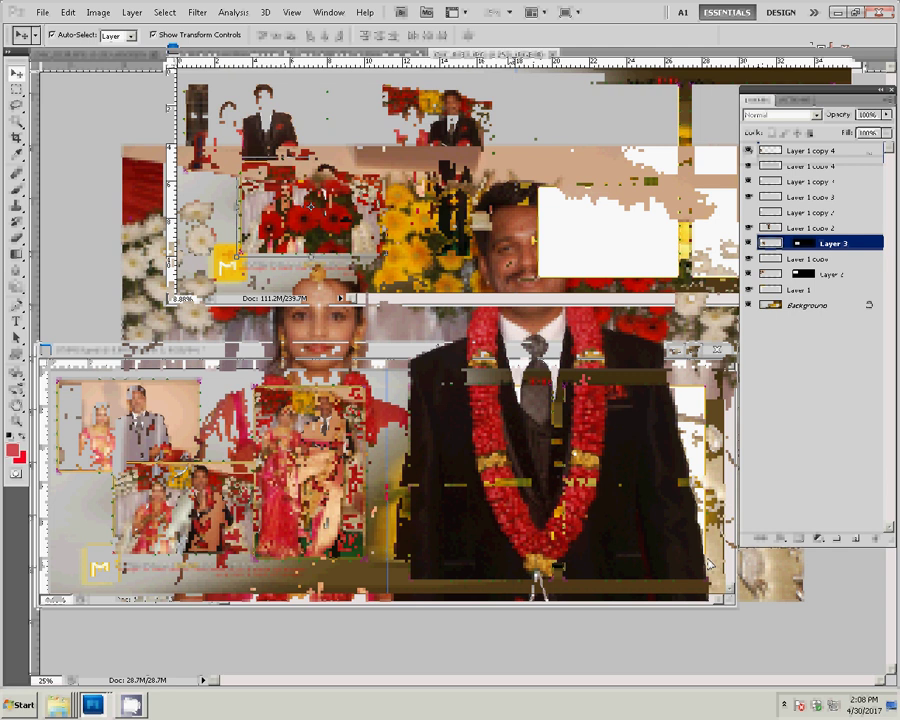
Dock the album as a tab and resize DSC_0232 to 8 inches wide.
left_click_drag(489, 75, 507, 62)
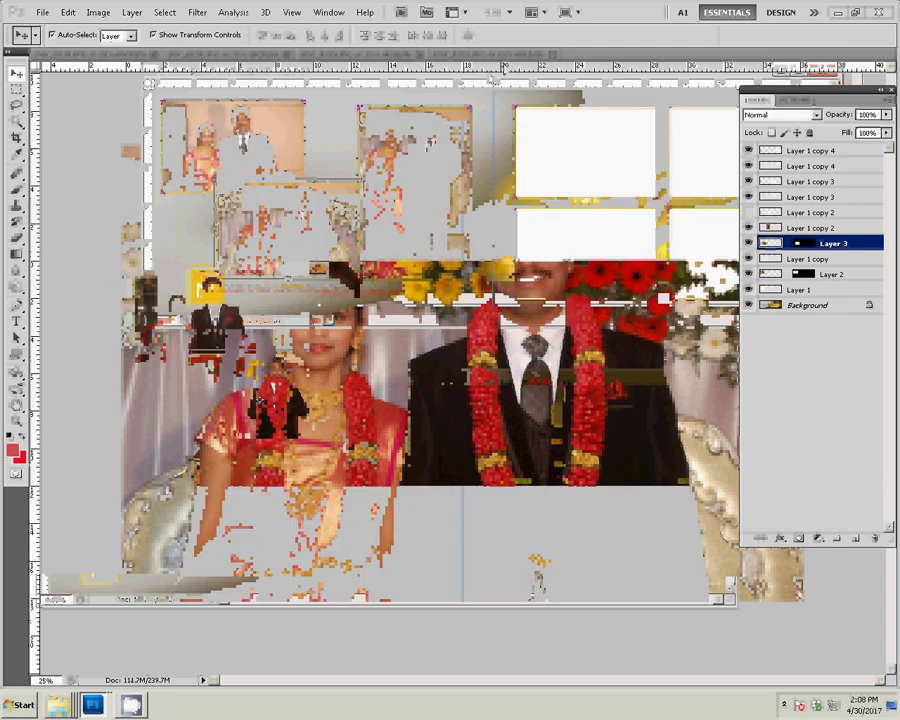
left_click(505, 54)
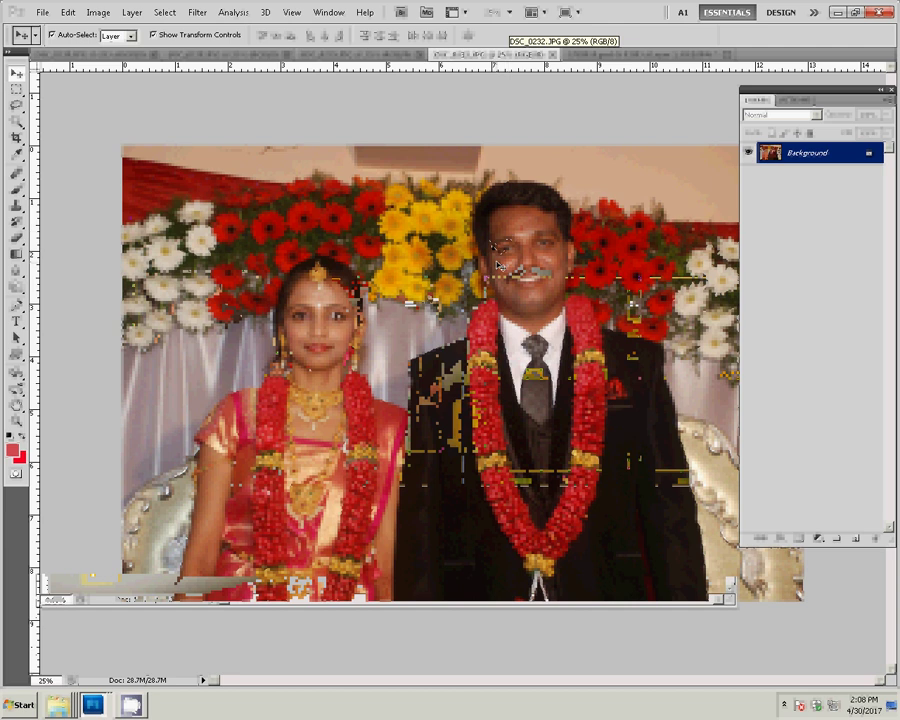
key("ctrl+alt+i")
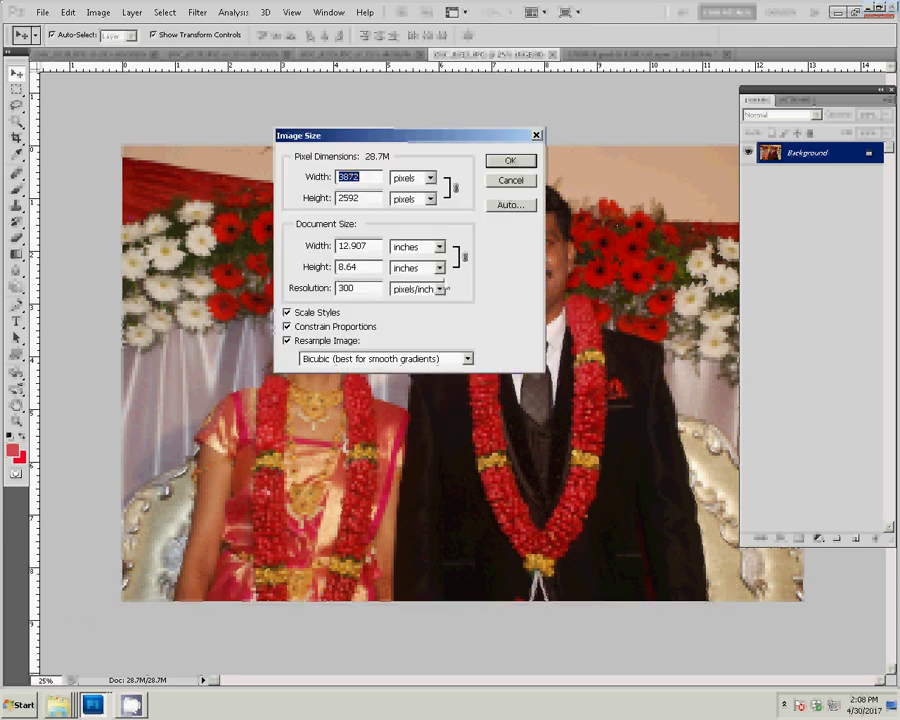
left_click(315, 250)
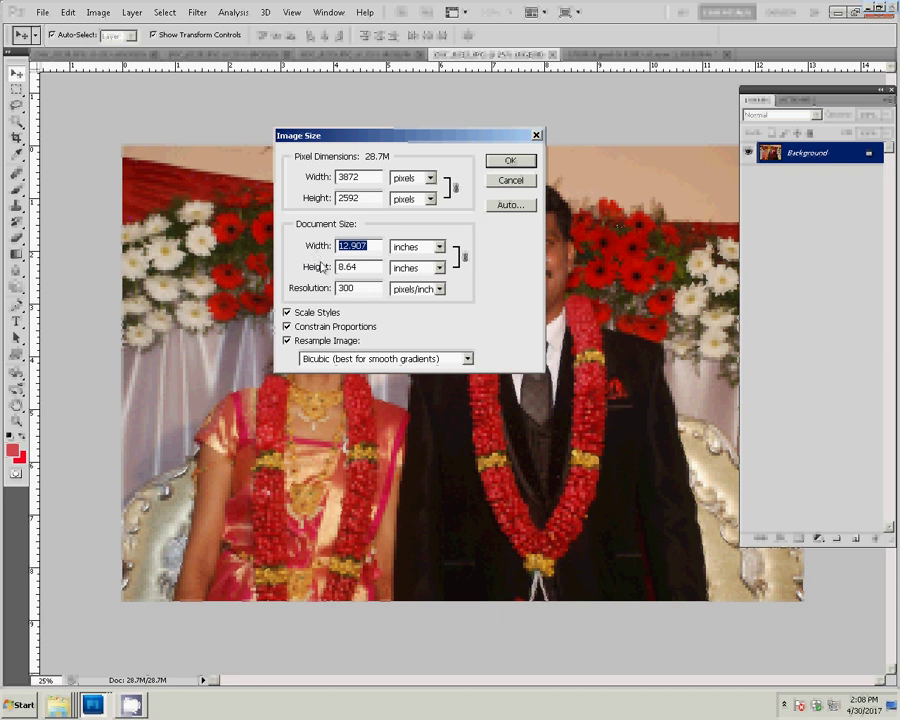
type("8")
left_click(510, 163)
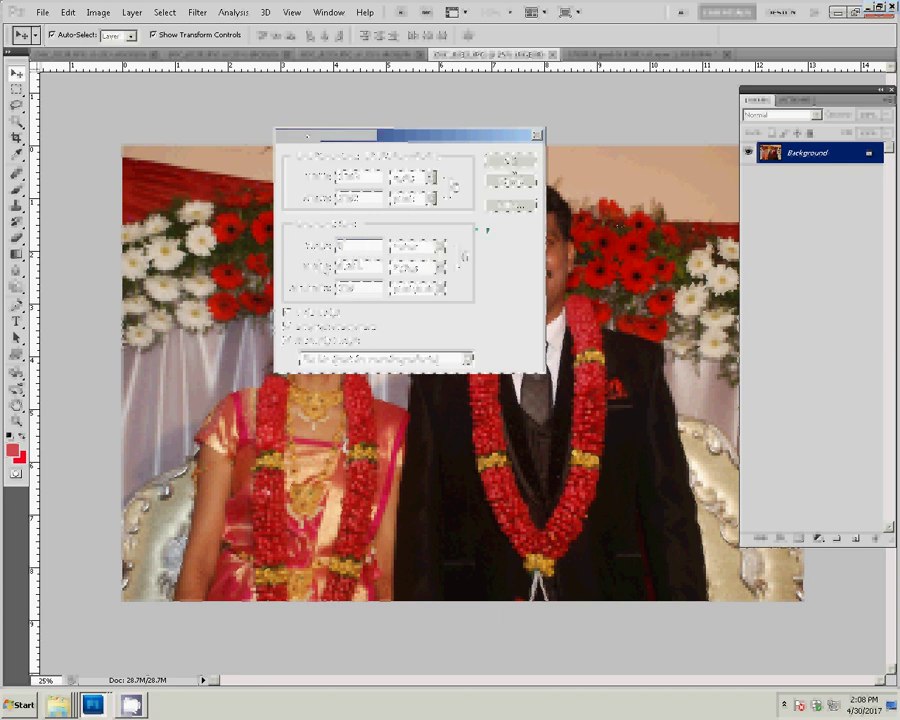
Zoom in on the couple, duplicate the photo to Layer 1, and select Background.
key("z")
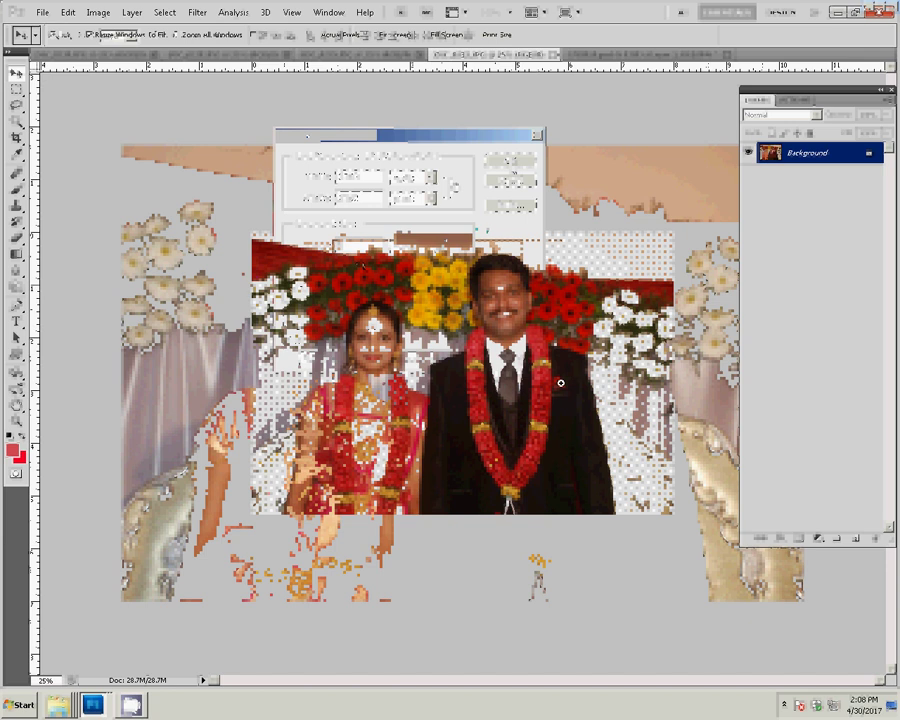
left_click_drag(560, 383, 555, 371)
key("ctrl+j")
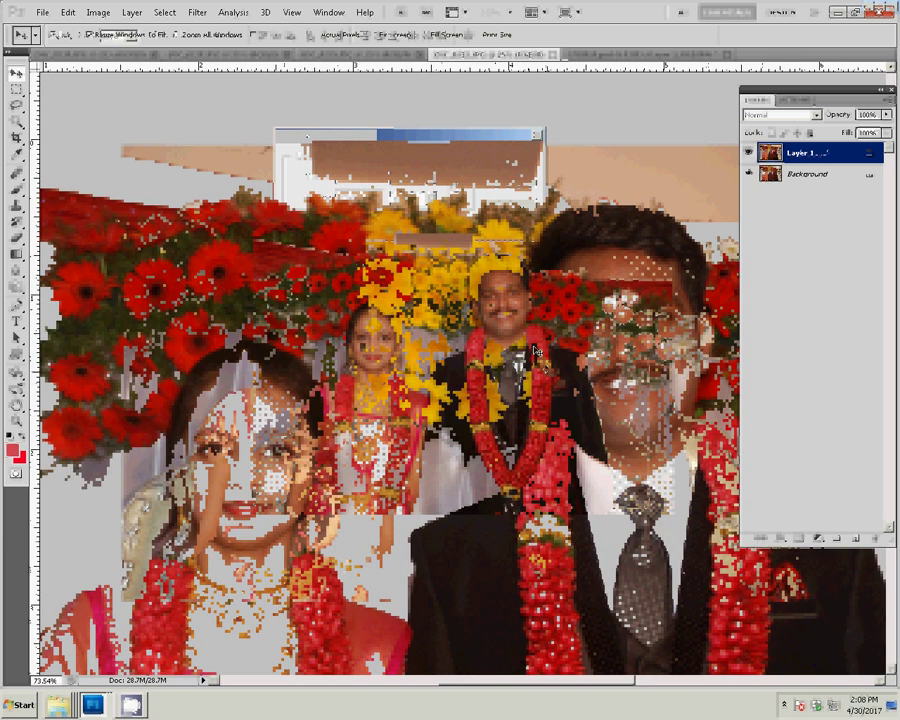
left_click(815, 180)
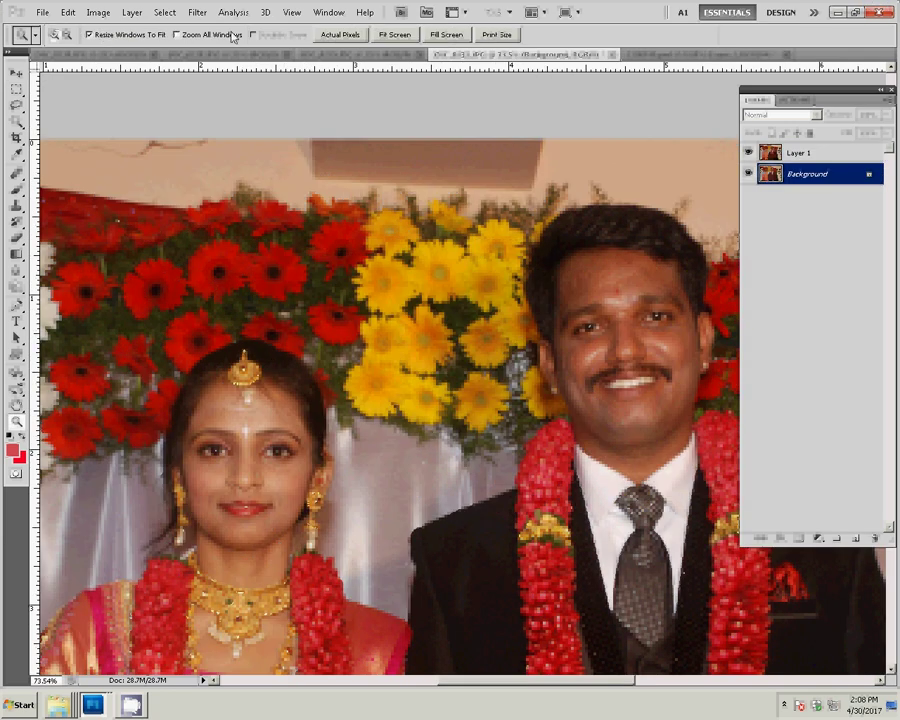
left_click(197, 12)
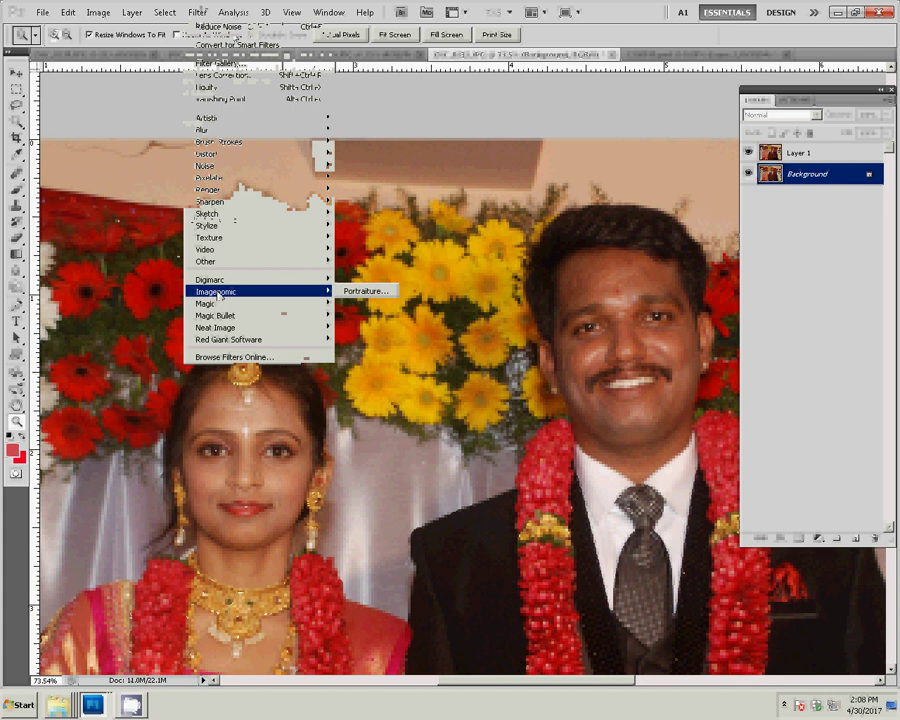
mouse_move(230, 303)
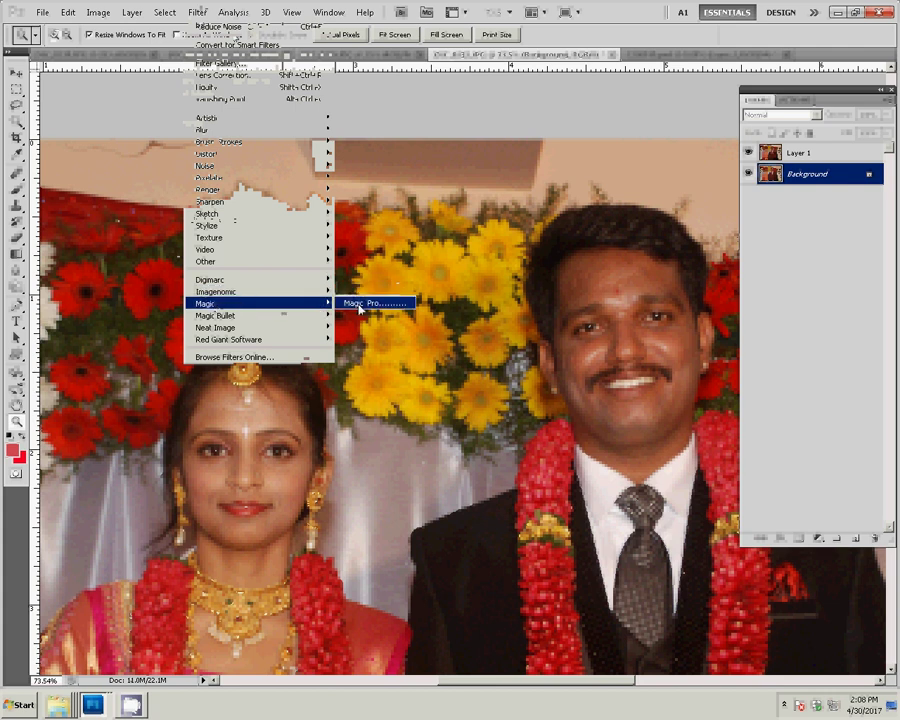
Apply the Magic Pro filter with Graininess 88 to the Background layer.
left_click(375, 302)
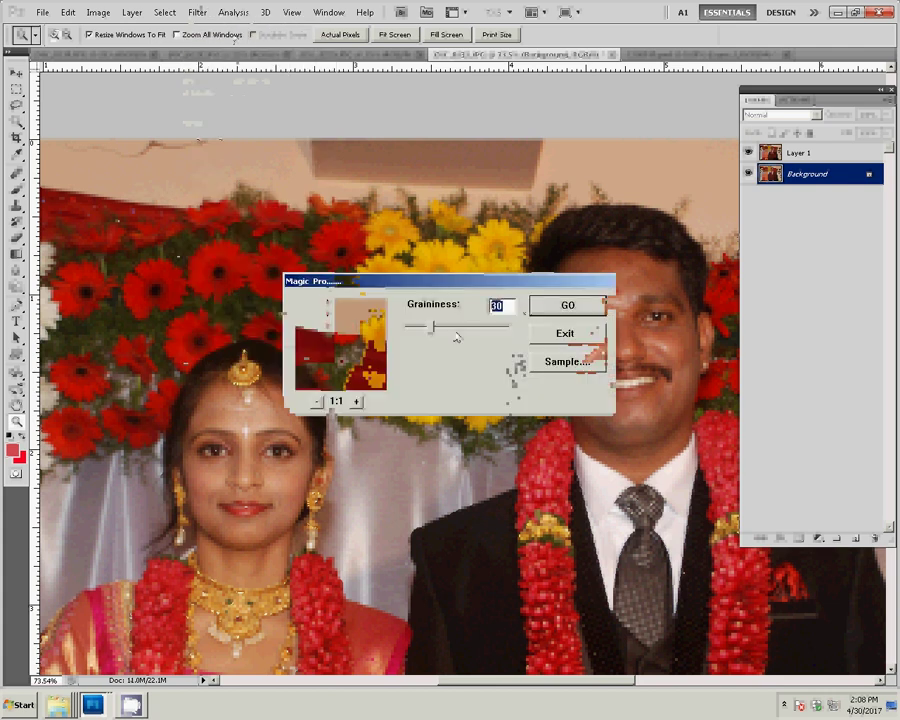
key("Tab")
type("88")
key("Return")
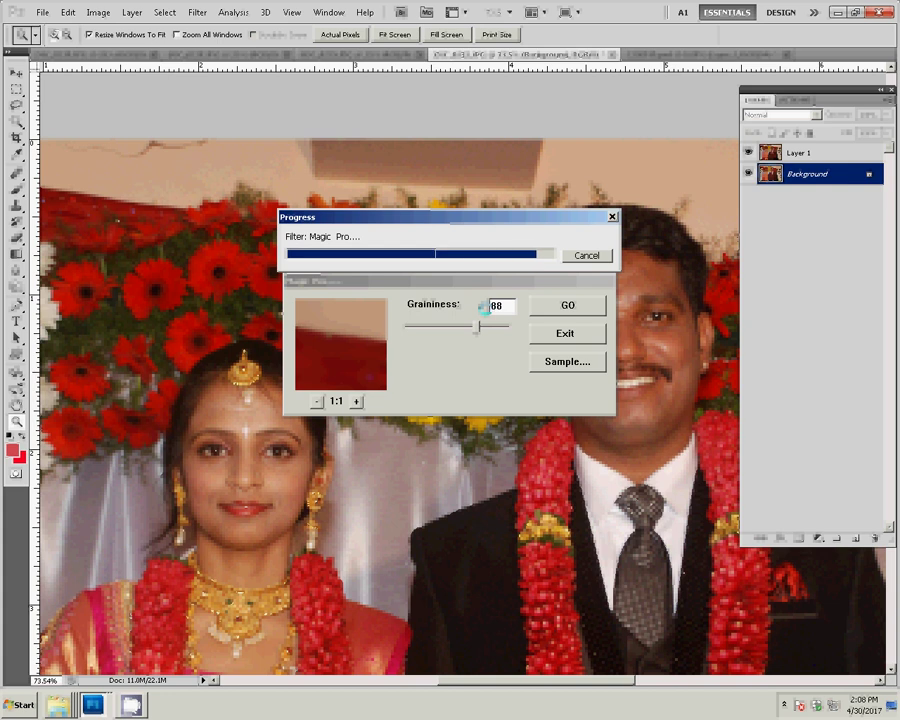
left_click(16, 237)
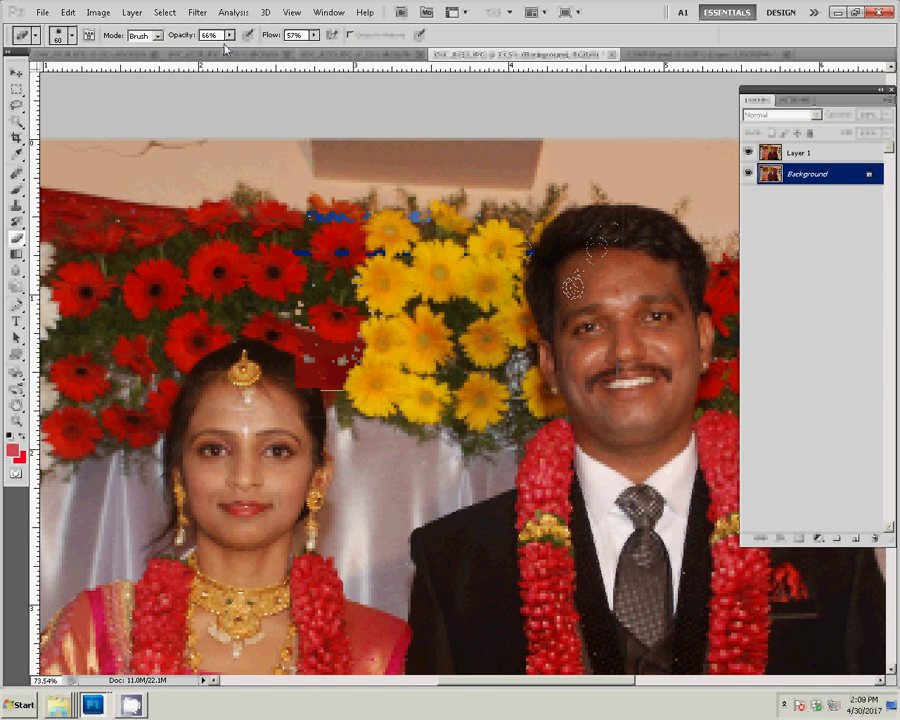
Select Layer 1 and erase over the couple to reveal the smoothed Background beneath.
left_click(797, 158)
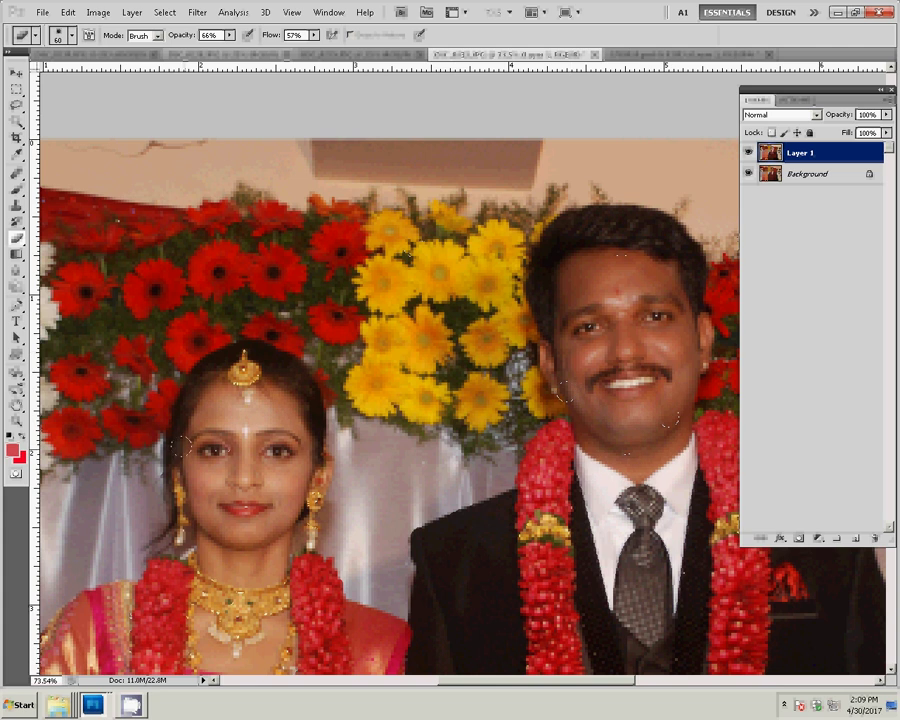
left_click(180, 445)
Flatten DSC_0232, confirm its image size, copy the whole photo, and close it unsaved.
key("ctrl+shift+e")
key("ctrl+alt+i")
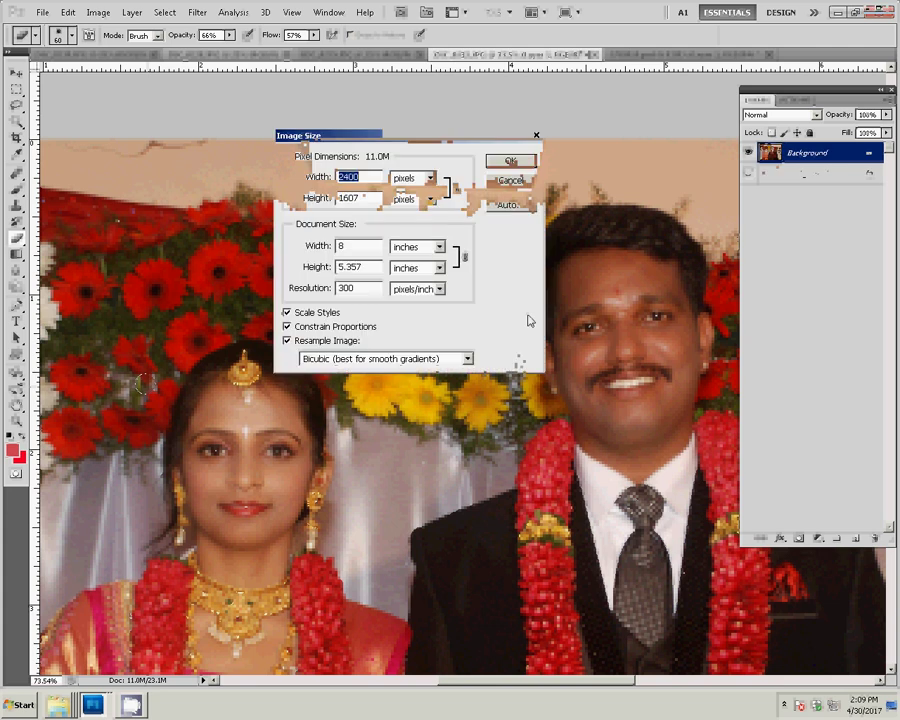
left_click(510, 162)
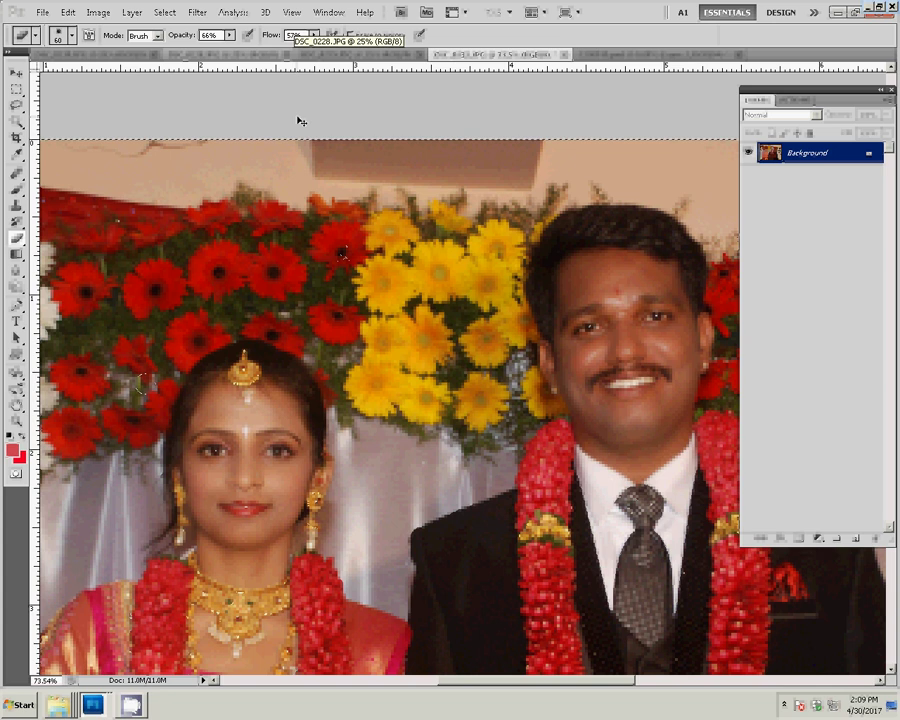
key("alt+BackSpace")
key("ctrl+w")
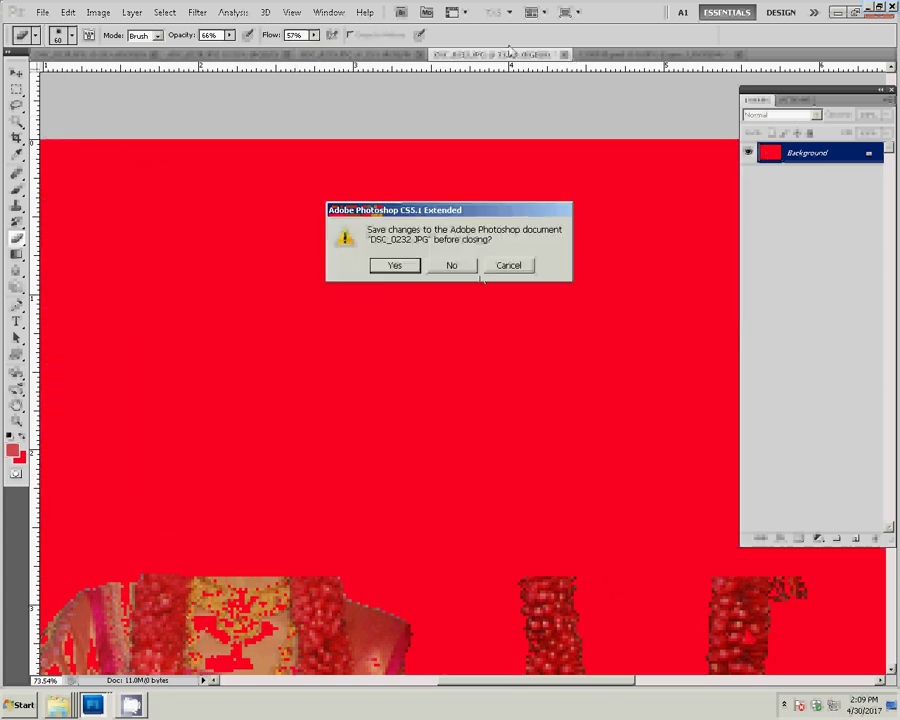
left_click(456, 268)
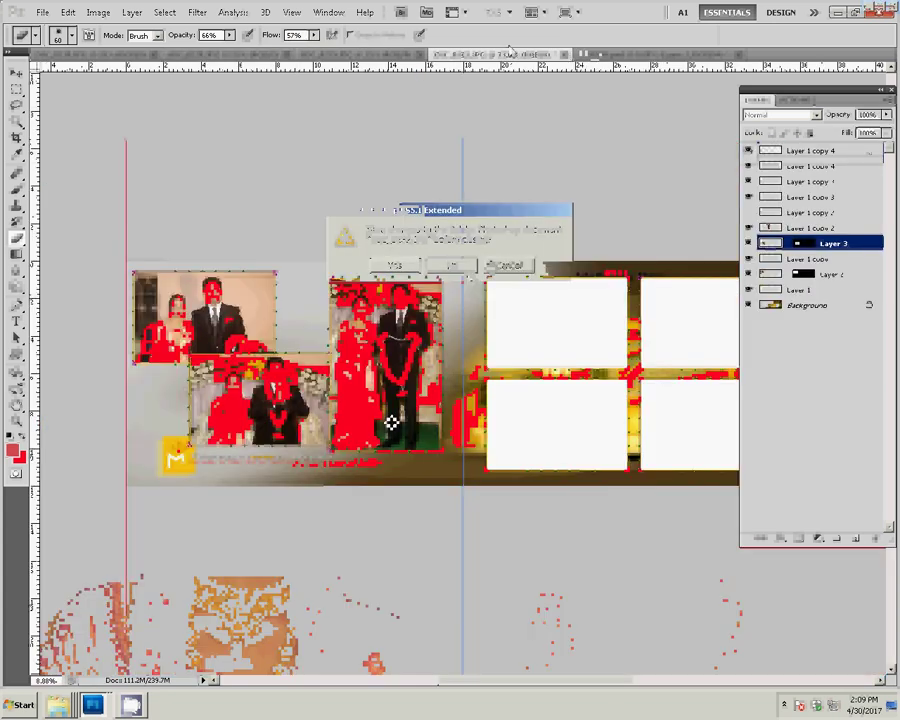
Paste DSC_0232 into the right page's top-left white box as masked Layer 4.
key("v")
left_click(563, 327)
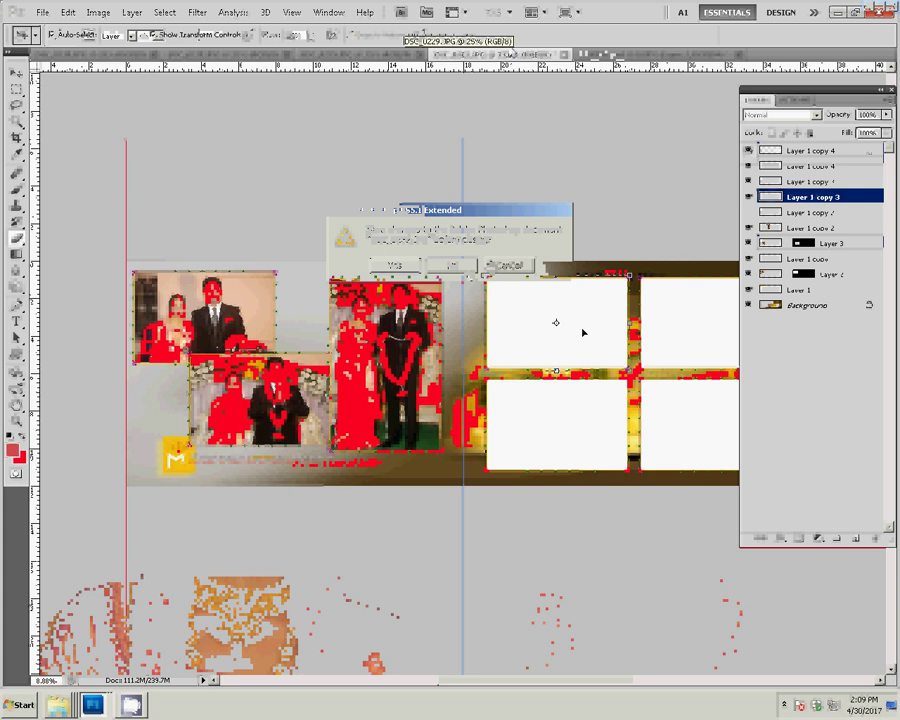
key("w")
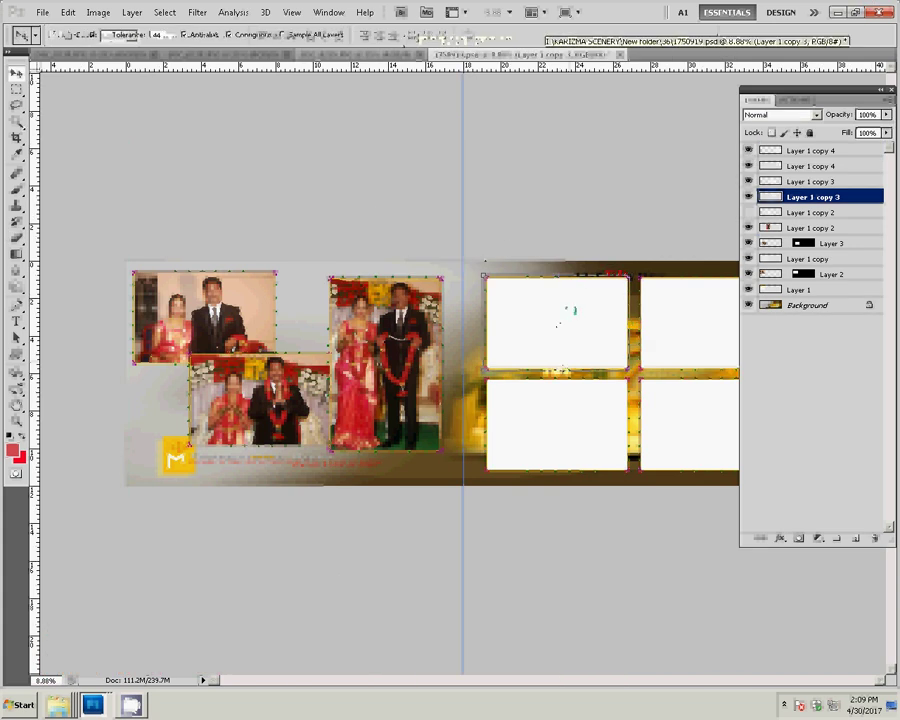
left_click(566, 308)
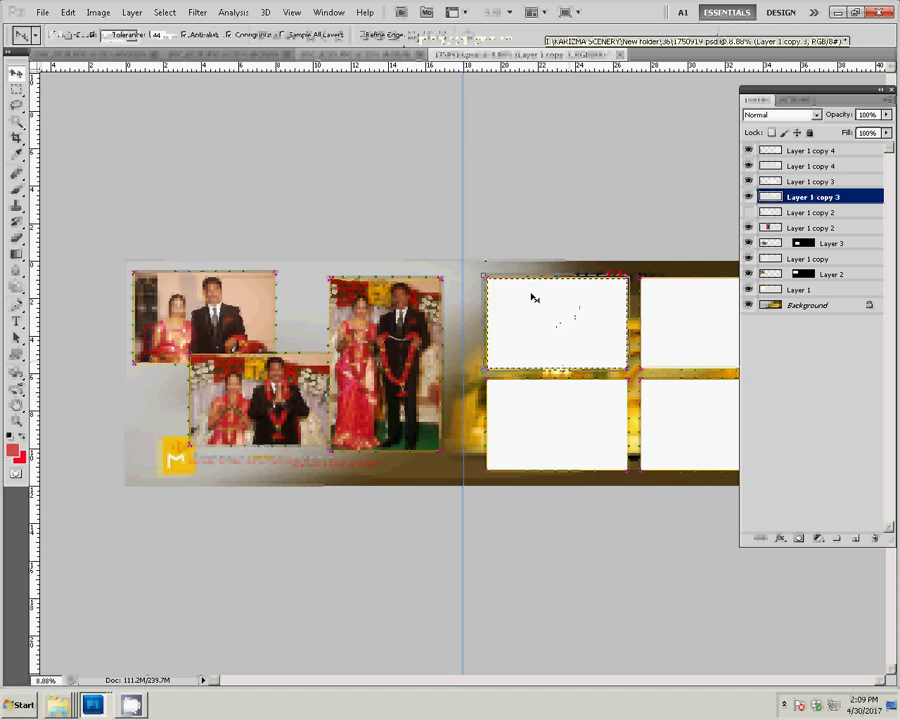
key("ctrl+shift+v")
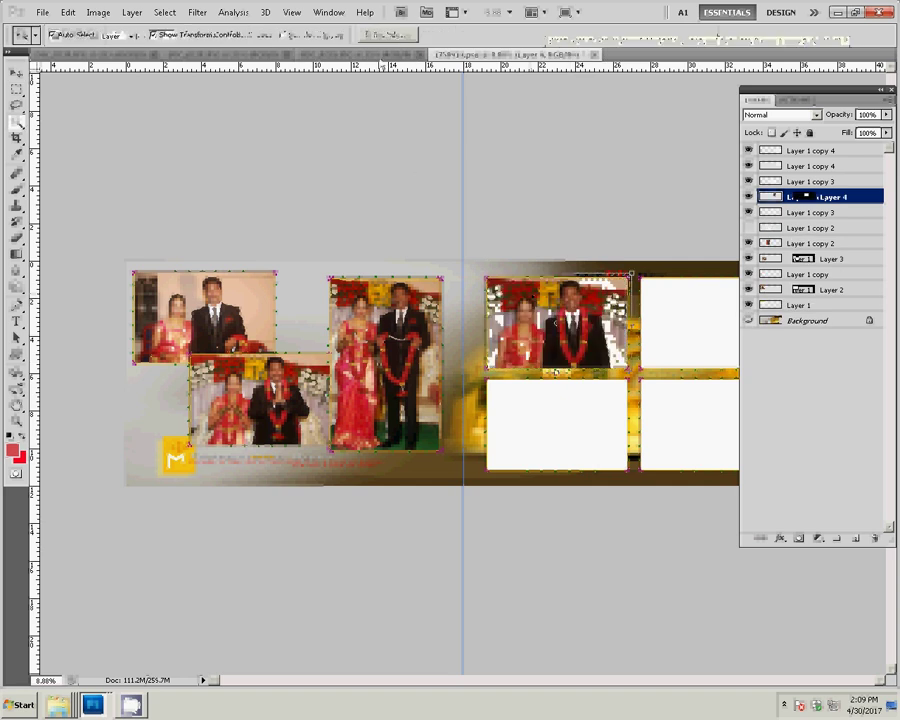
Switch to the next couple photo, DSC_0229, and resize it to 8 inches wide.
key("ctrl+Tab")
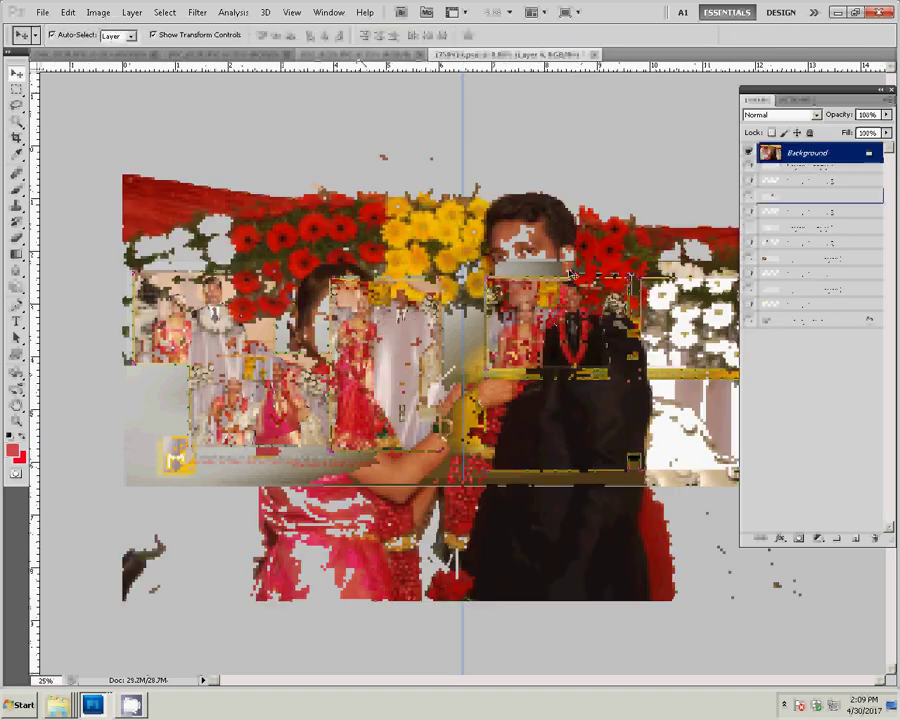
key("ctrl+alt+i")
double_click(371, 246)
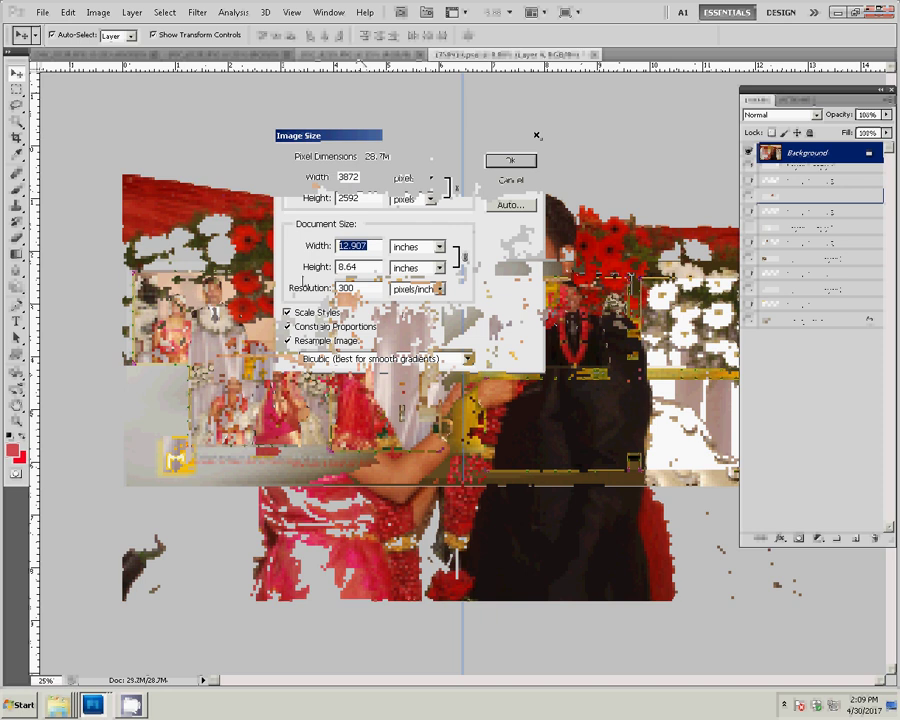
type("8")
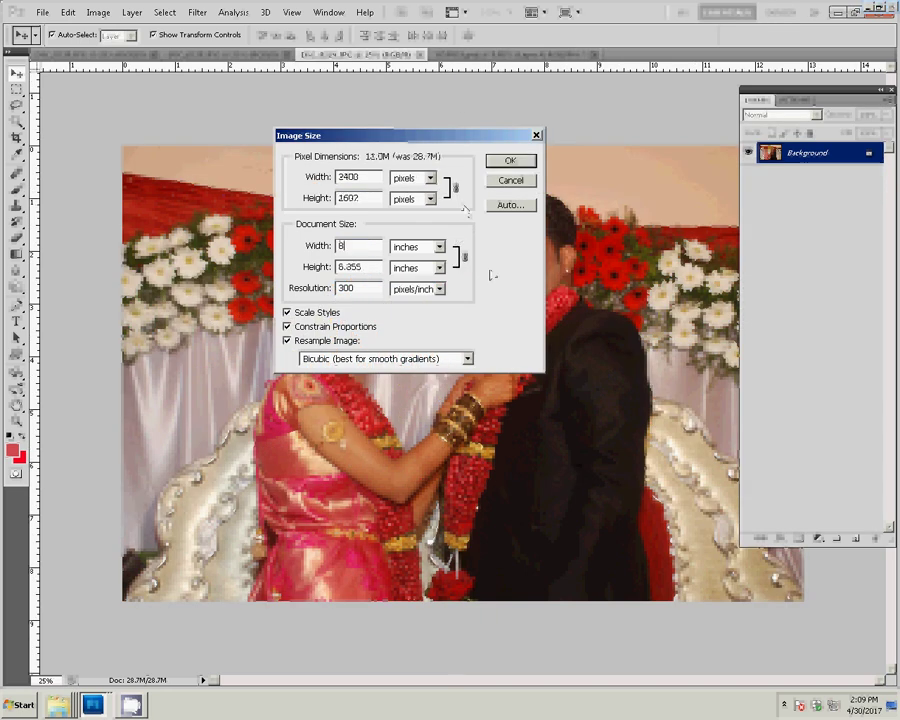
left_click(510, 180)
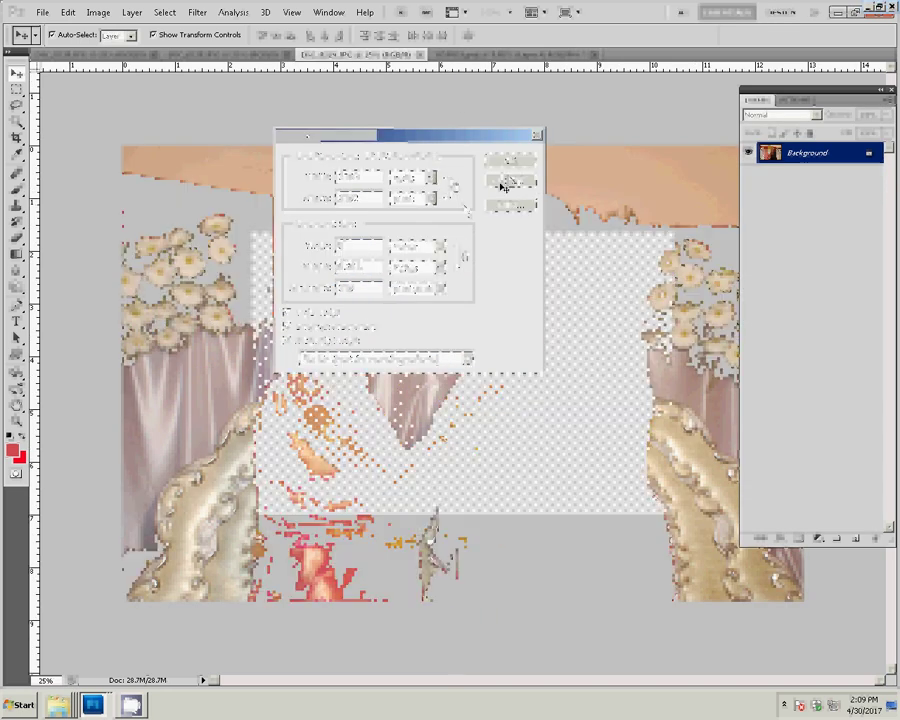
Show the Actions list, zoom the photo to 100% and pick a retouching brush.
left_click(796, 101)
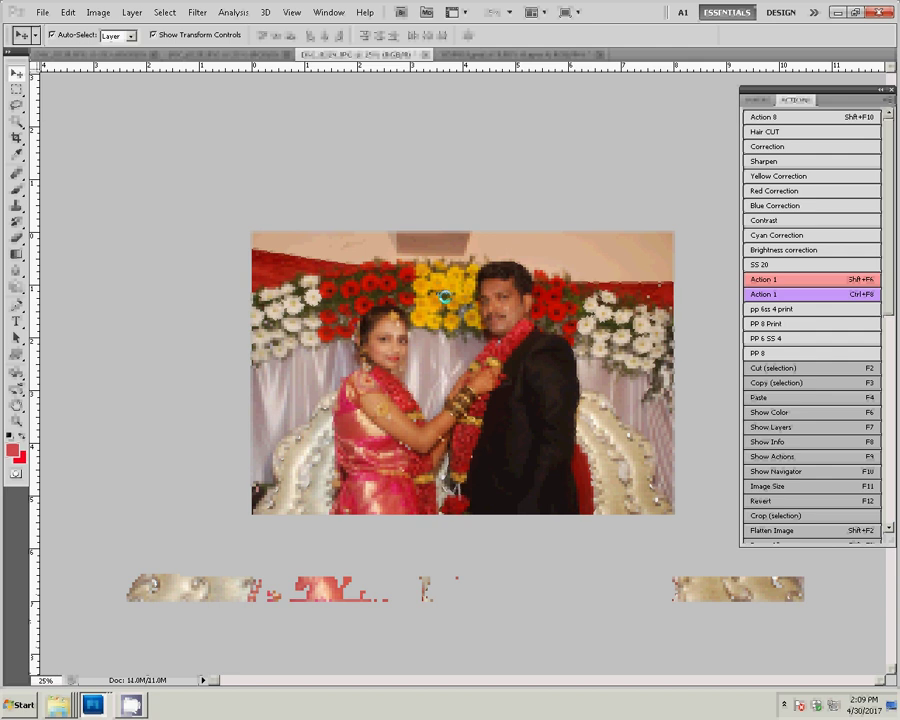
key("z")
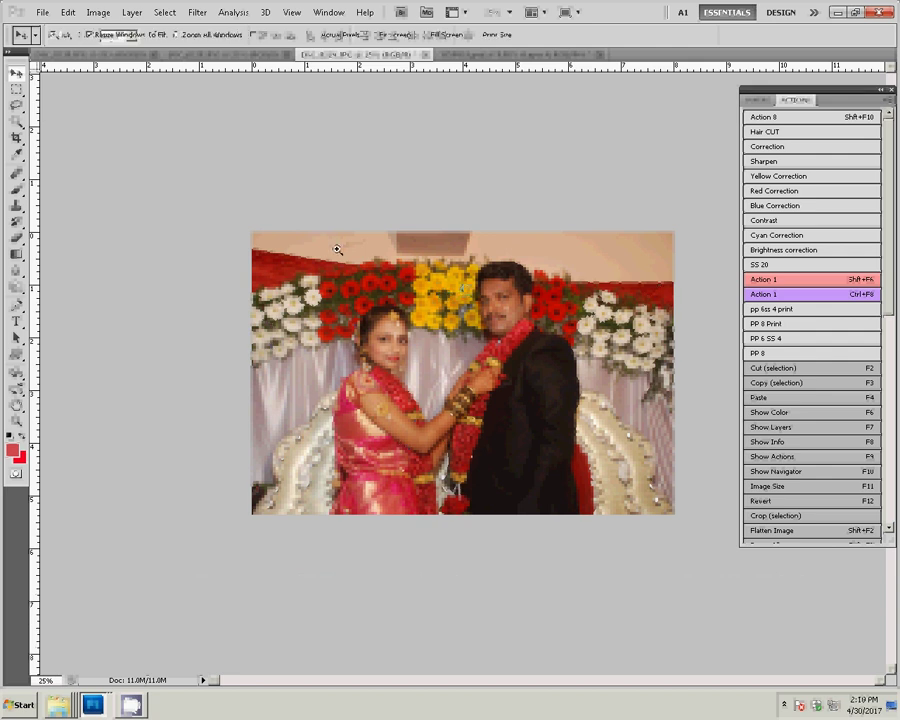
left_click(558, 402)
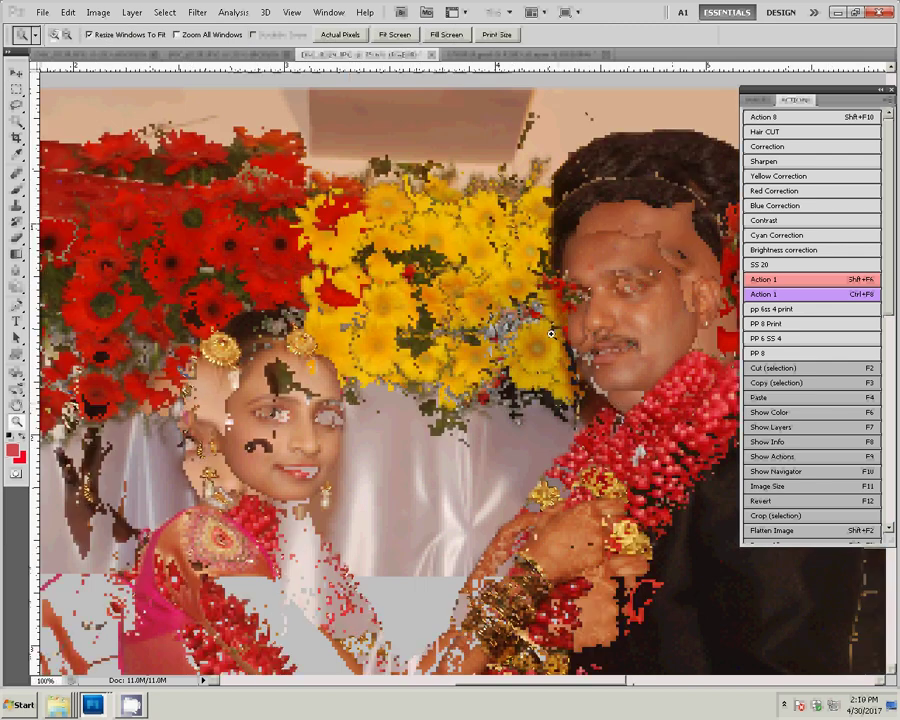
key("r")
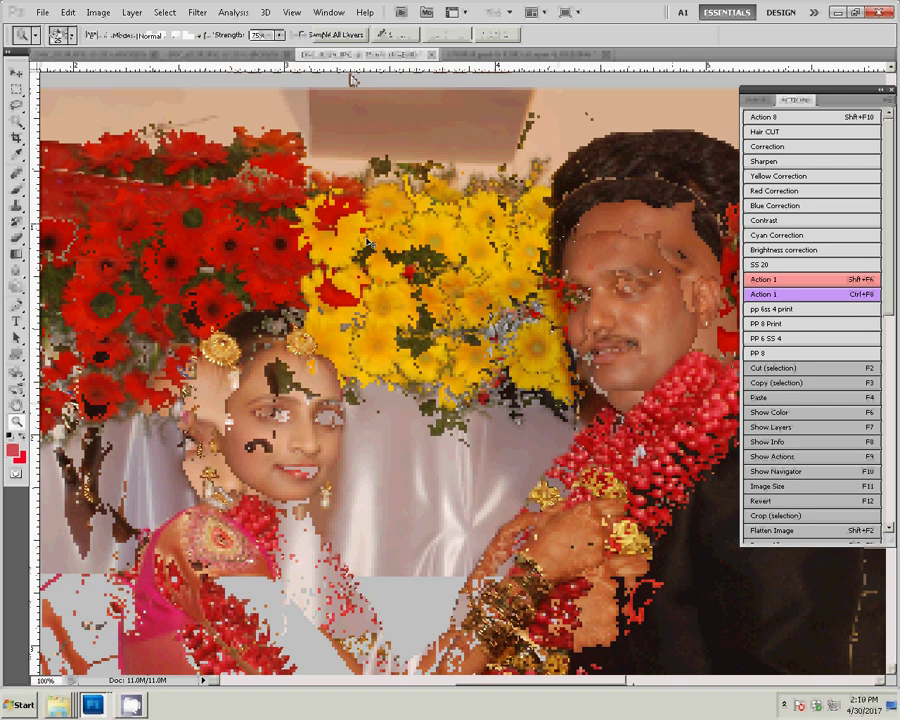
Copy DSC_0229 to the clipboard and close it without saving.
left_click(68, 12)
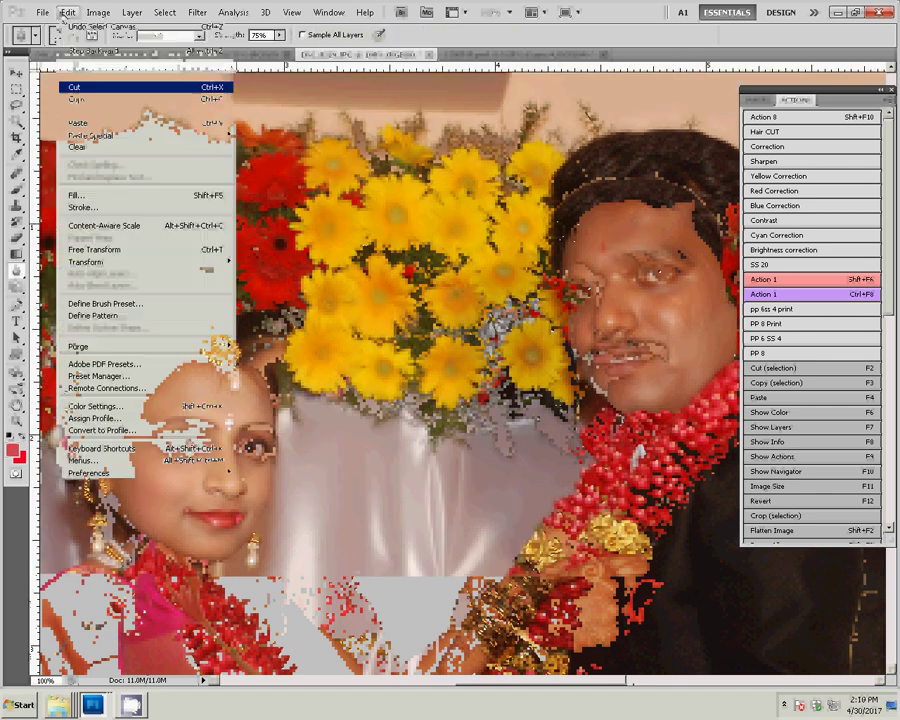
left_click(110, 108)
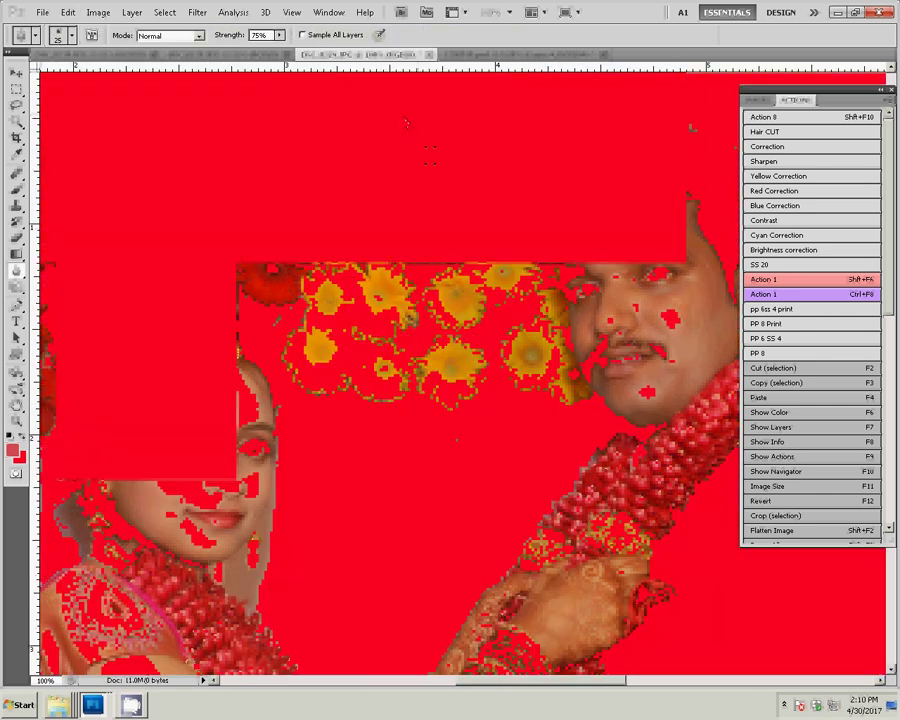
left_click(430, 54)
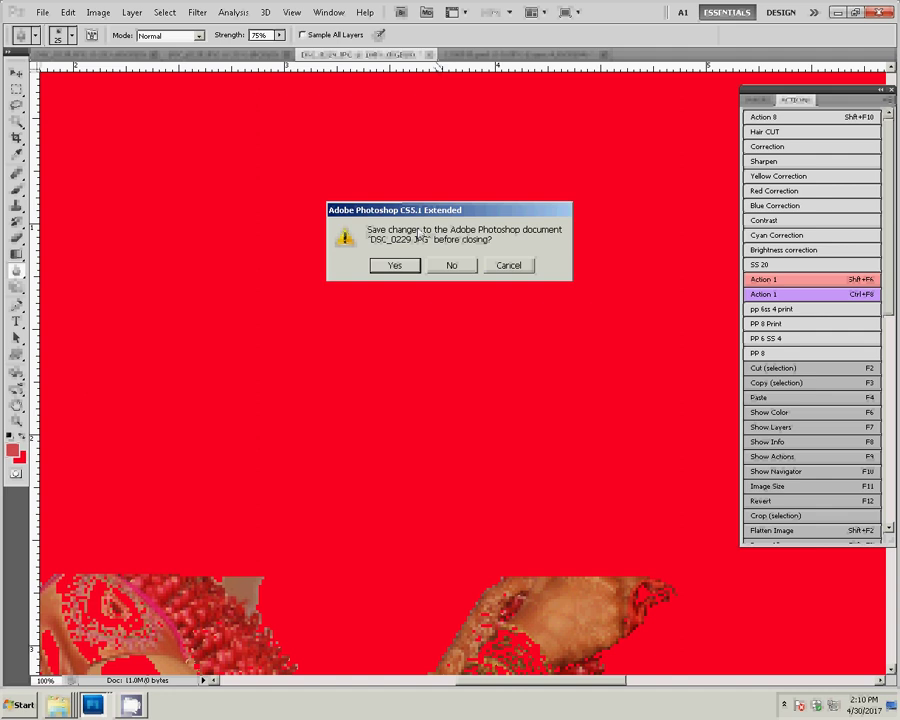
left_click(452, 265)
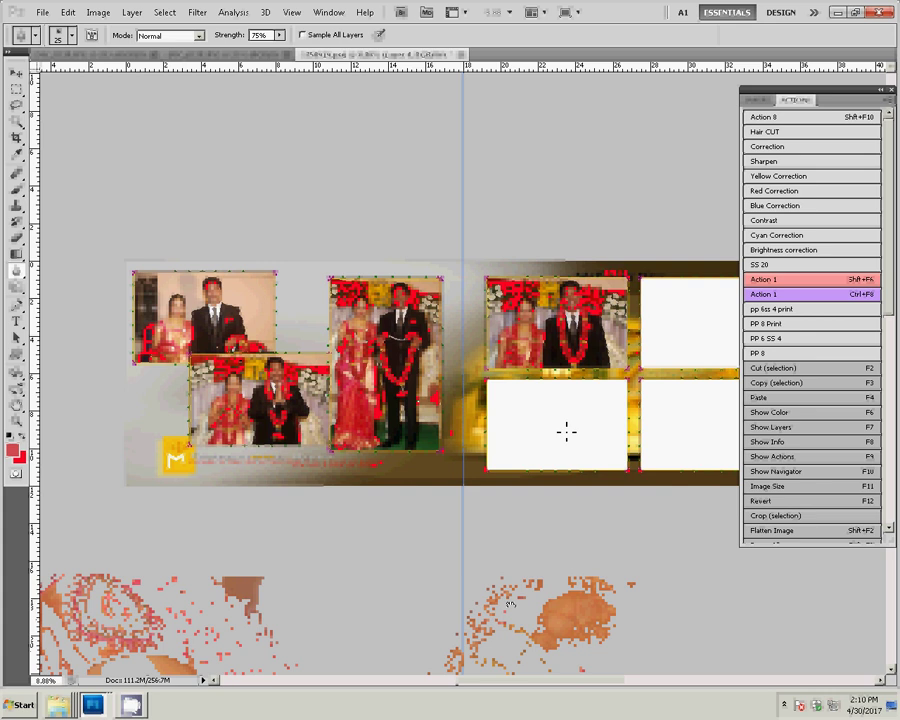
Paste DSC_0229 into the empty lower-left frame of the right page, then bring up the other couple photo.
key("v")
key("w")
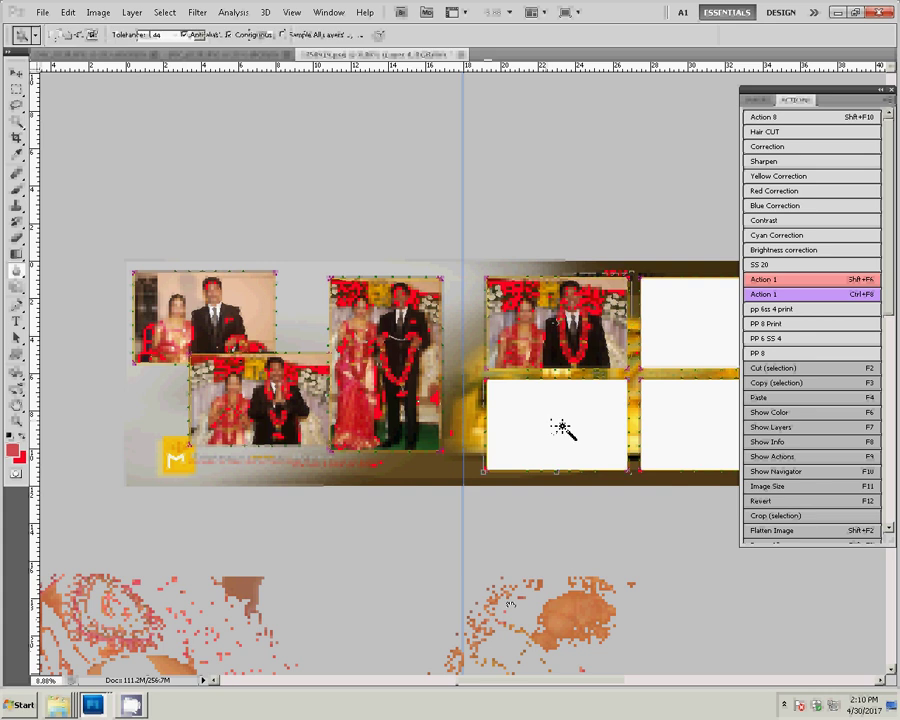
left_click(556, 427)
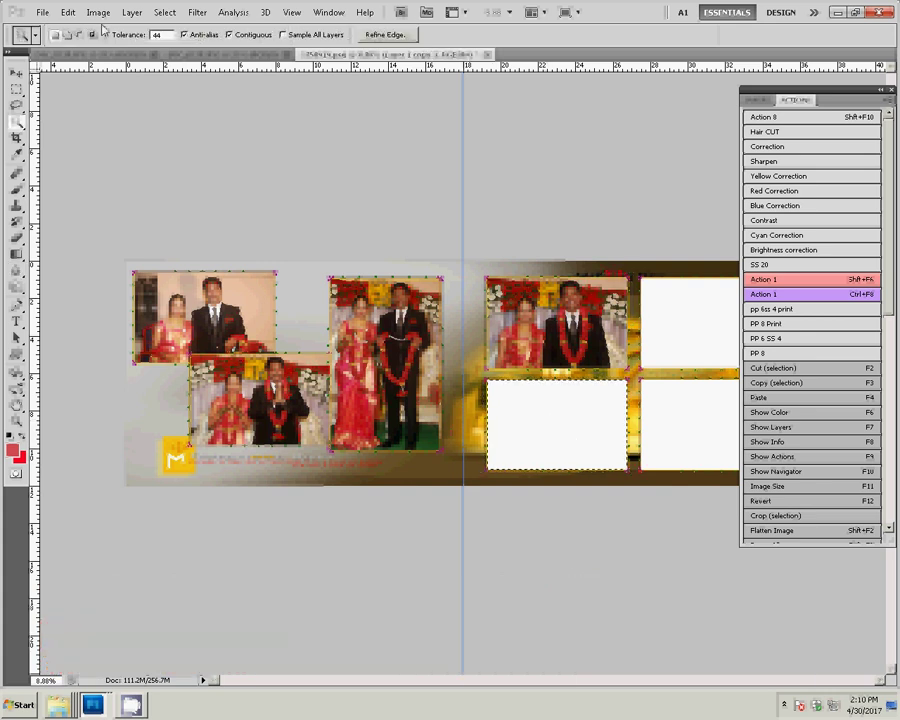
left_click(68, 12)
mouse_move(90, 135)
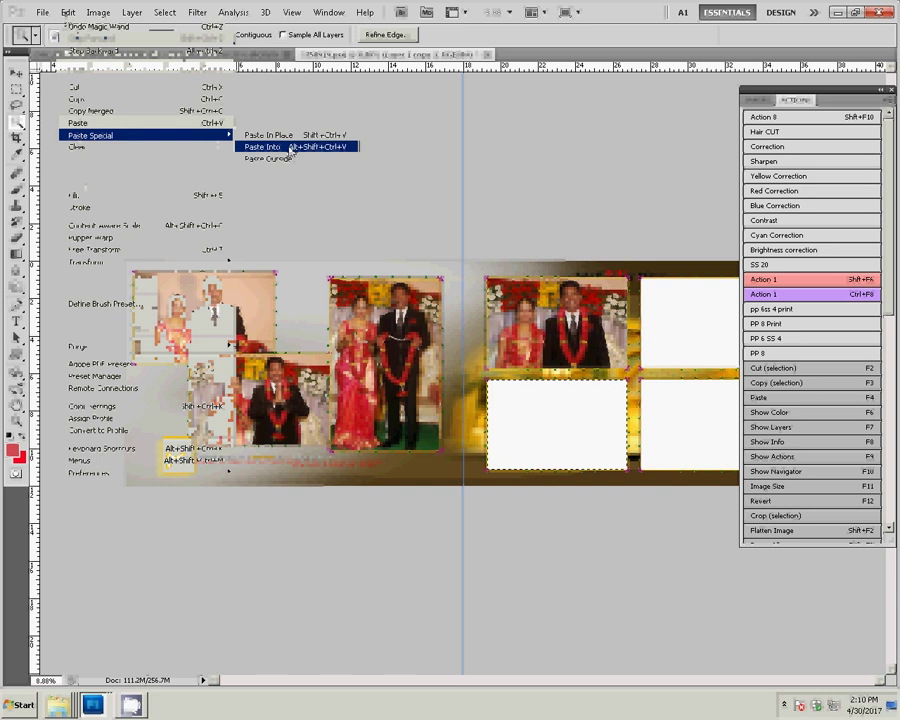
left_click(290, 147)
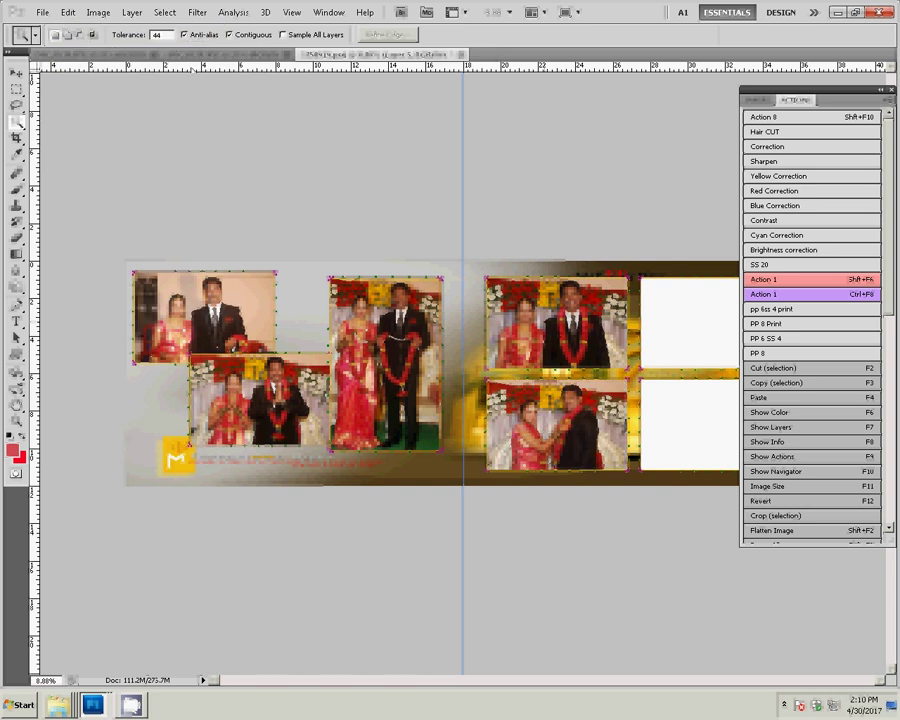
left_click(176, 55)
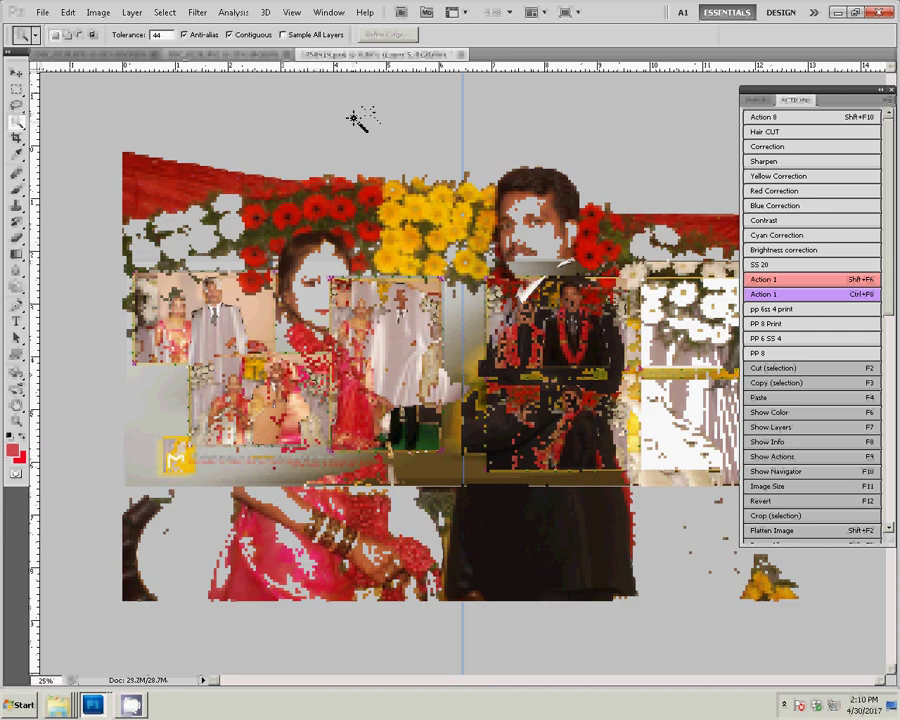
Resize DSC_0228 to 8 inches wide (2400×1607 px), check it zoomed, select all and close unsaved.
key("F11")
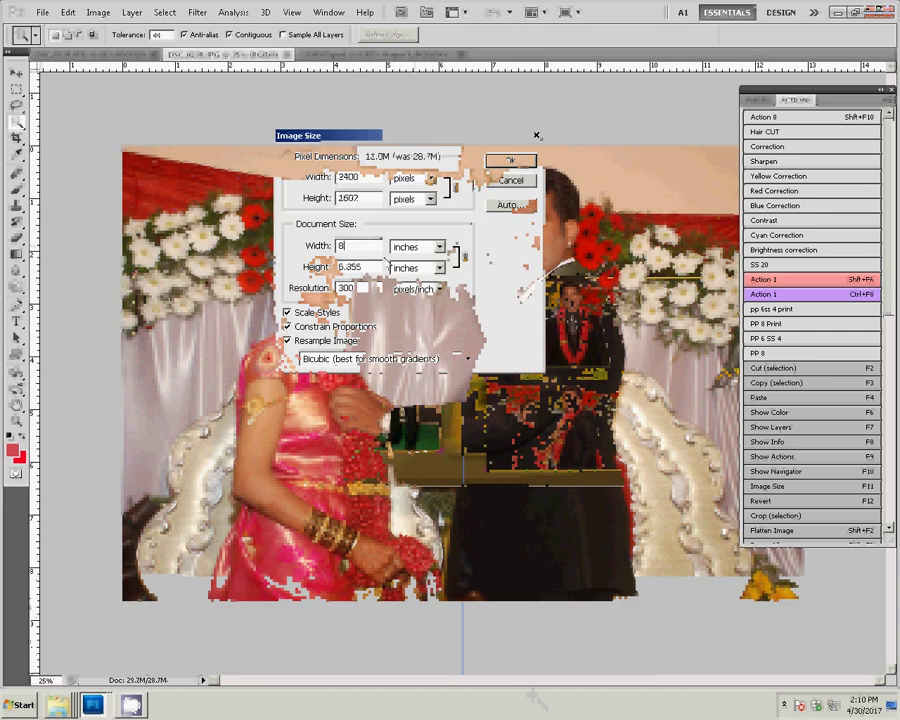
left_click(505, 161)
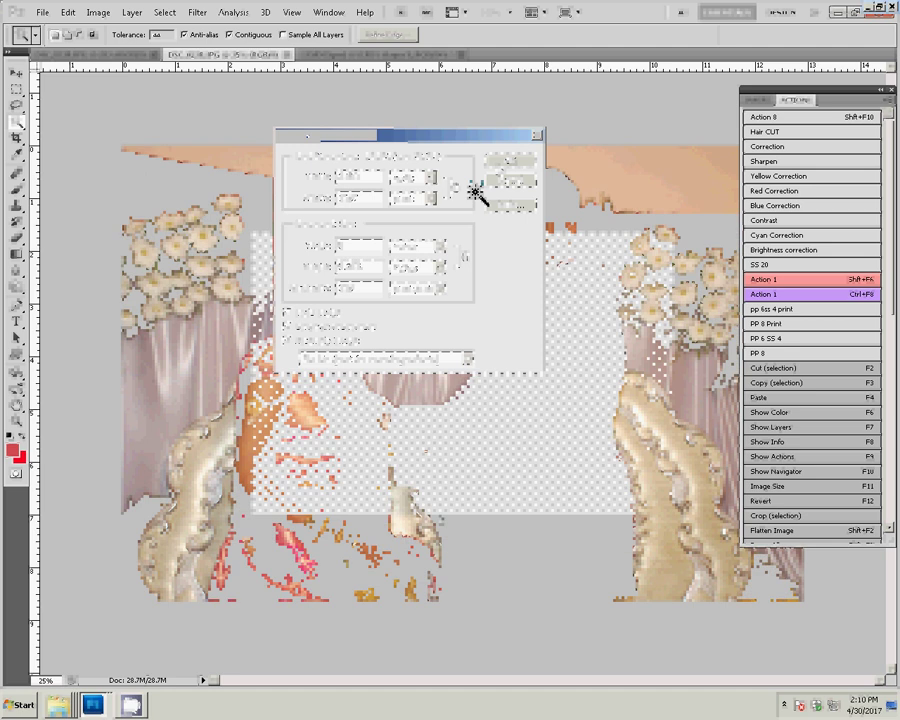
key("z")
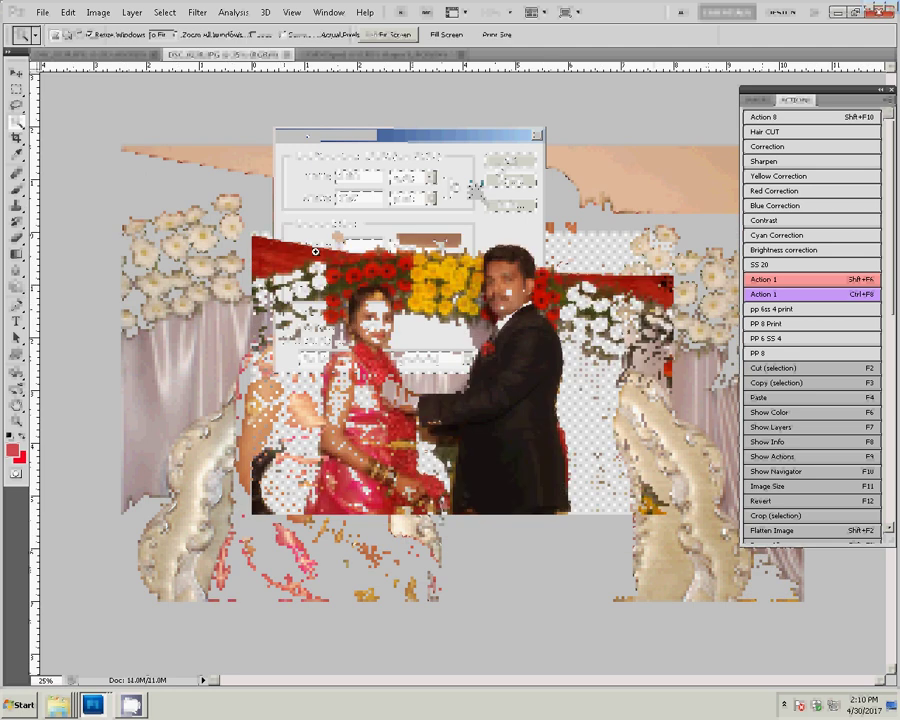
left_click(562, 360)
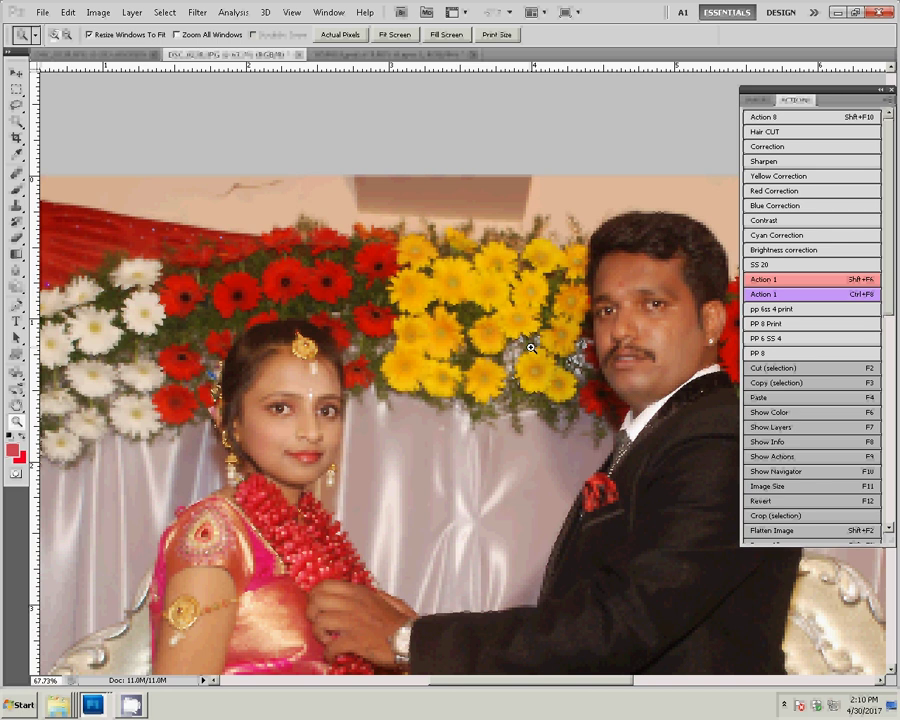
key("ctrl+a")
key("ctrl+w")
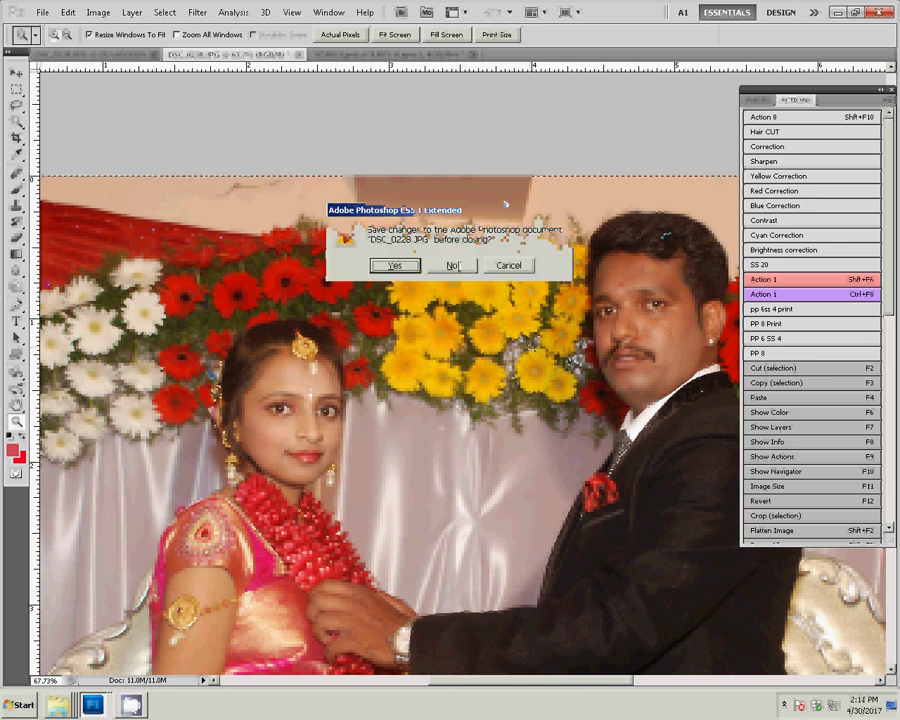
key("n")
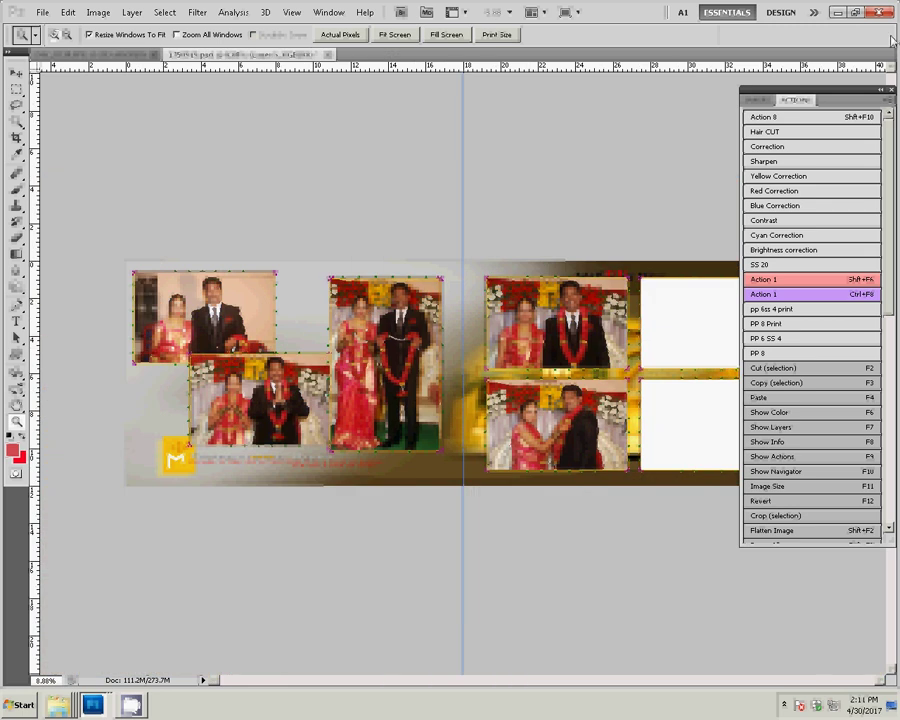
Paste DSC_0228 into the white top-right frame using Paste Into, then bring up DSC_0238.
key("v")
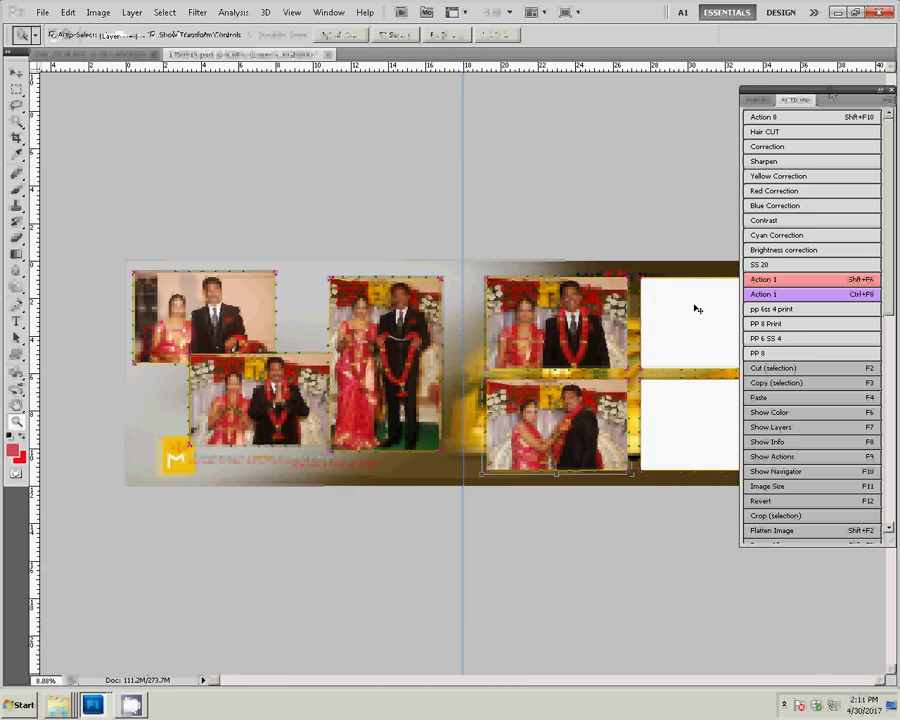
left_click(697, 309)
key("w")
left_click(671, 322)
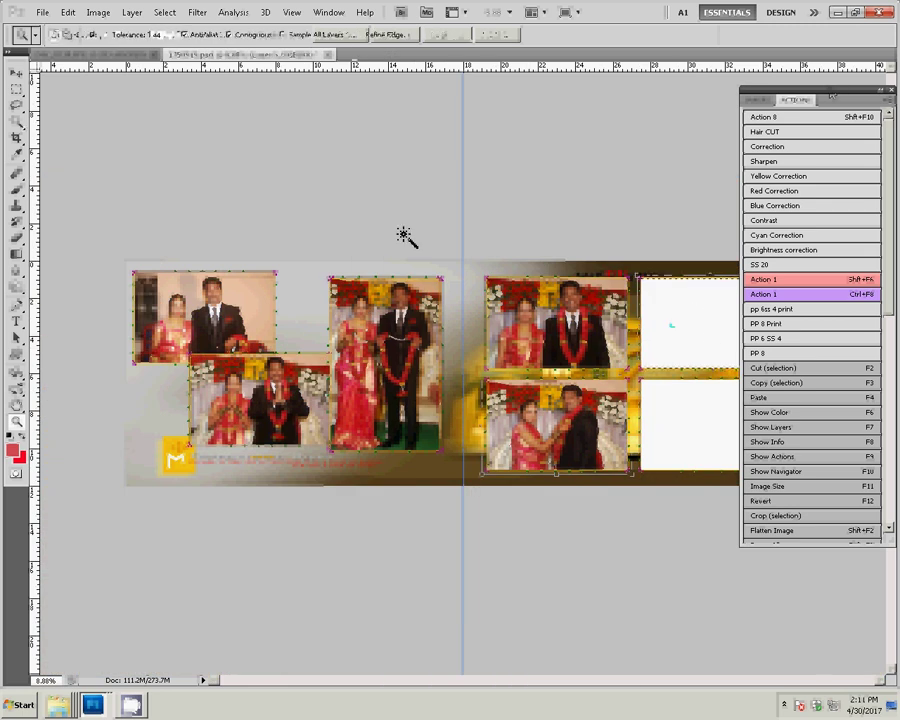
left_click(67, 12)
mouse_move(90, 135)
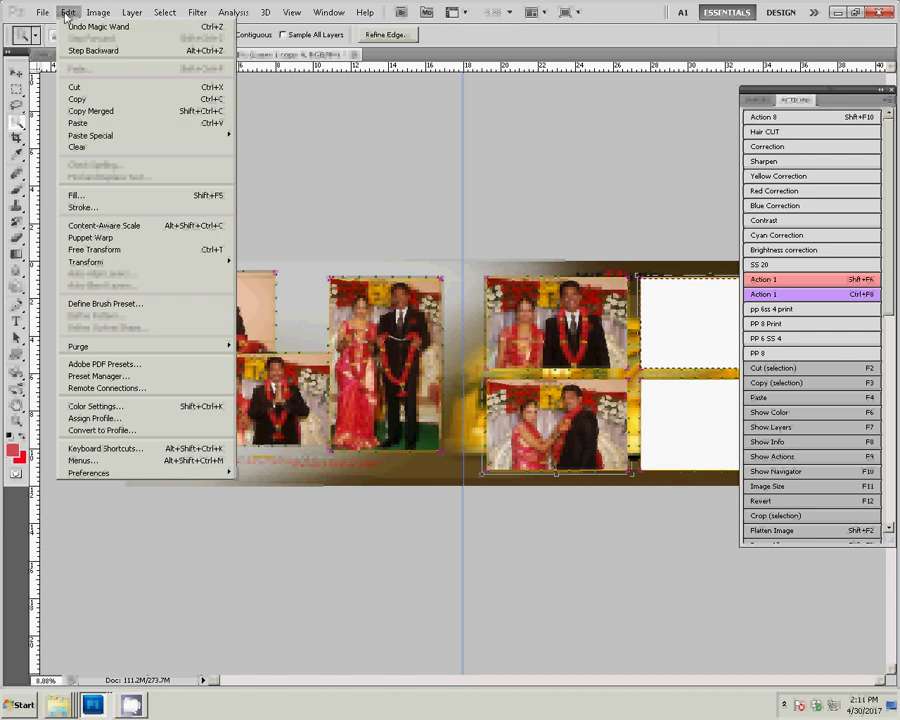
left_click(313, 146)
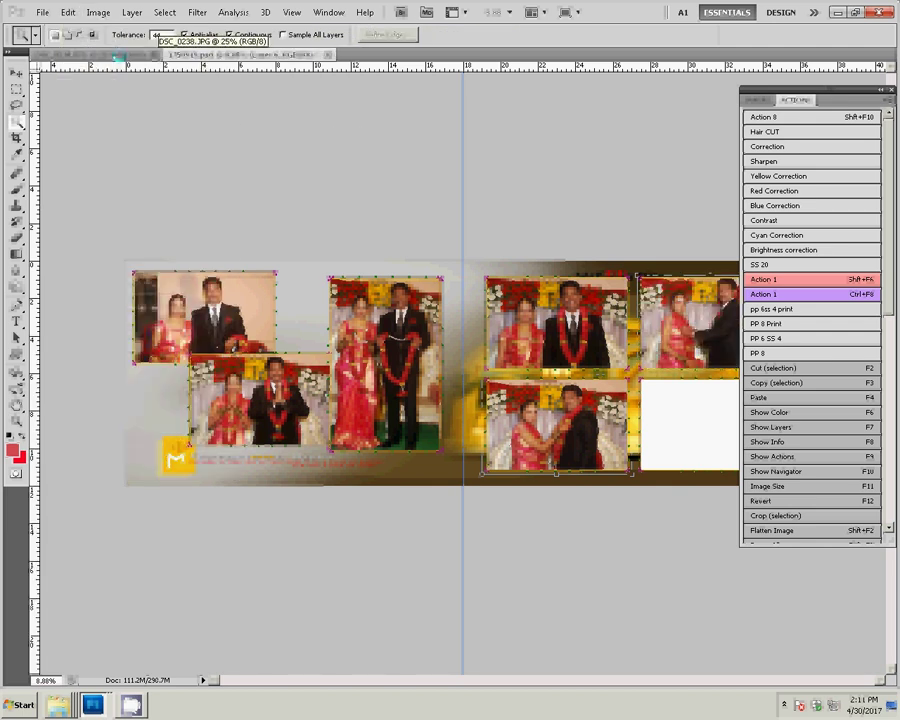
left_click(118, 55)
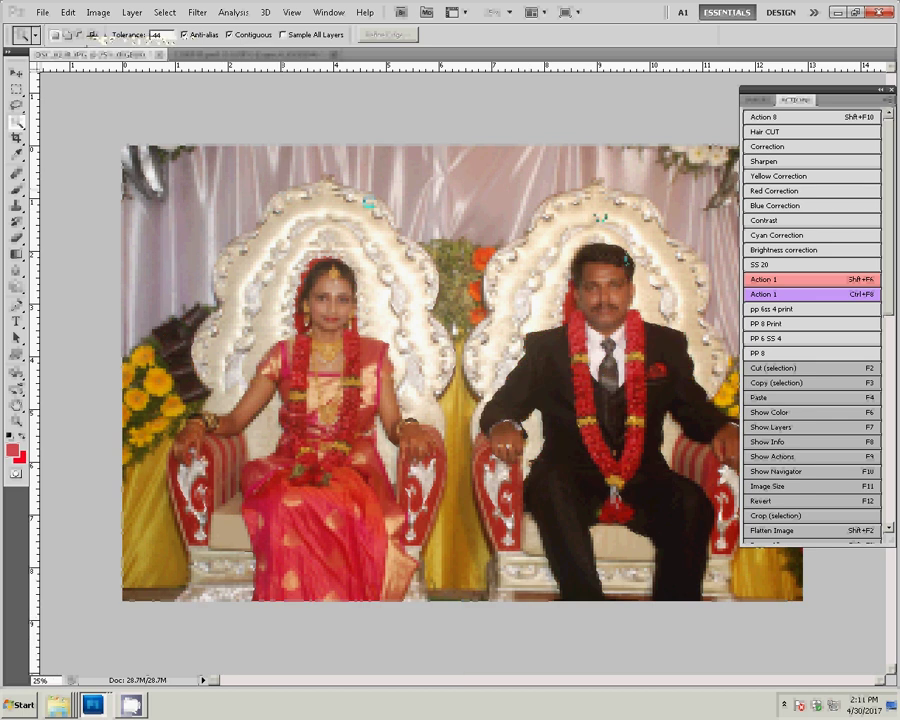
Resize the seated-couple photo DSC_0238 to 8 inches wide.
key("F11")
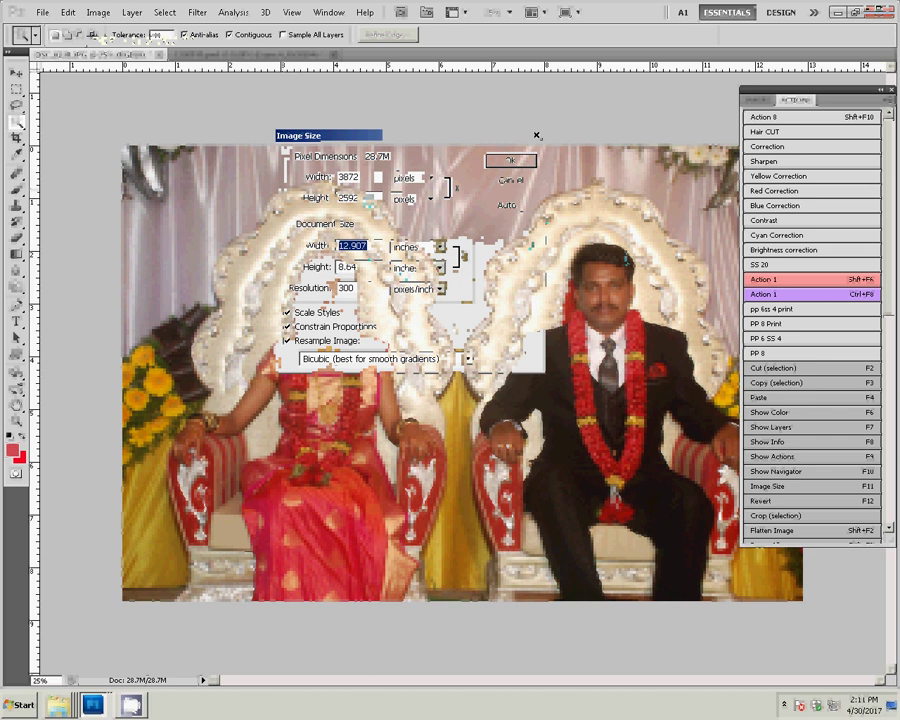
type("8")
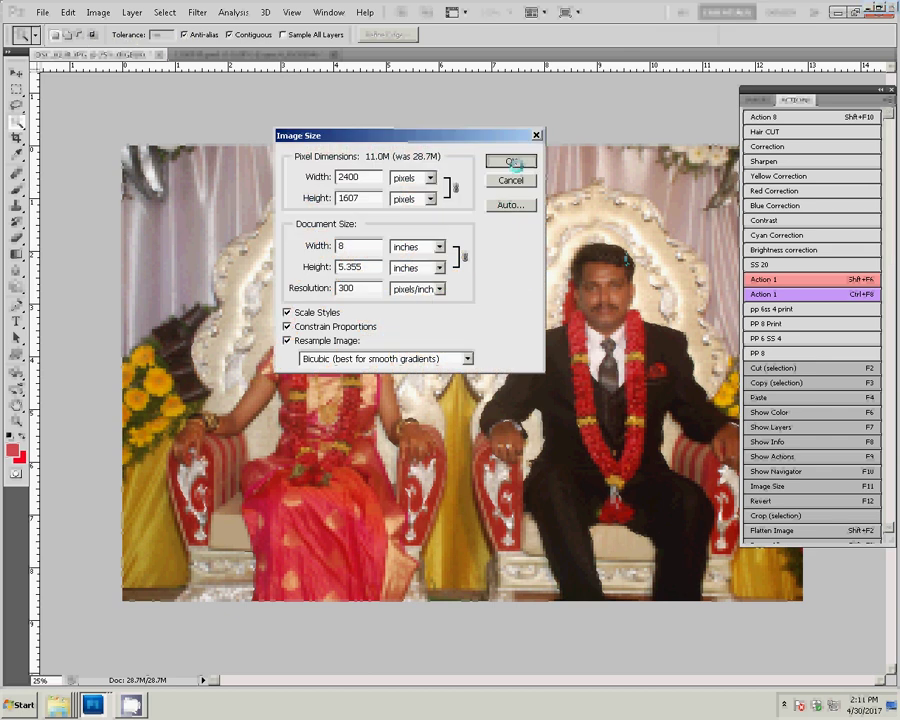
left_click(512, 162)
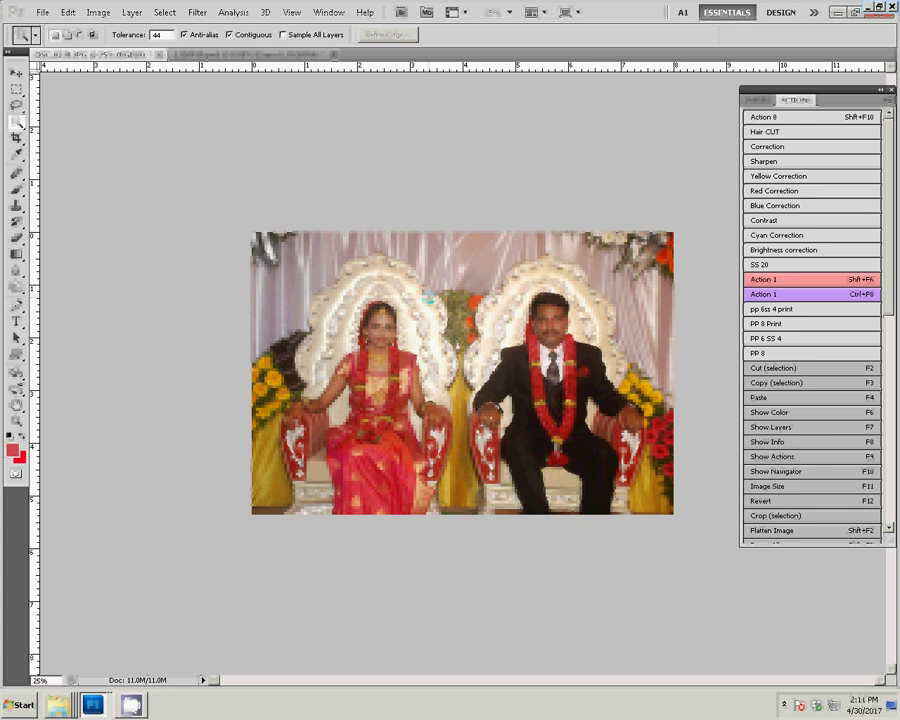
Cut the whole seated-couple photo to the clipboard and close it without saving.
key("ctrl+a")
left_click(68, 12)
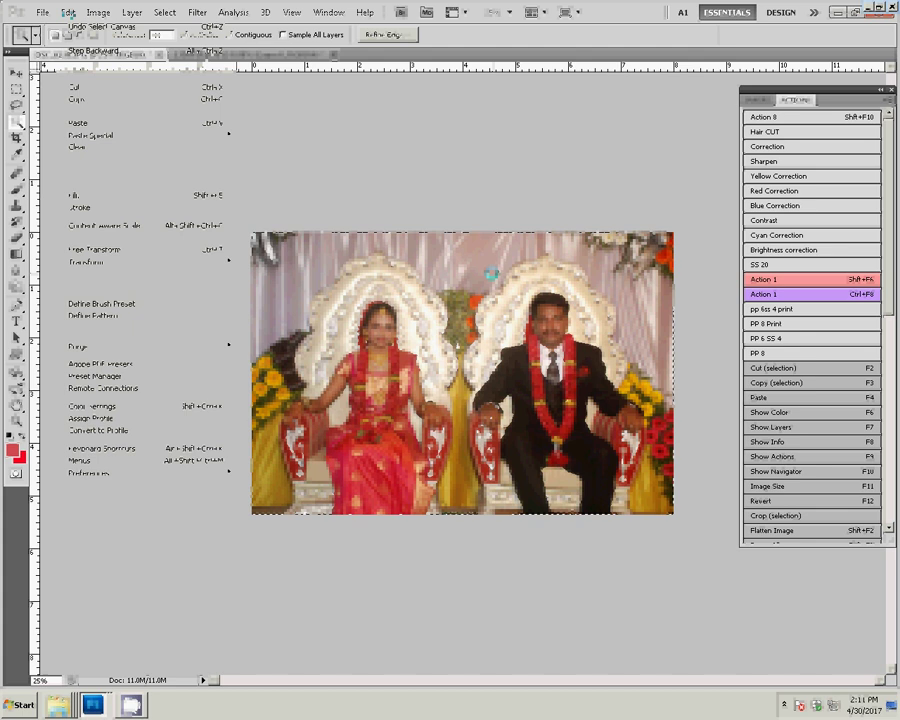
left_click(76, 87)
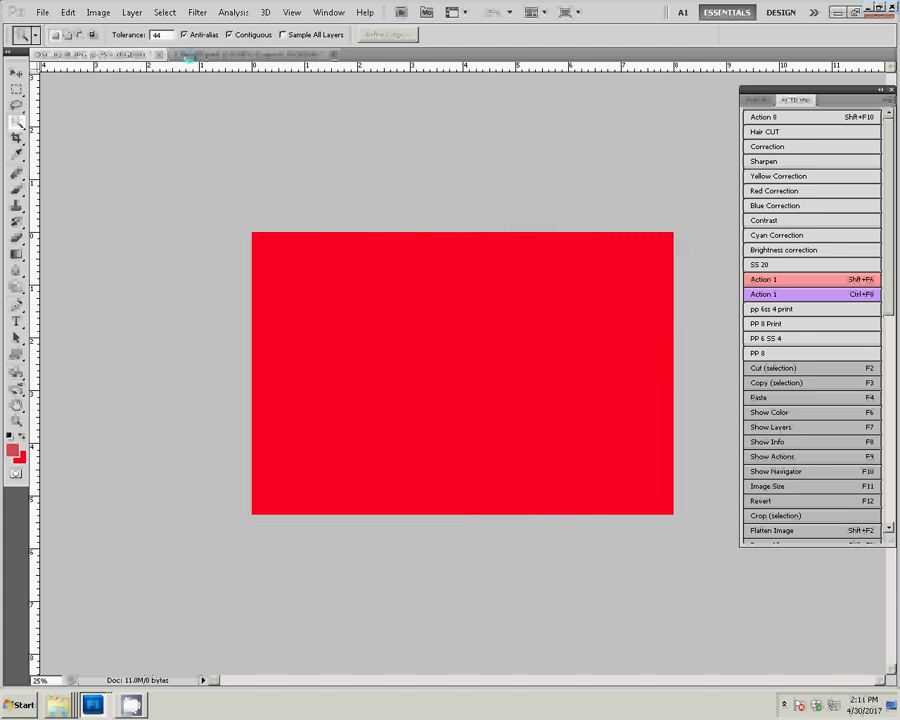
key("ctrl+w")
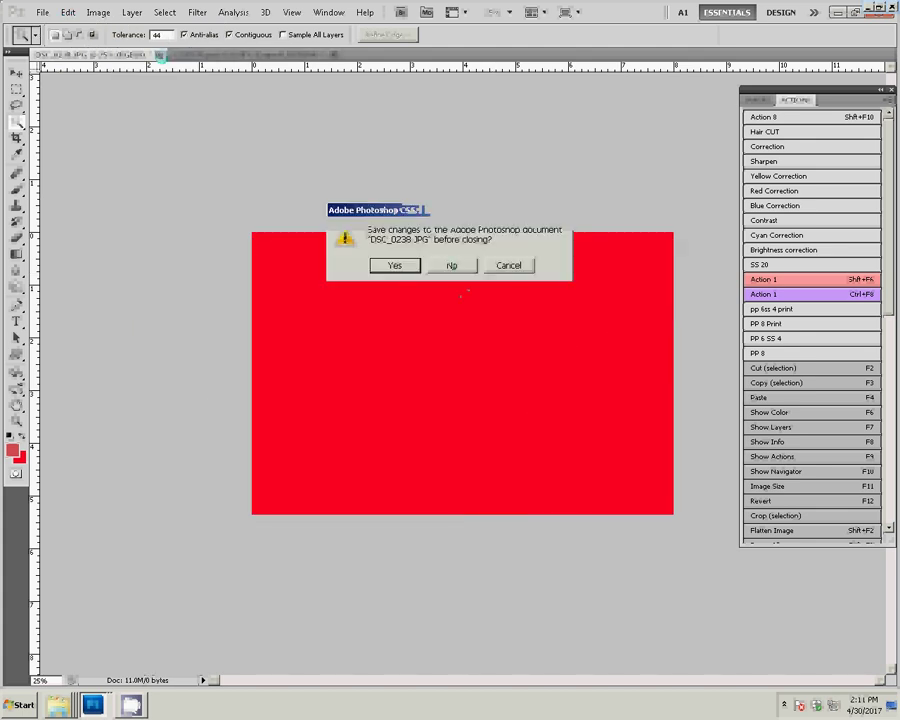
left_click(451, 265)
key("v")
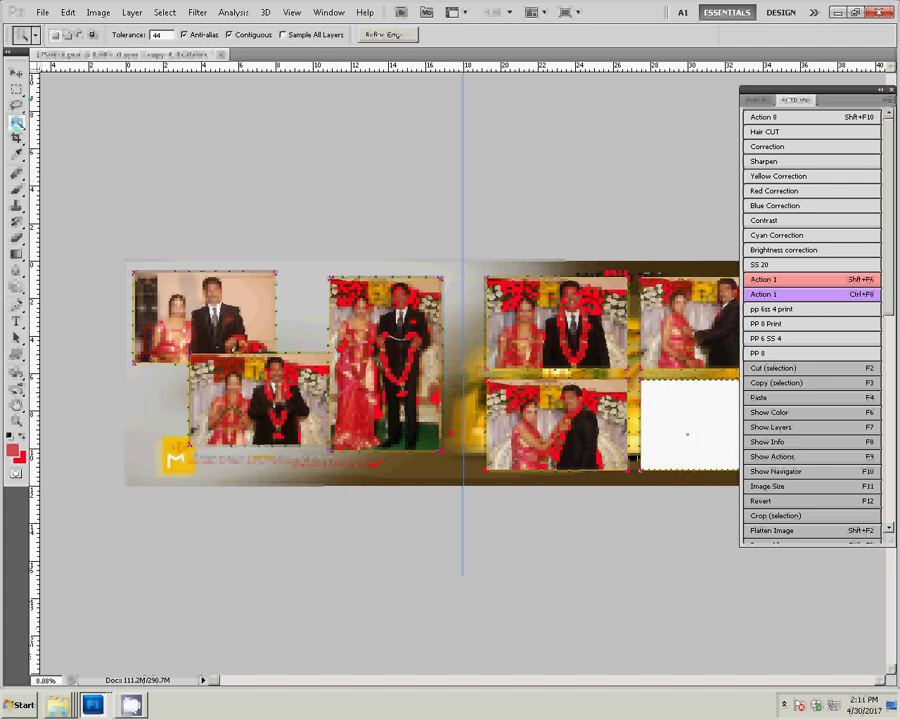
Paste the seated-couple photo into the last empty lower-right frame with Paste Into.
key("alt+e")
mouse_move(92, 135)
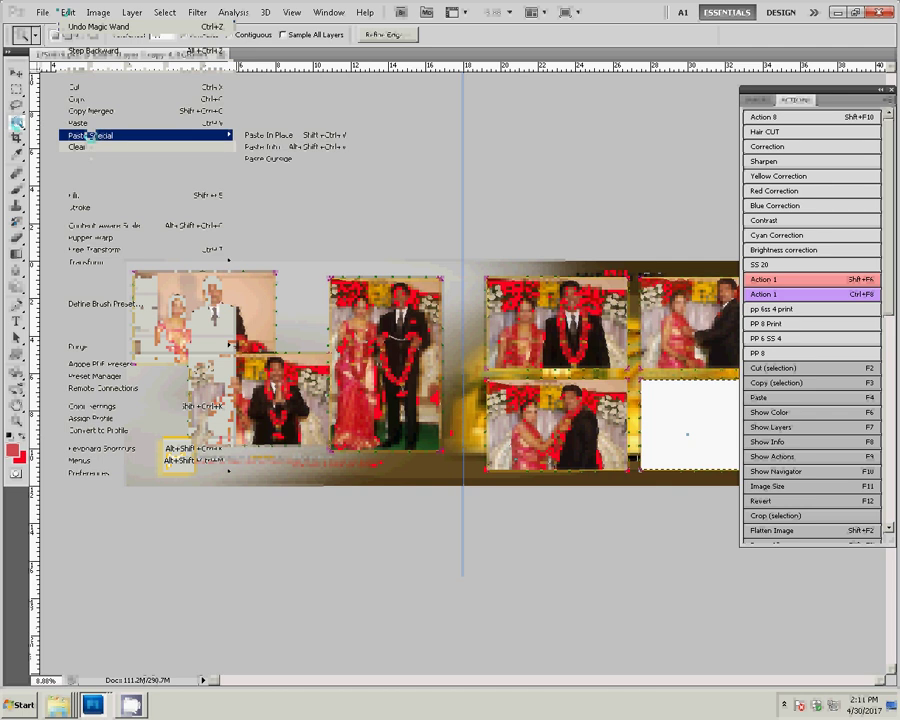
left_click(296, 147)
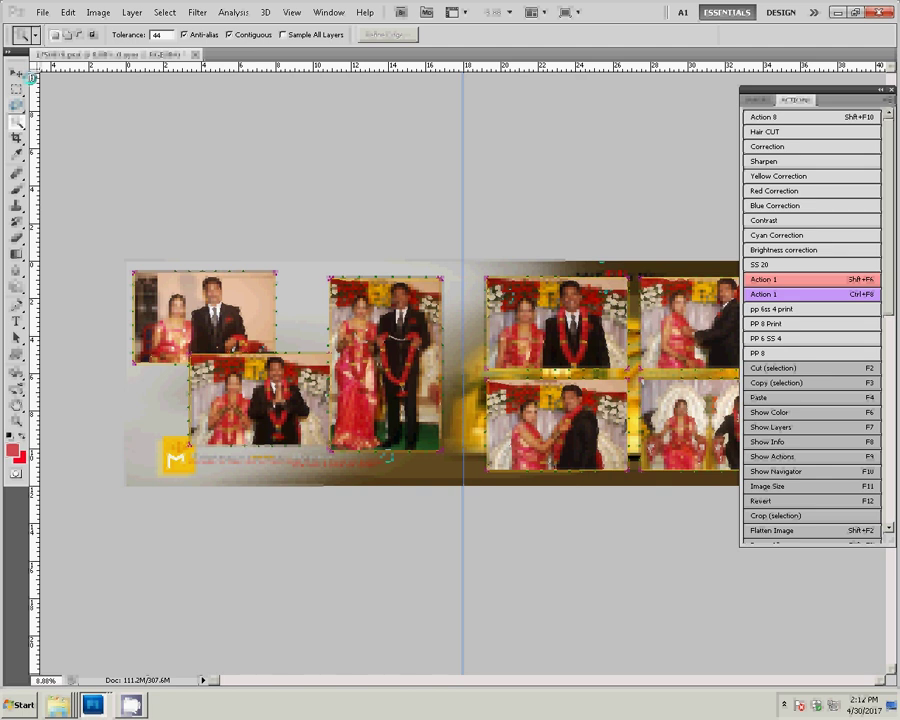
left_click(40, 12)
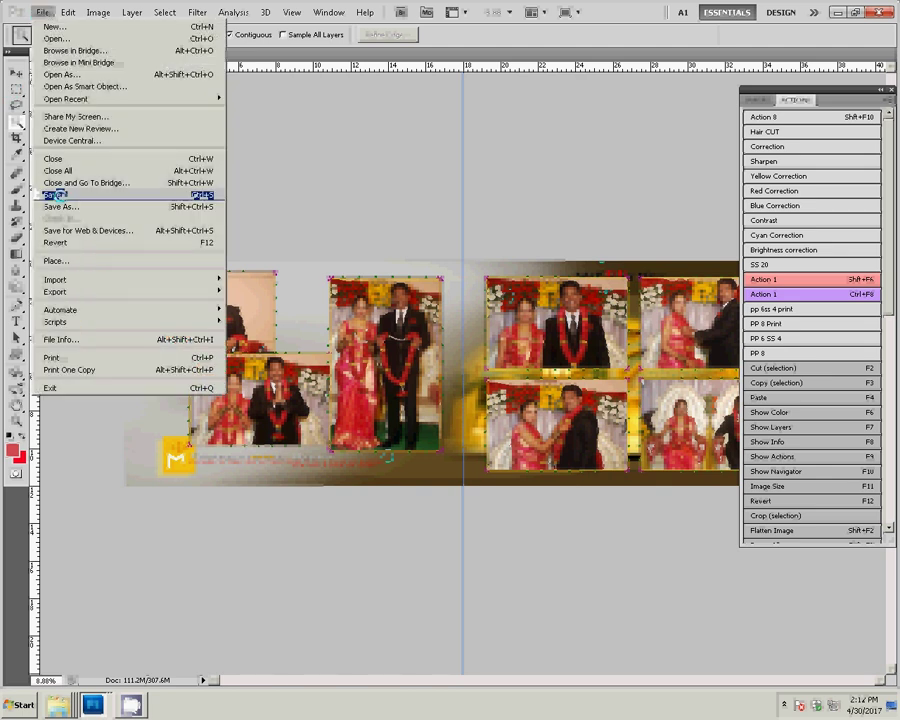
Save the album spread as layered PSD '14' in the numbered-files folder on Local Disk (I:).
left_click(56, 206)
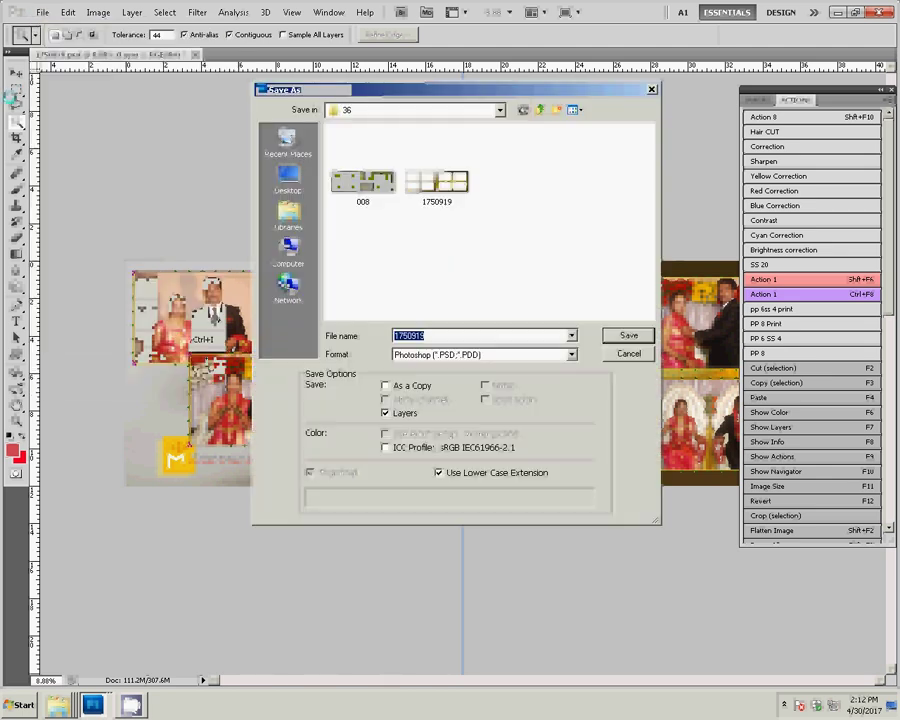
left_click(288, 250)
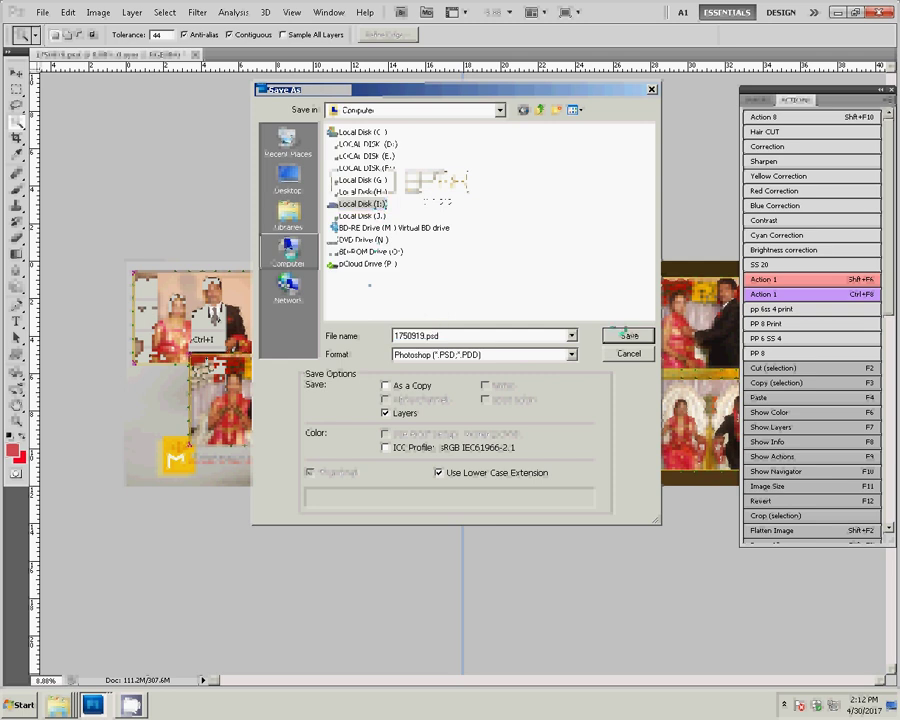
double_click(362, 204)
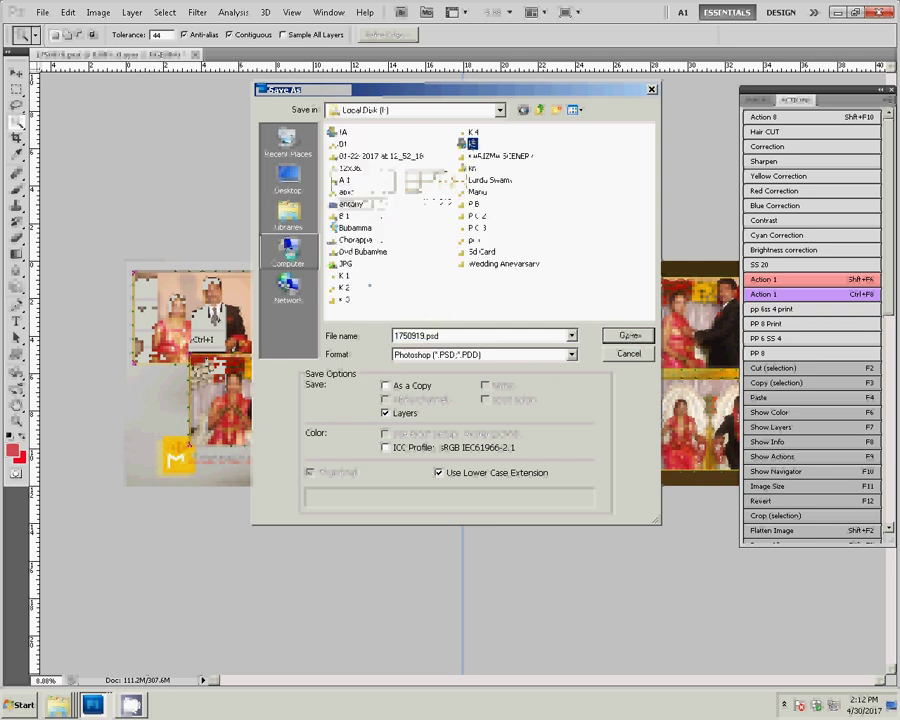
double_click(472, 143)
type("1")
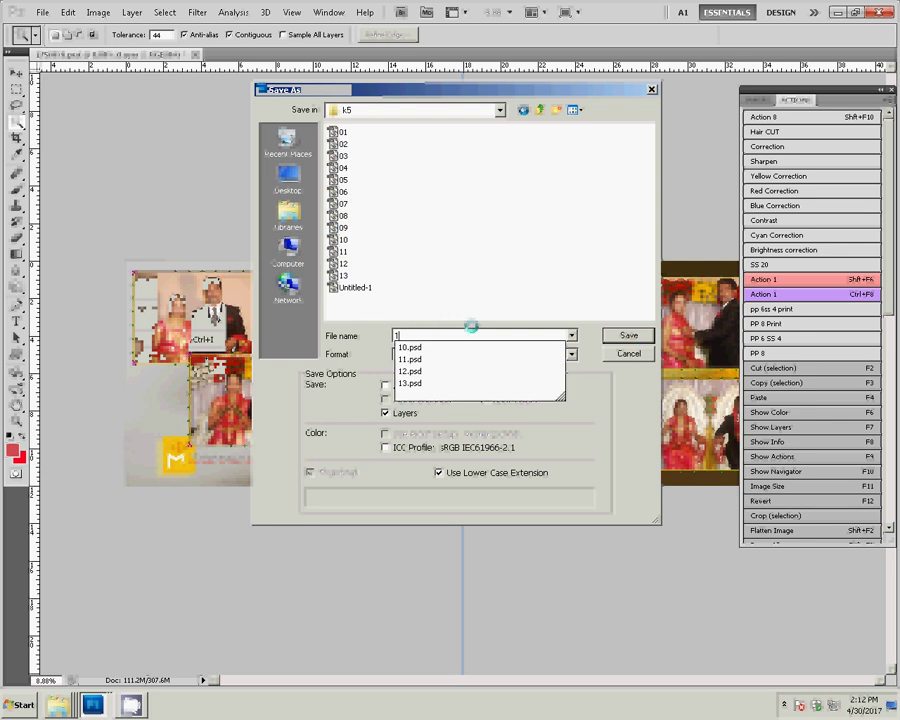
type("4")
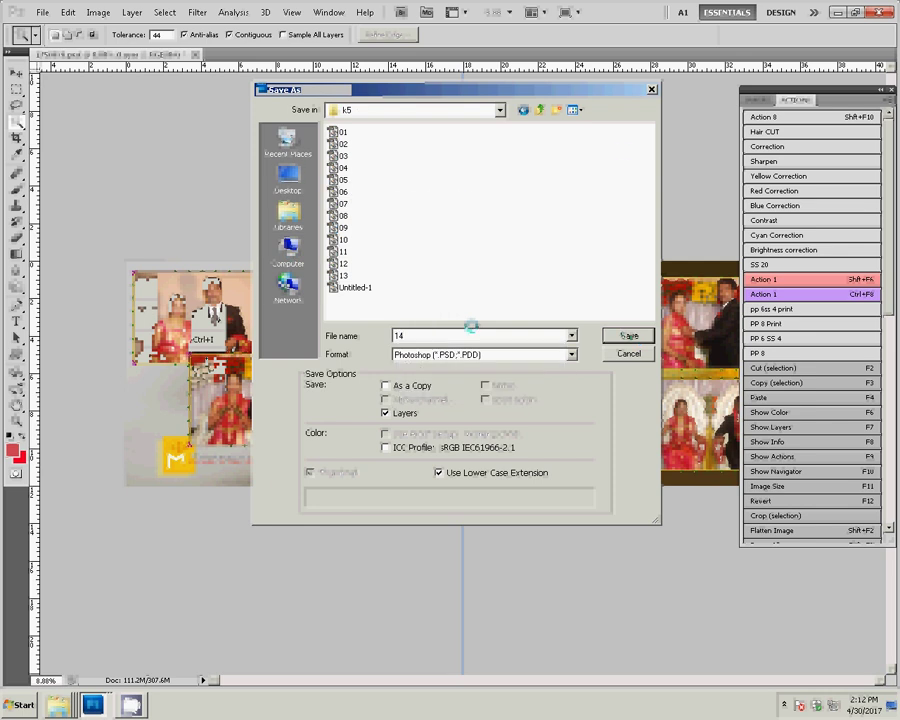
key("Return")
key("Return")
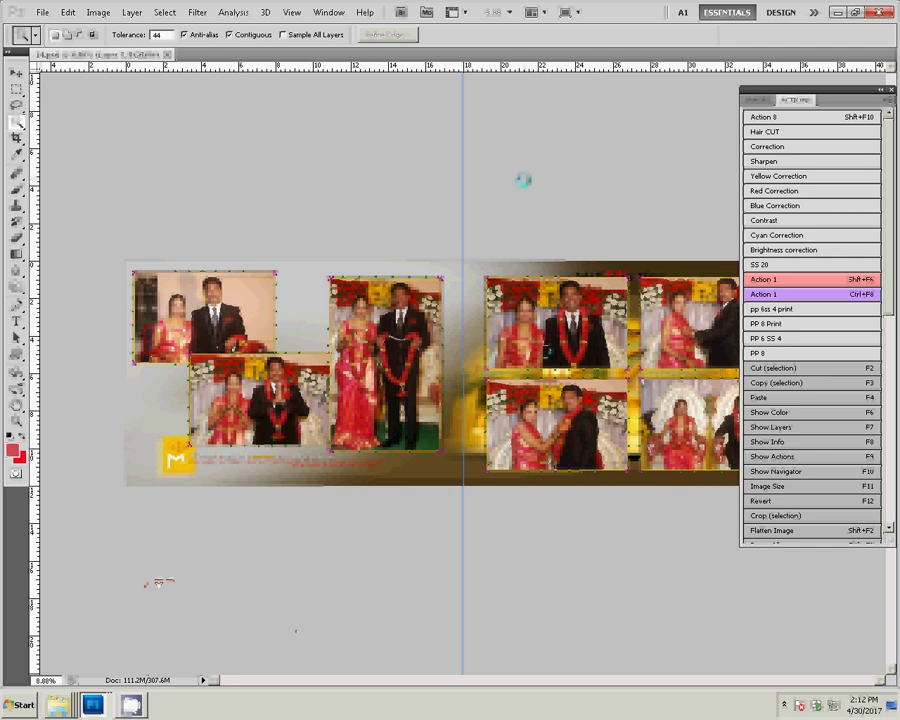
Reopen the saved album file 14 and show the hidden taskbar tray icons.
left_click(40, 11)
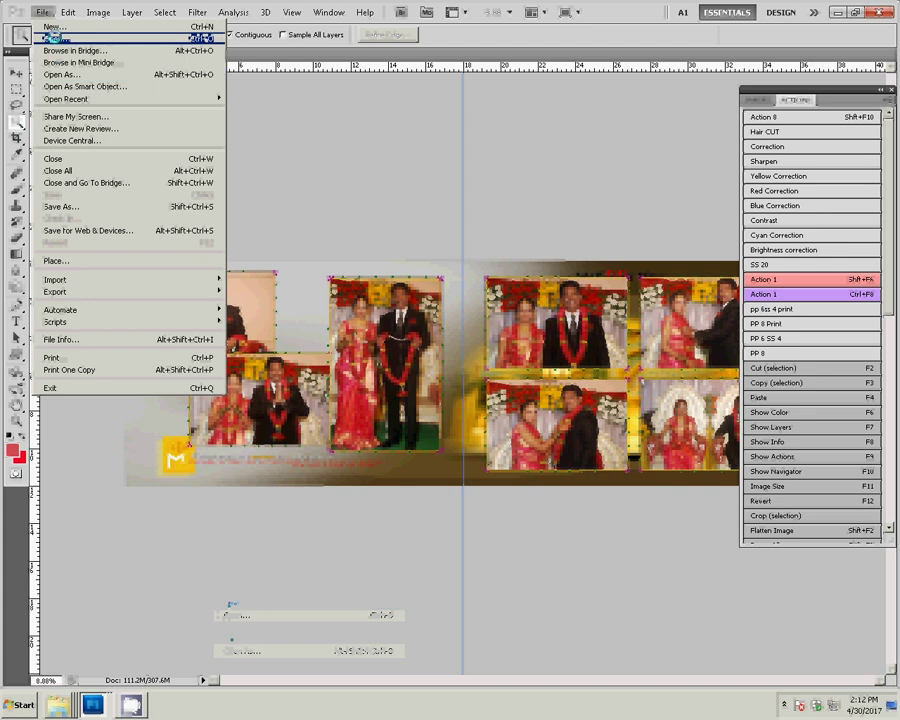
left_click(55, 39)
double_click(345, 292)
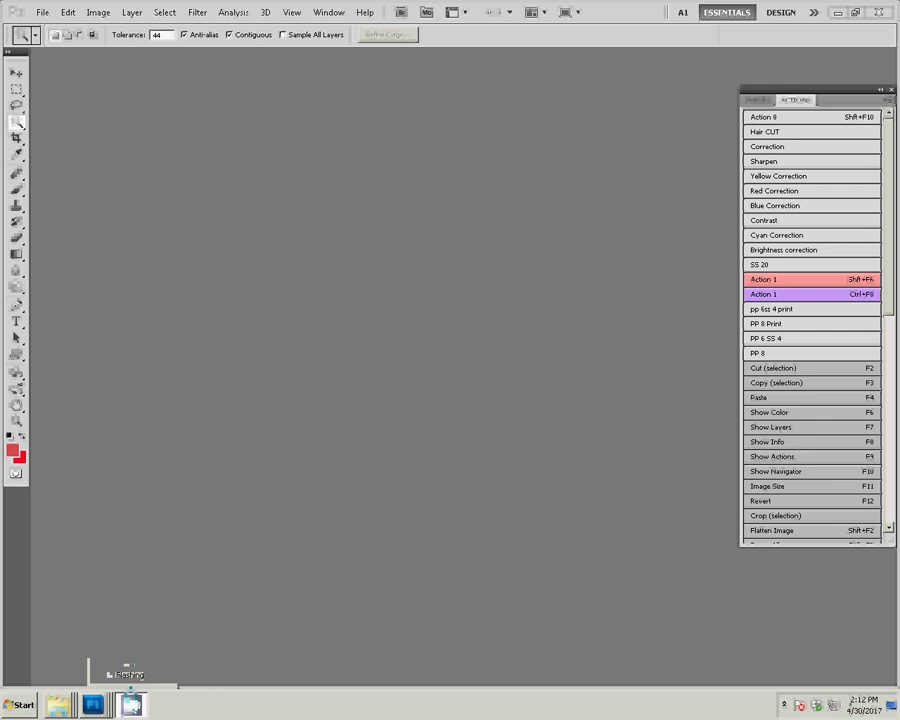
left_click(784, 704)
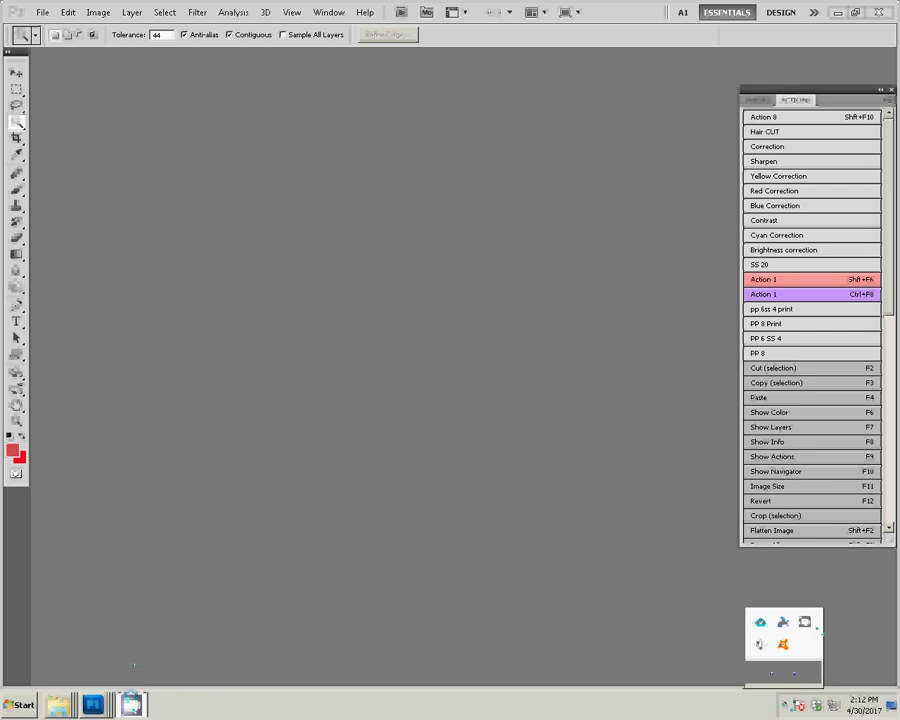